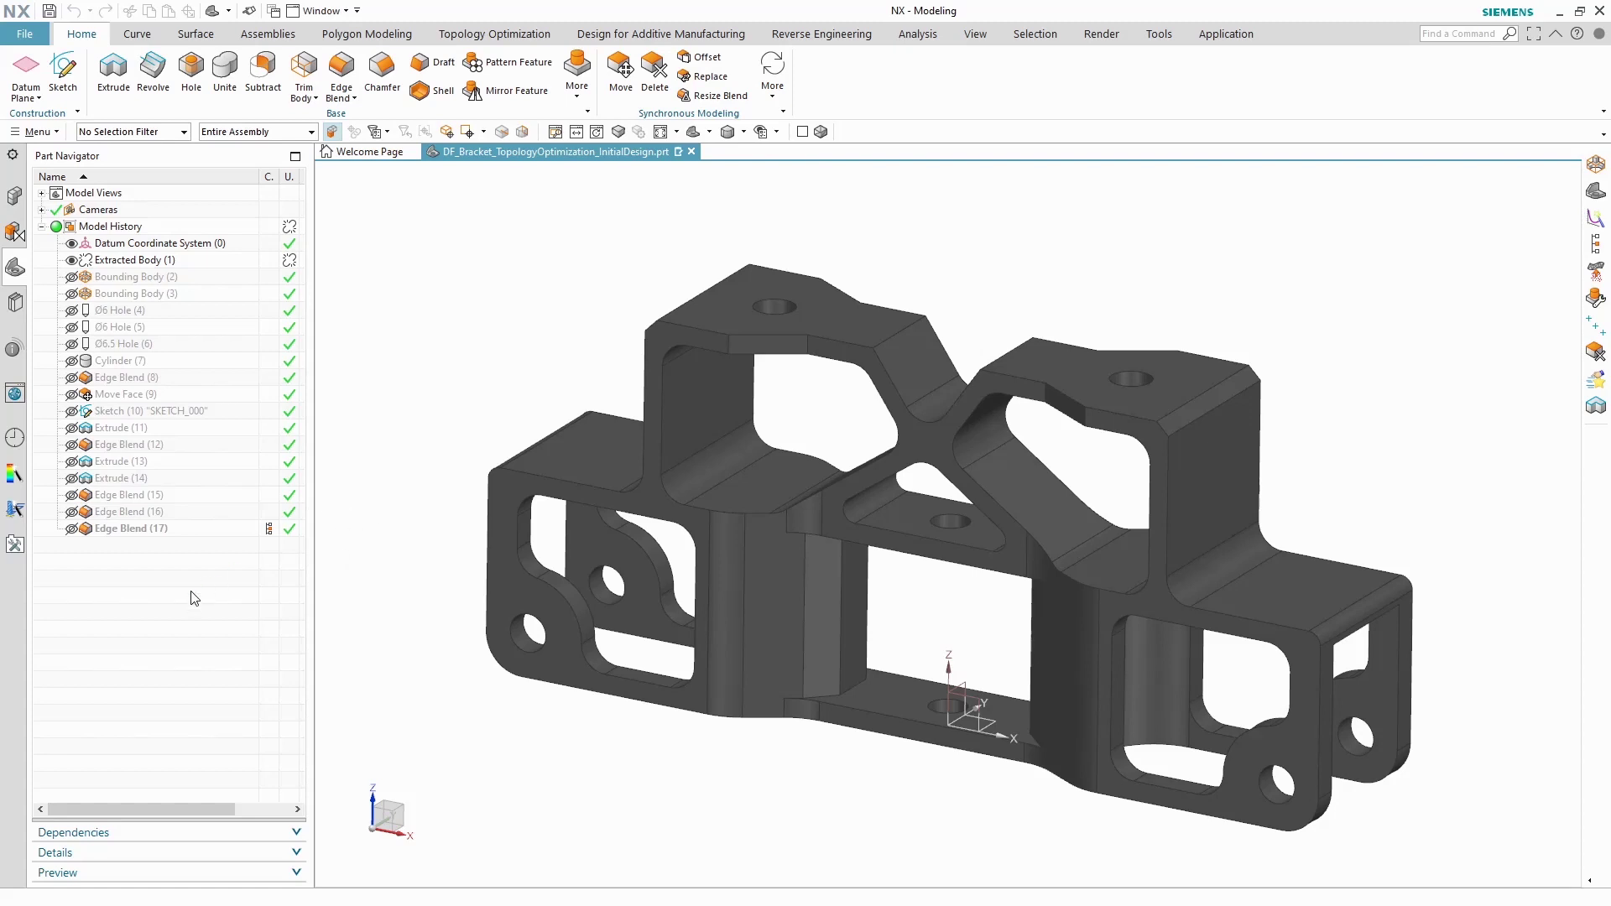
# Step: Show Bounding Body (2) and features 3 through 17 in the Part Navigator
pyautogui.click(72, 278)
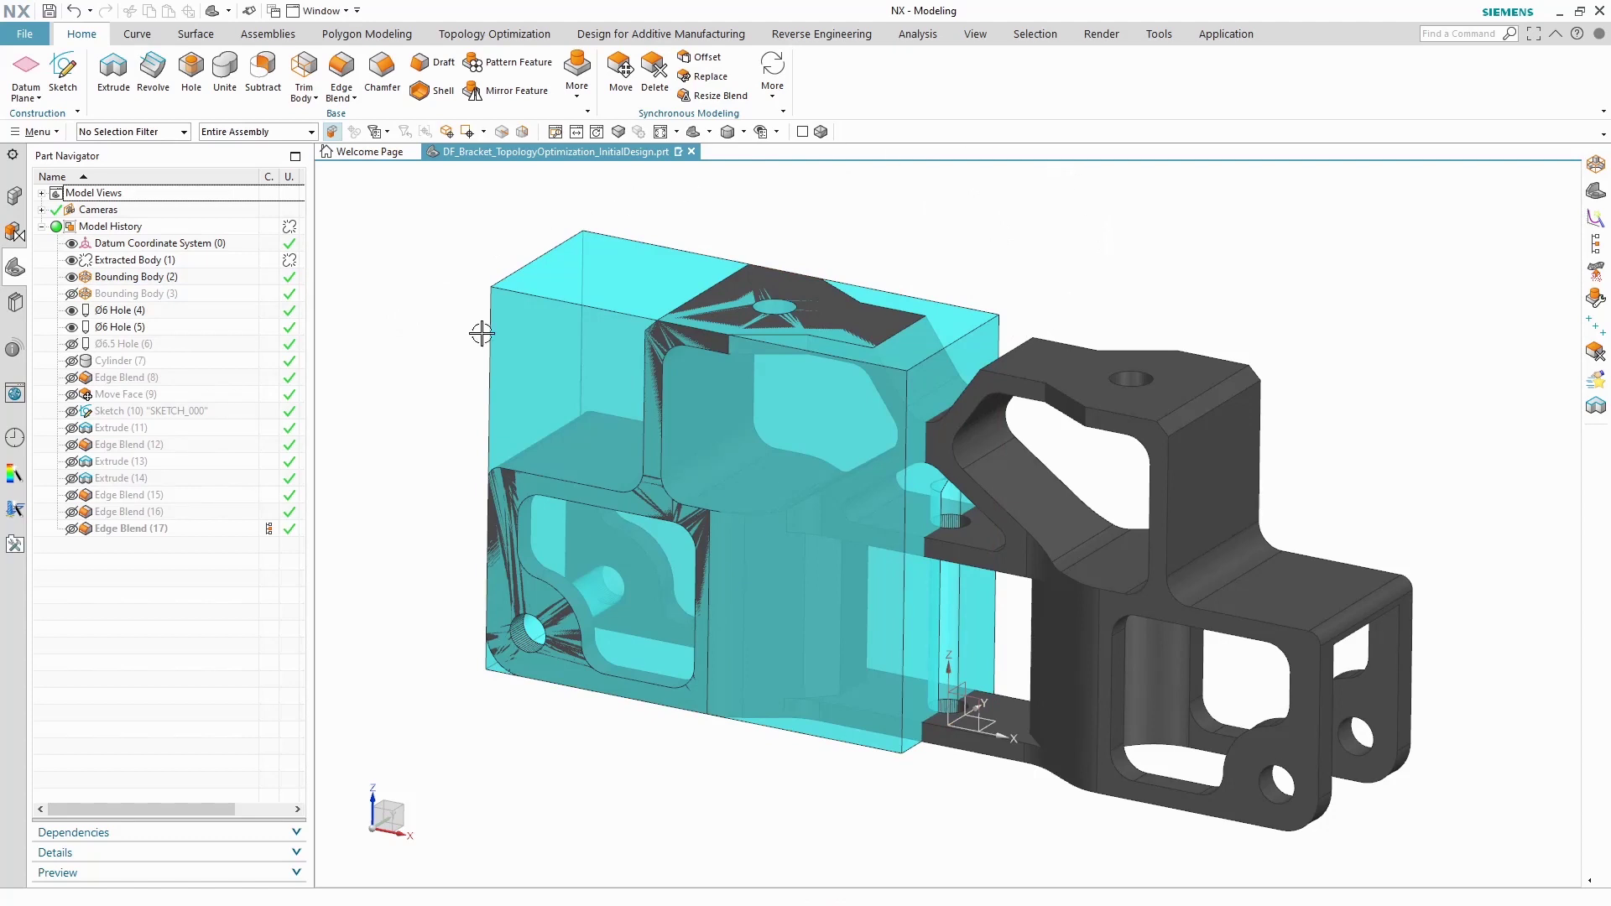
pyautogui.click(130, 297)
pyautogui.keyDown('shift'); pyautogui.click(135, 529); pyautogui.keyUp('shift')
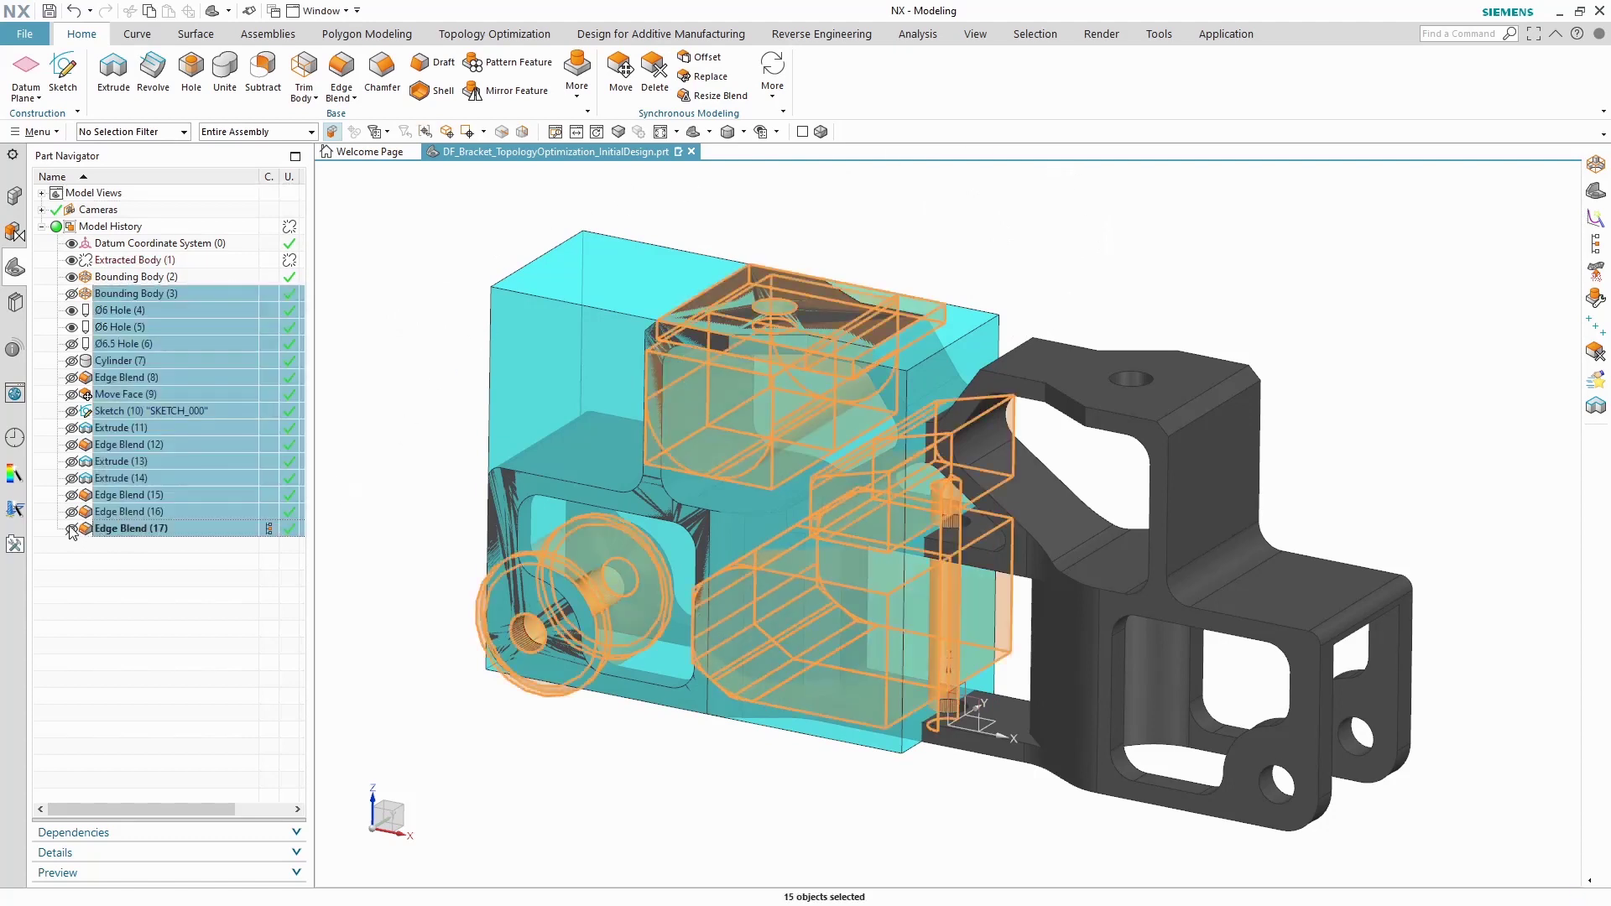
pyautogui.click(72, 528)
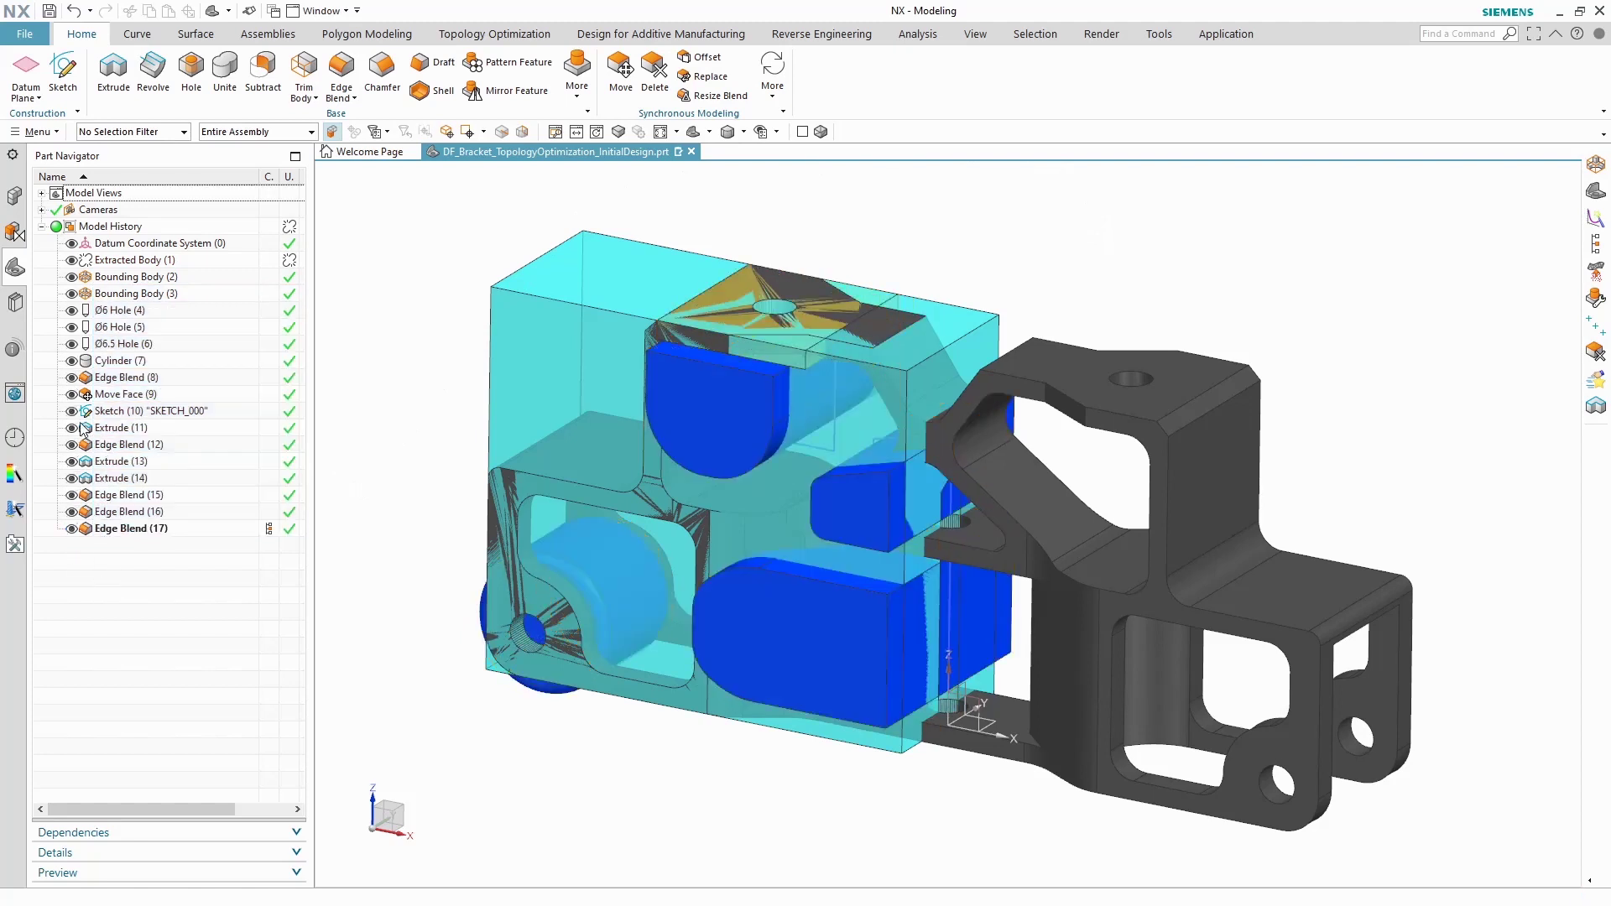
# Step: Hide Extracted Body (1), leaving the block with its Extrude 11, 13 and 14 regions, and fit the view
pyautogui.click(743, 442)
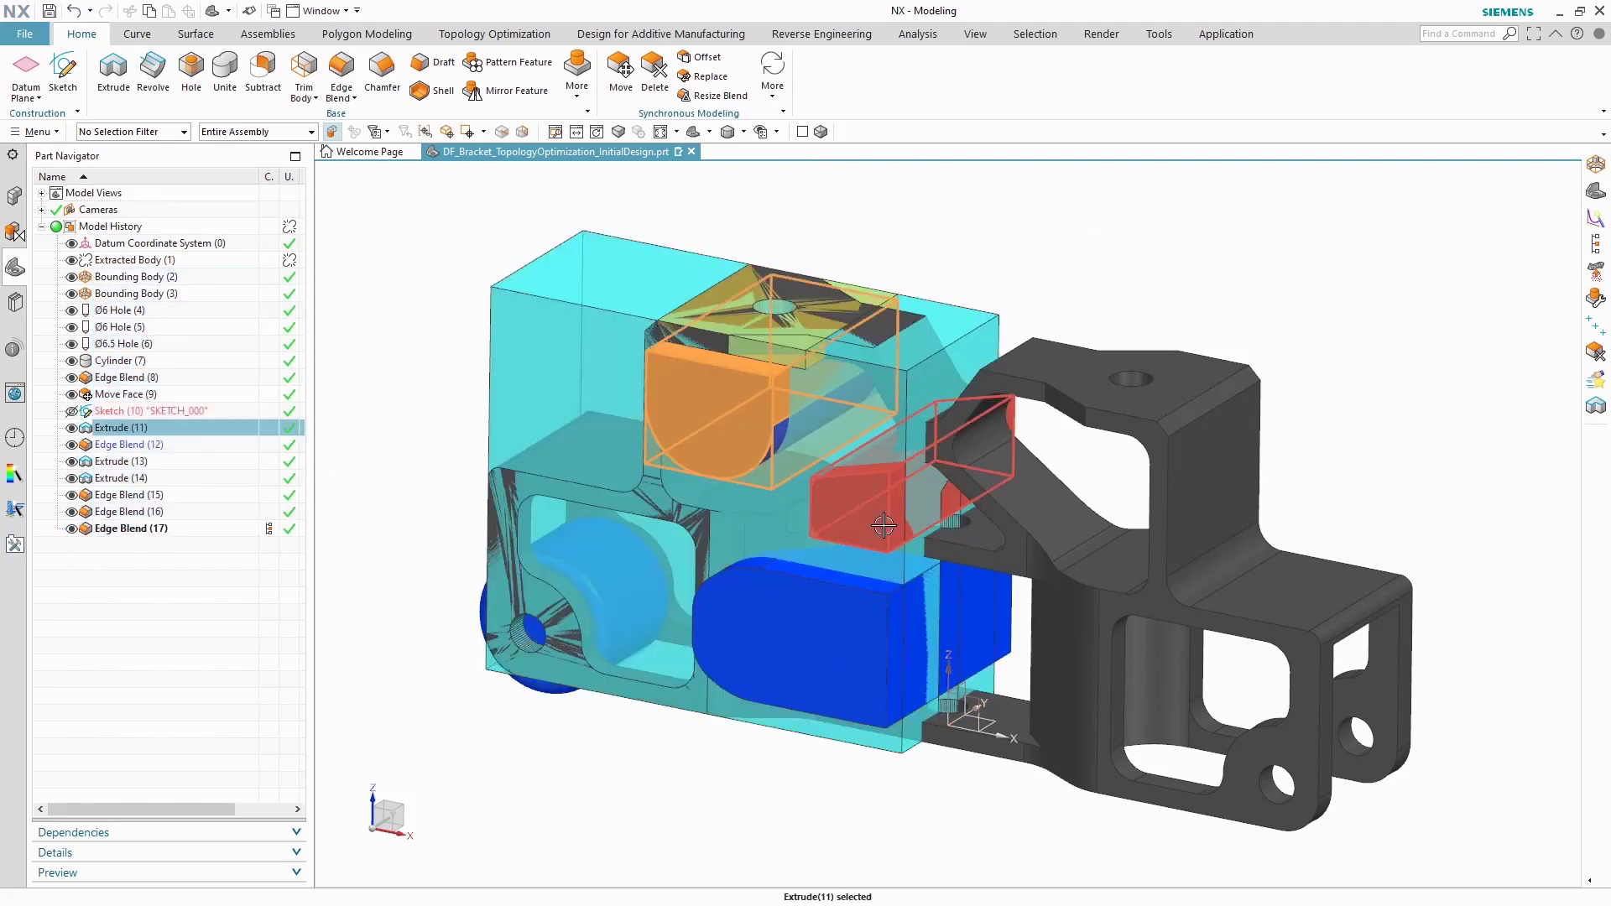
pyautogui.click(856, 512)
pyautogui.click(776, 643)
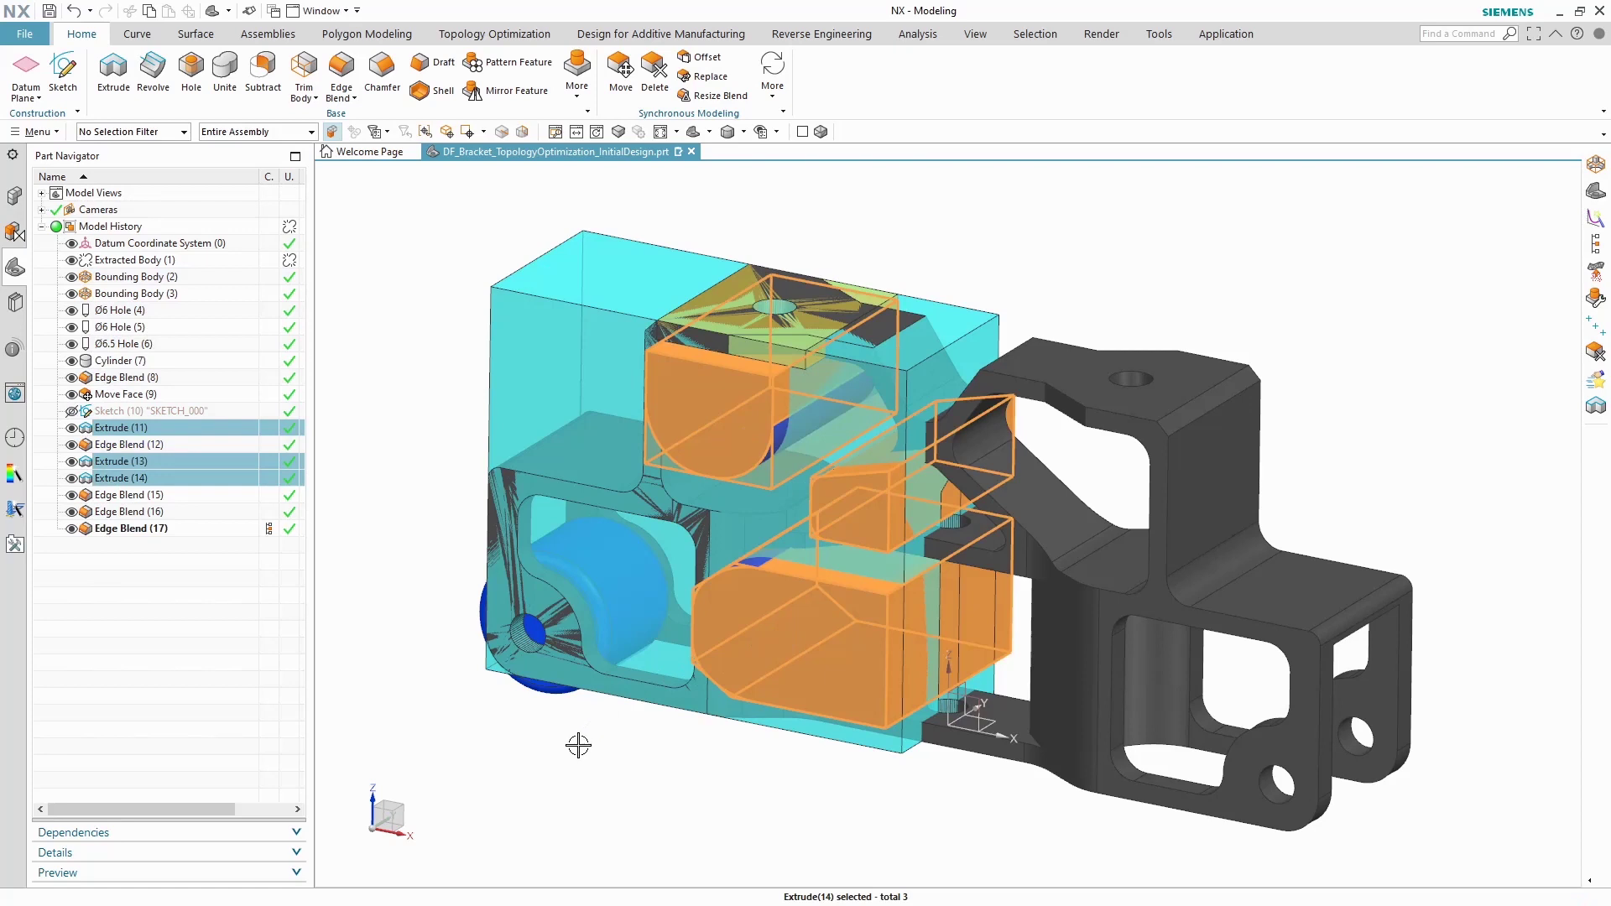
pyautogui.press('Escape')
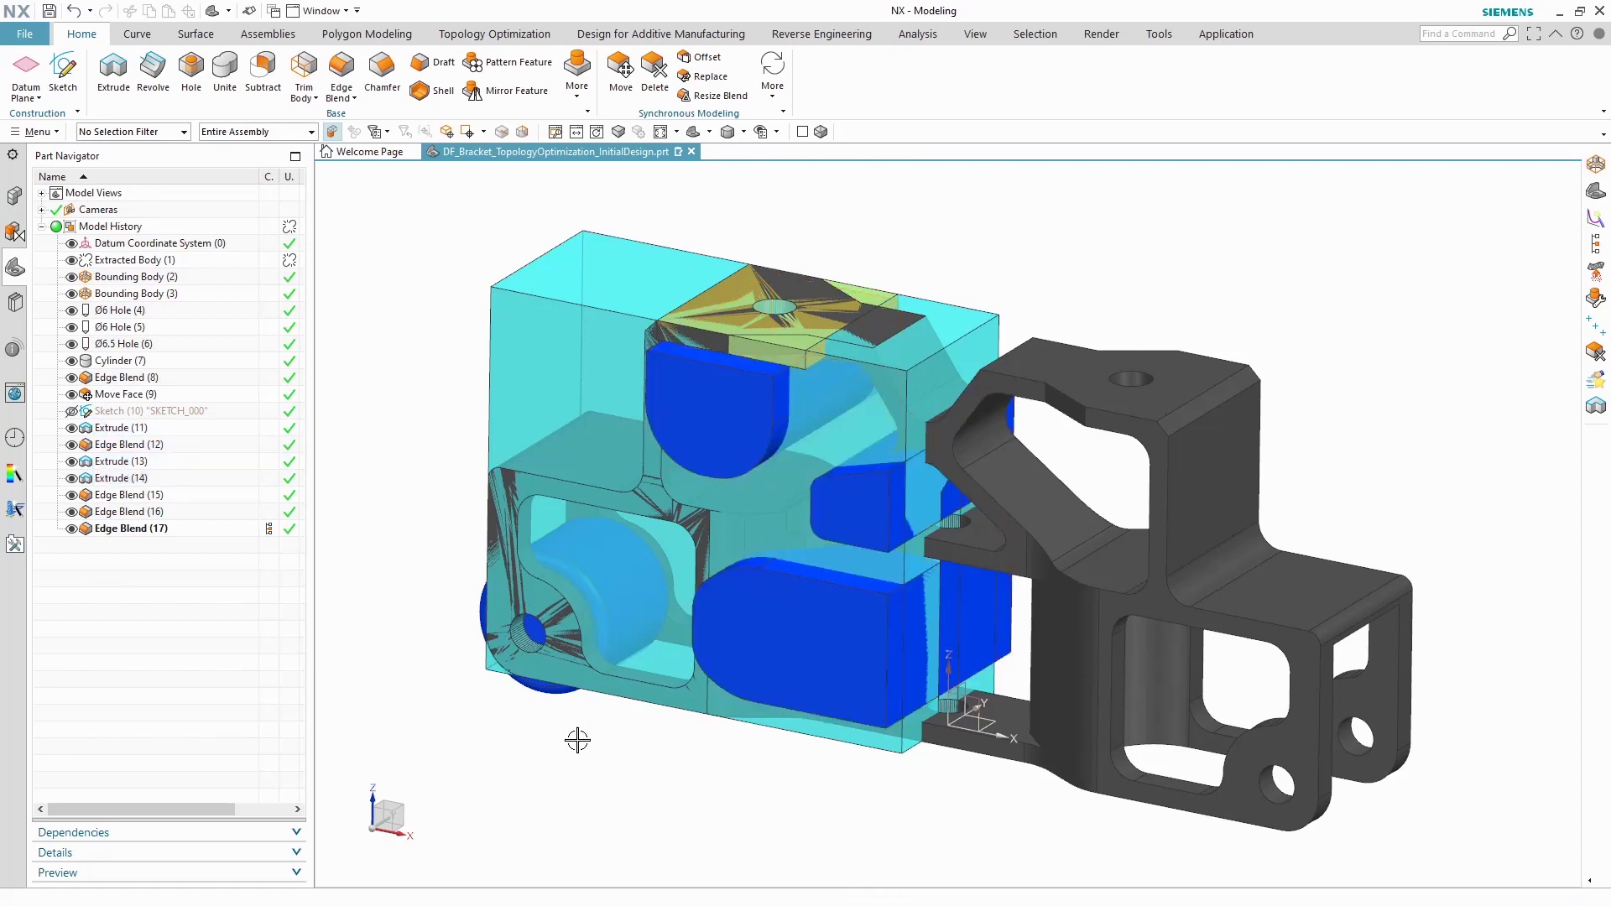
pyautogui.click(72, 261)
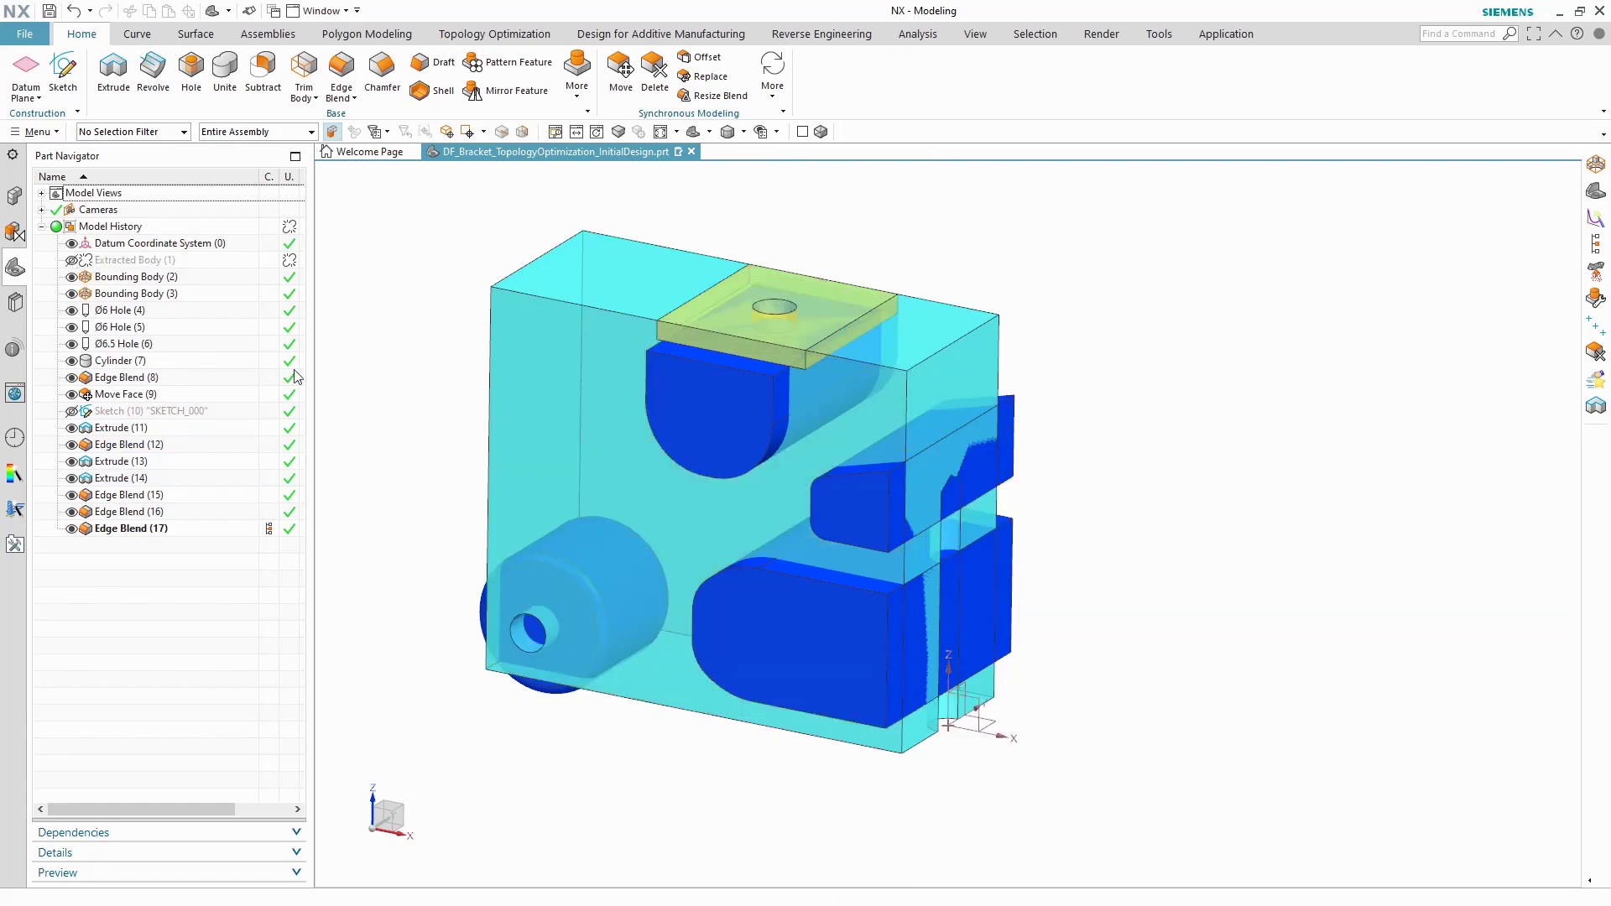
pyautogui.hotkey('ctrl', 'f')
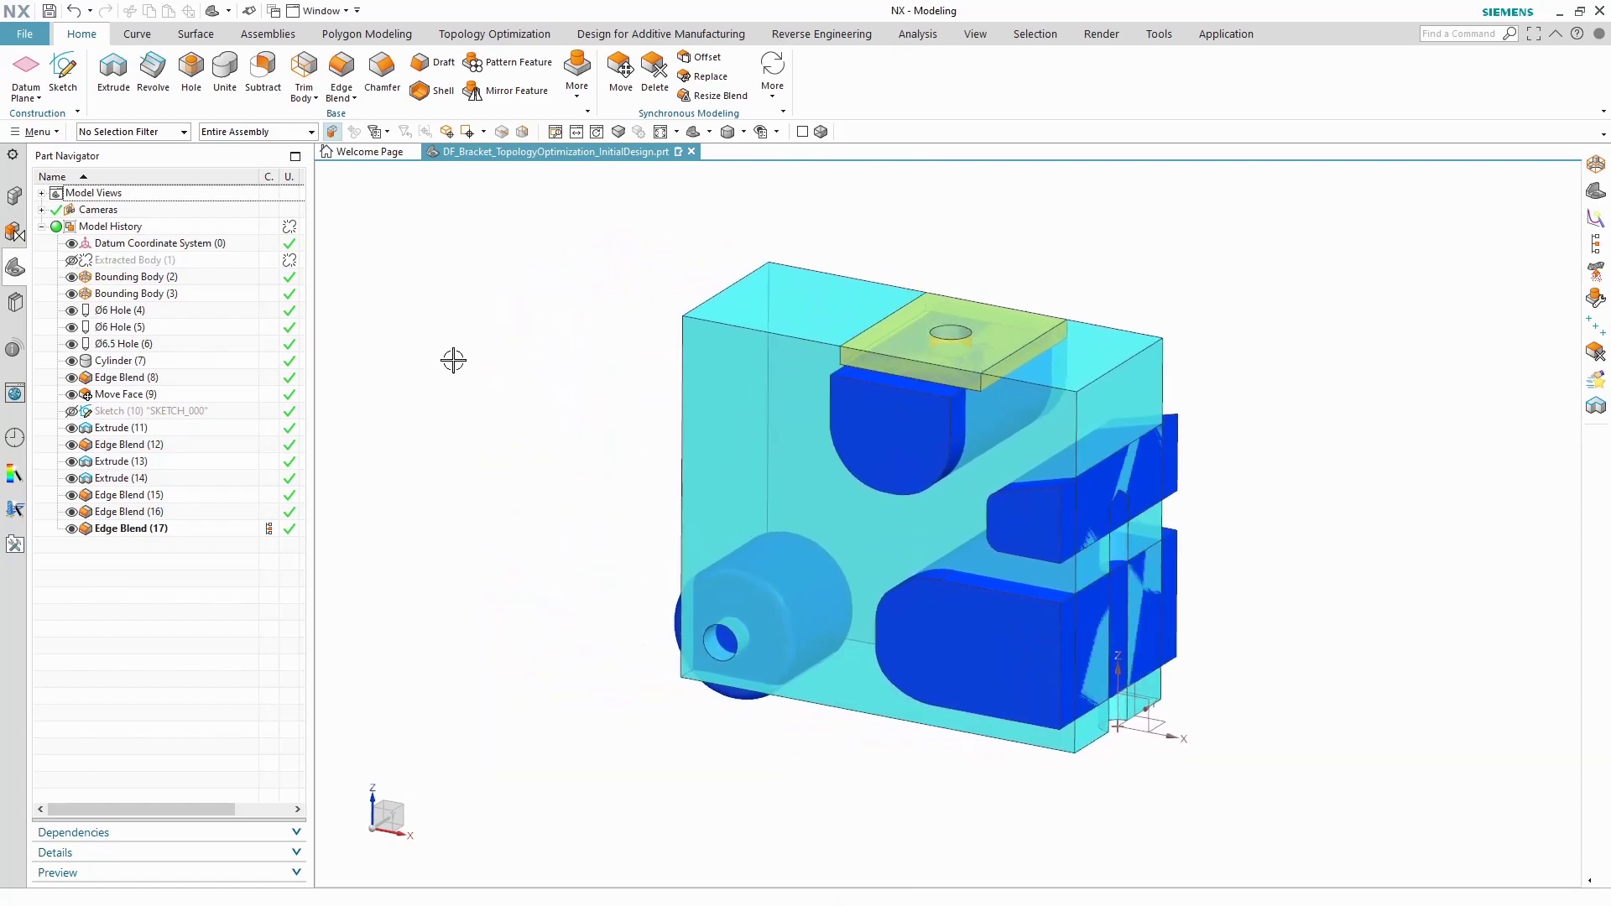
# Step: Add Bounding Body(2) in Manage Bodies, mark it as Design Space, and bring up its design constraints
pyautogui.click(502, 35)
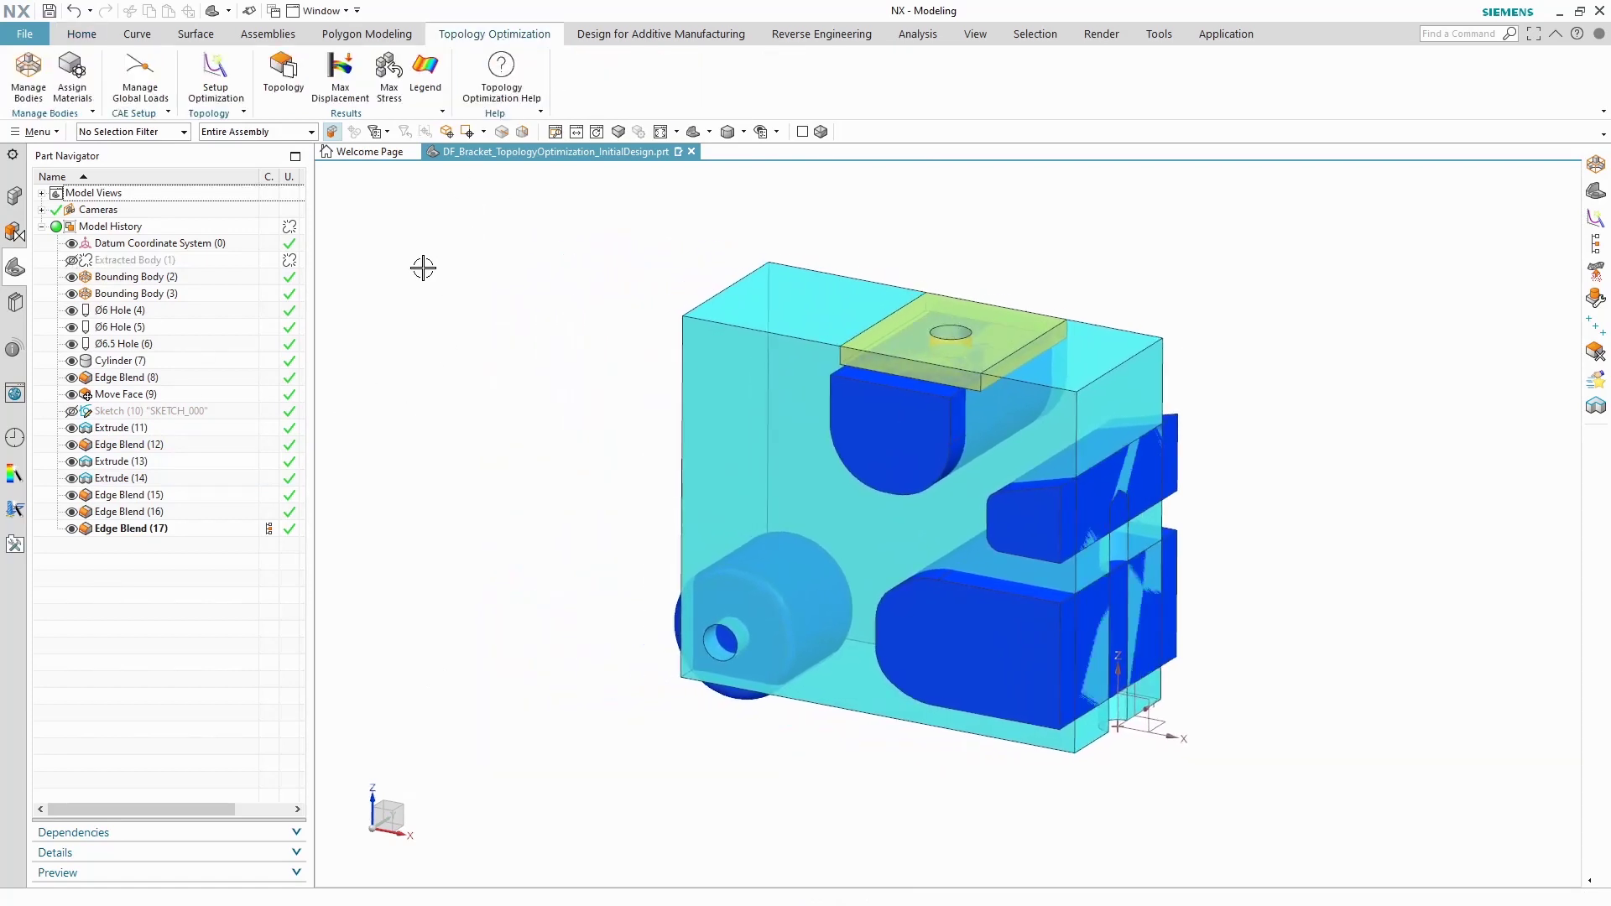
pyautogui.click(28, 77)
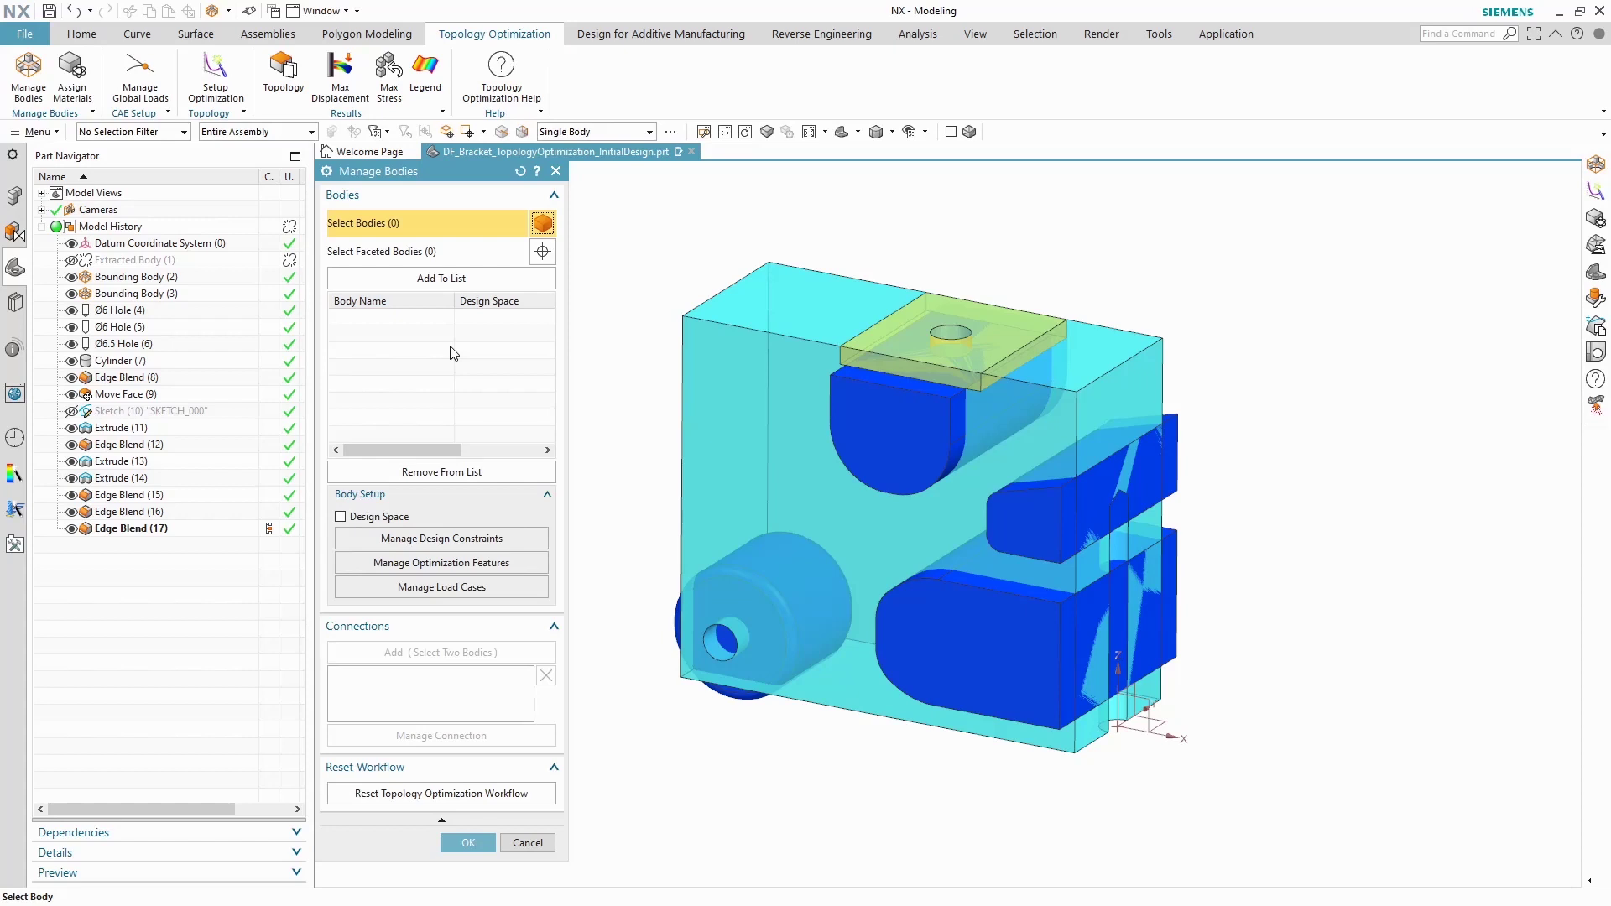
pyautogui.click(773, 341)
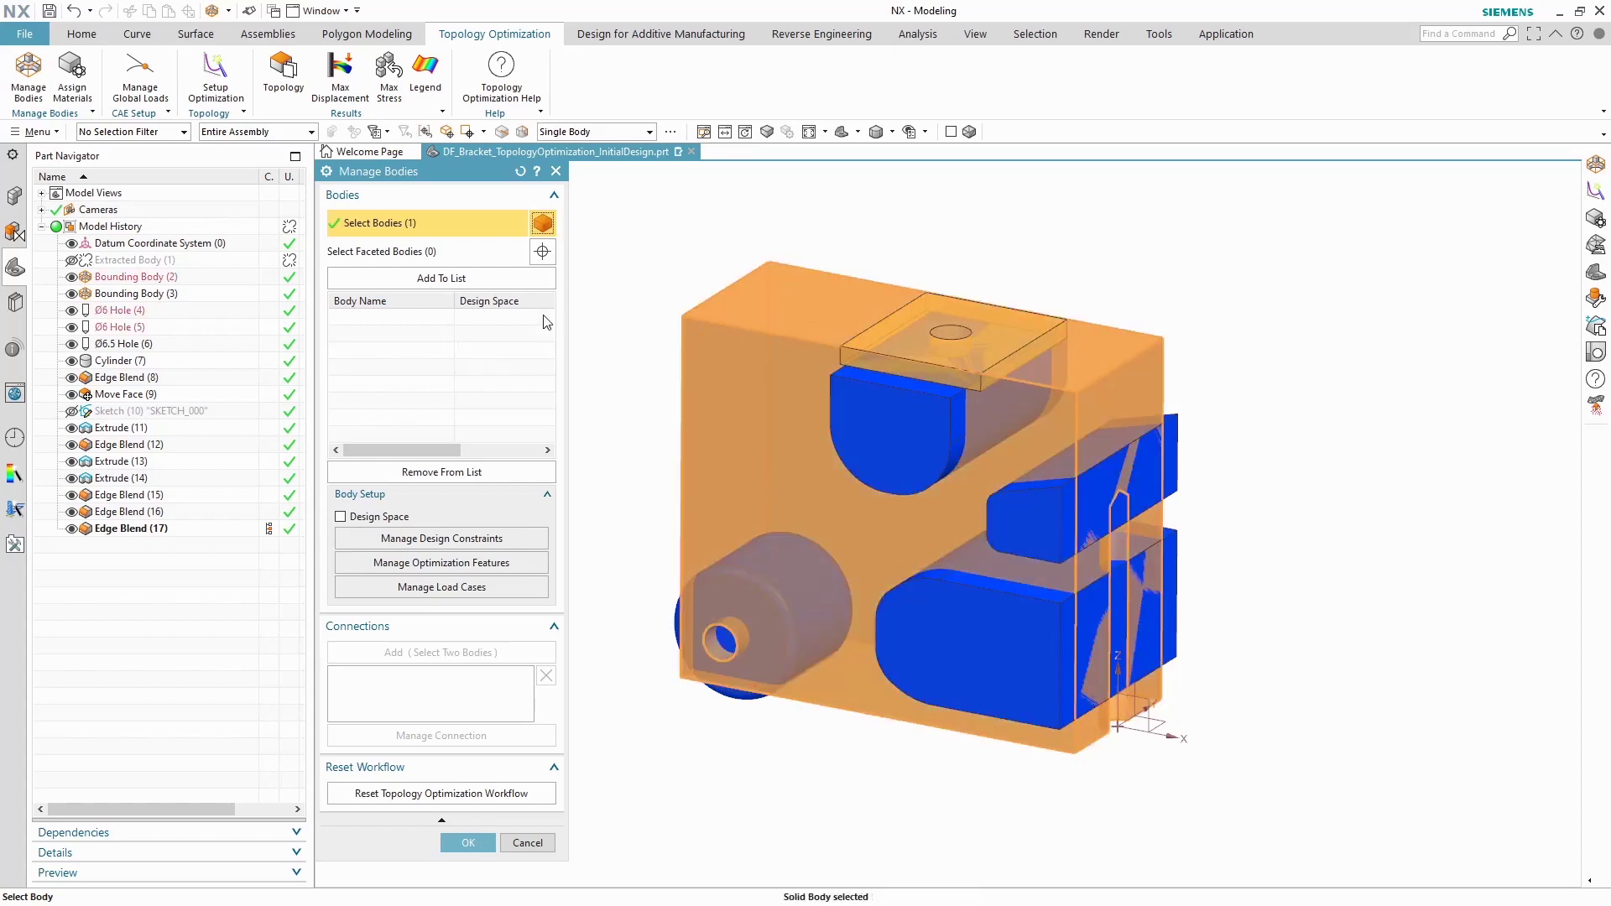
pyautogui.click(442, 278)
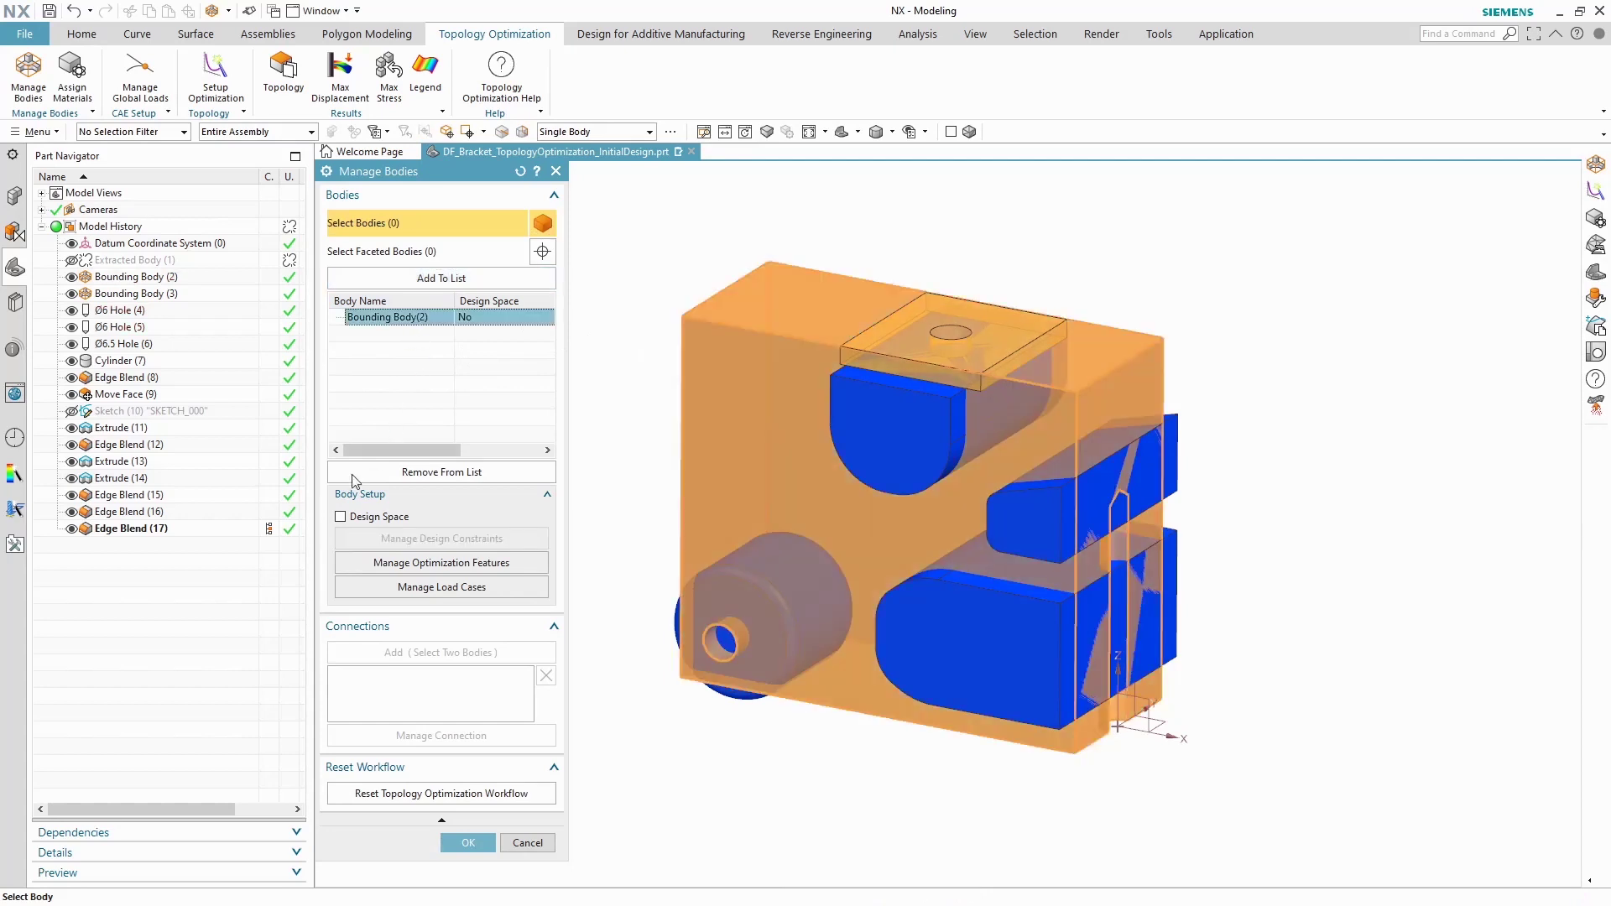
pyautogui.click(348, 517)
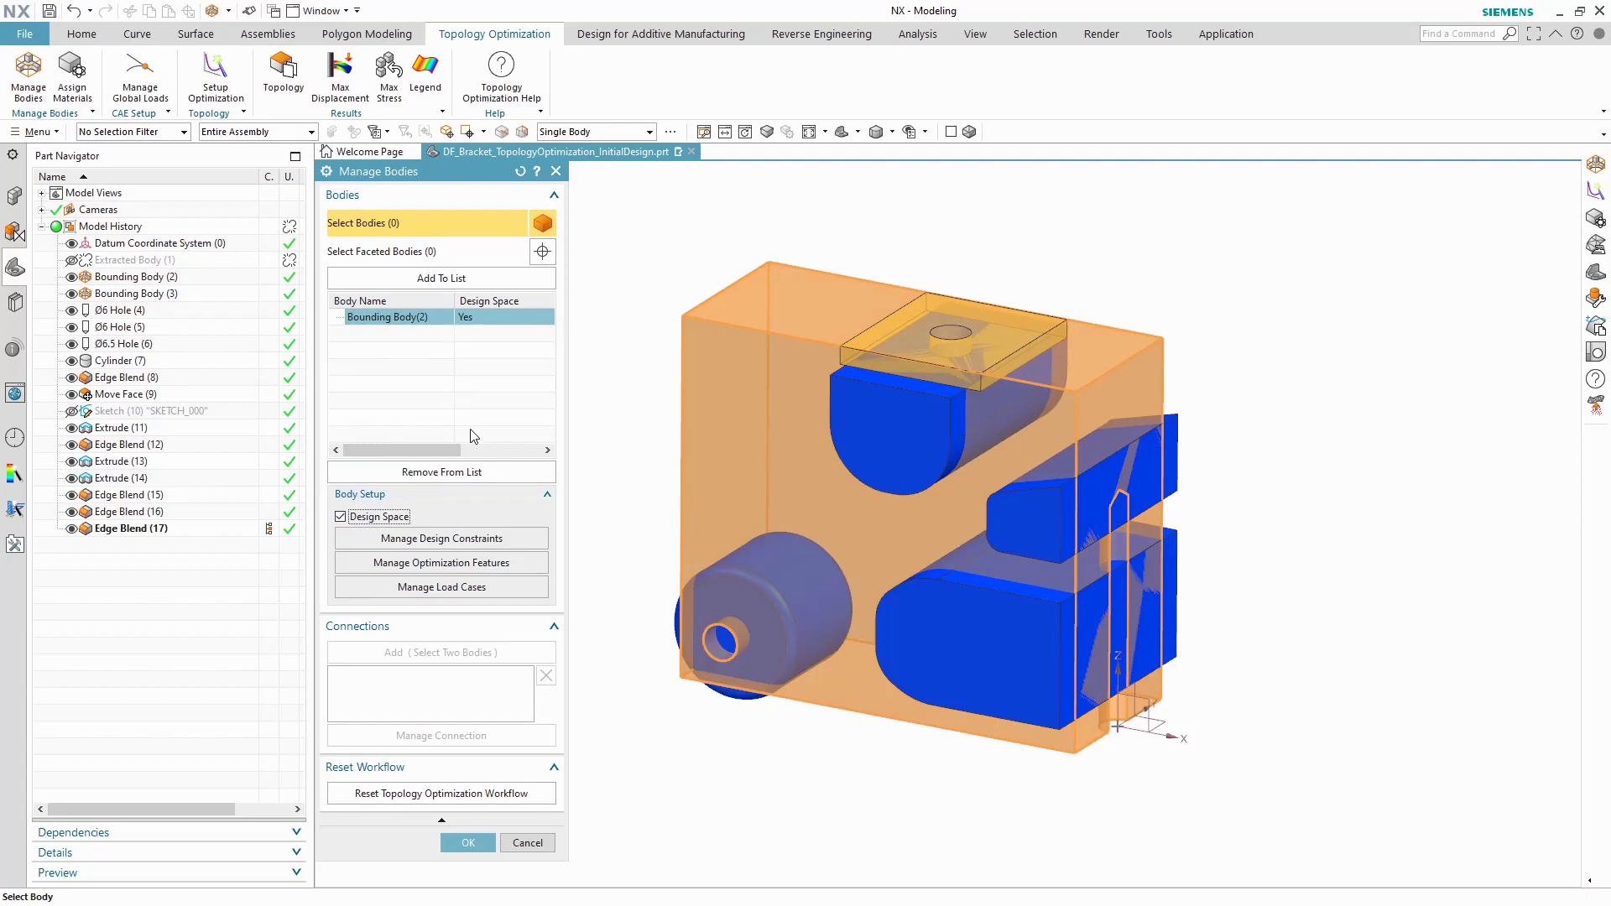
pyautogui.click(457, 538)
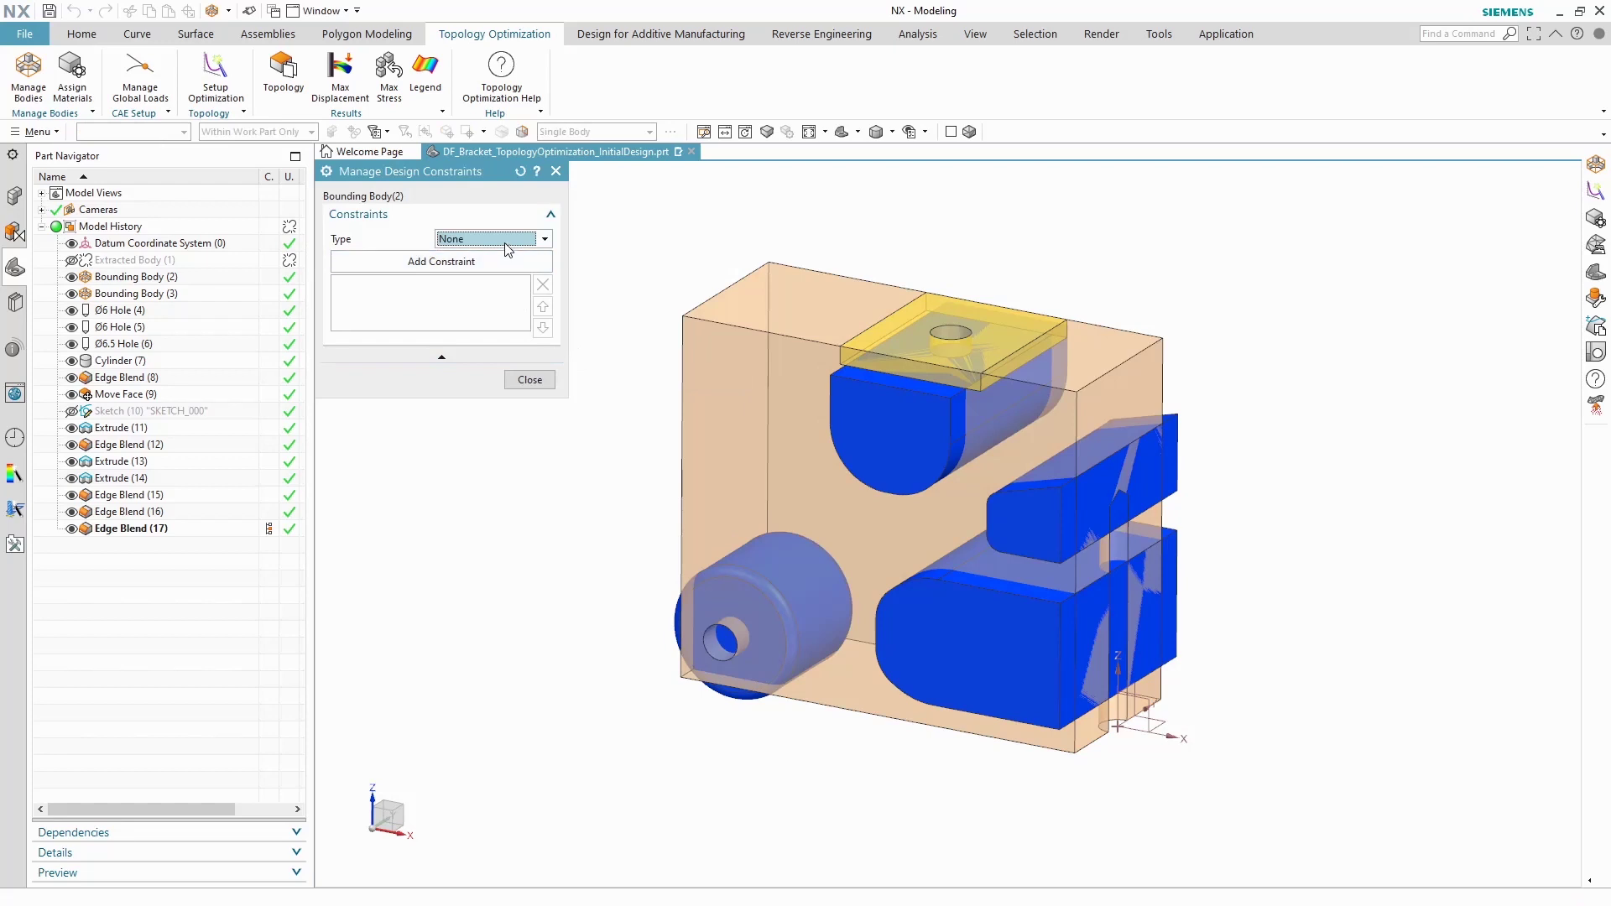
# Step: Add a Planar Symmetry constraint using the block's right face as the symmetry plane
pyautogui.click(508, 244)
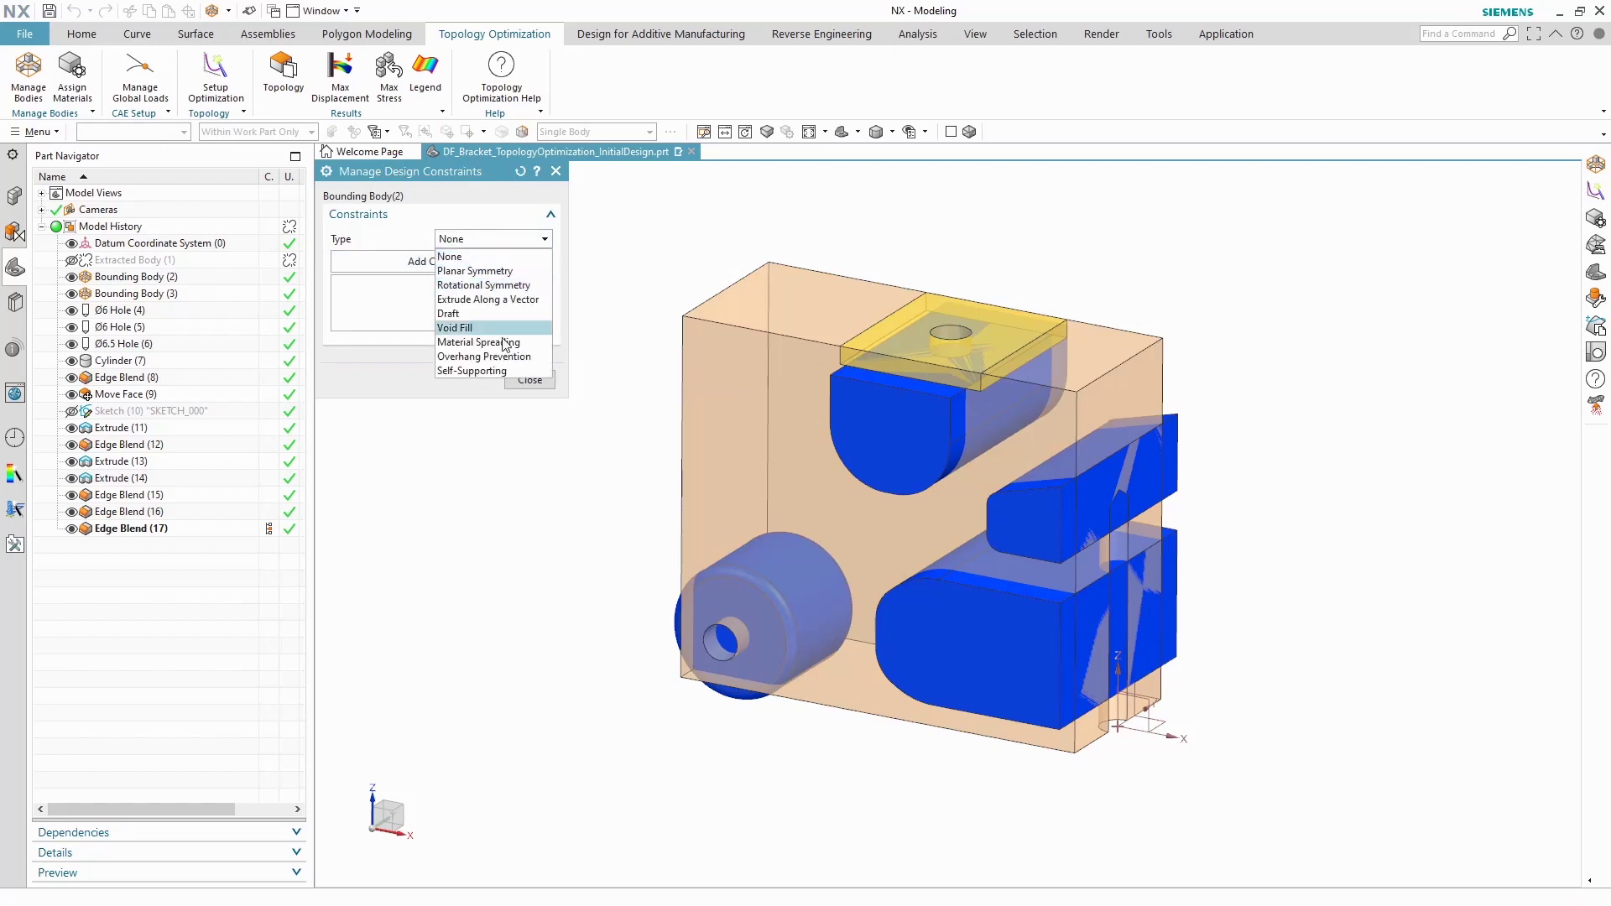
pyautogui.click(508, 271)
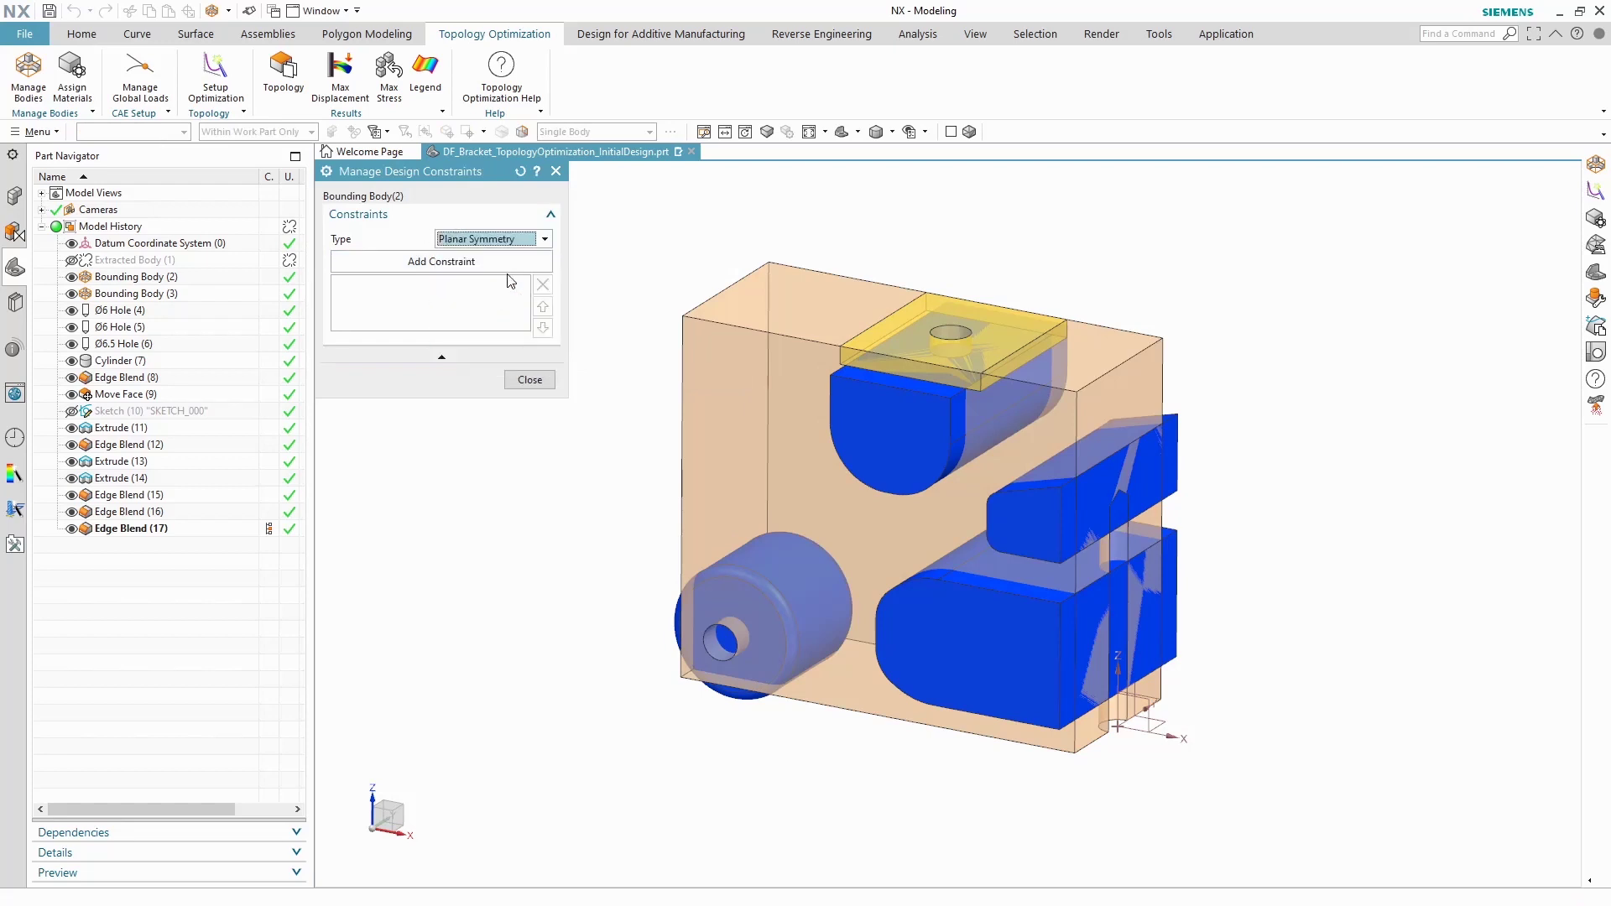
pyautogui.click(423, 264)
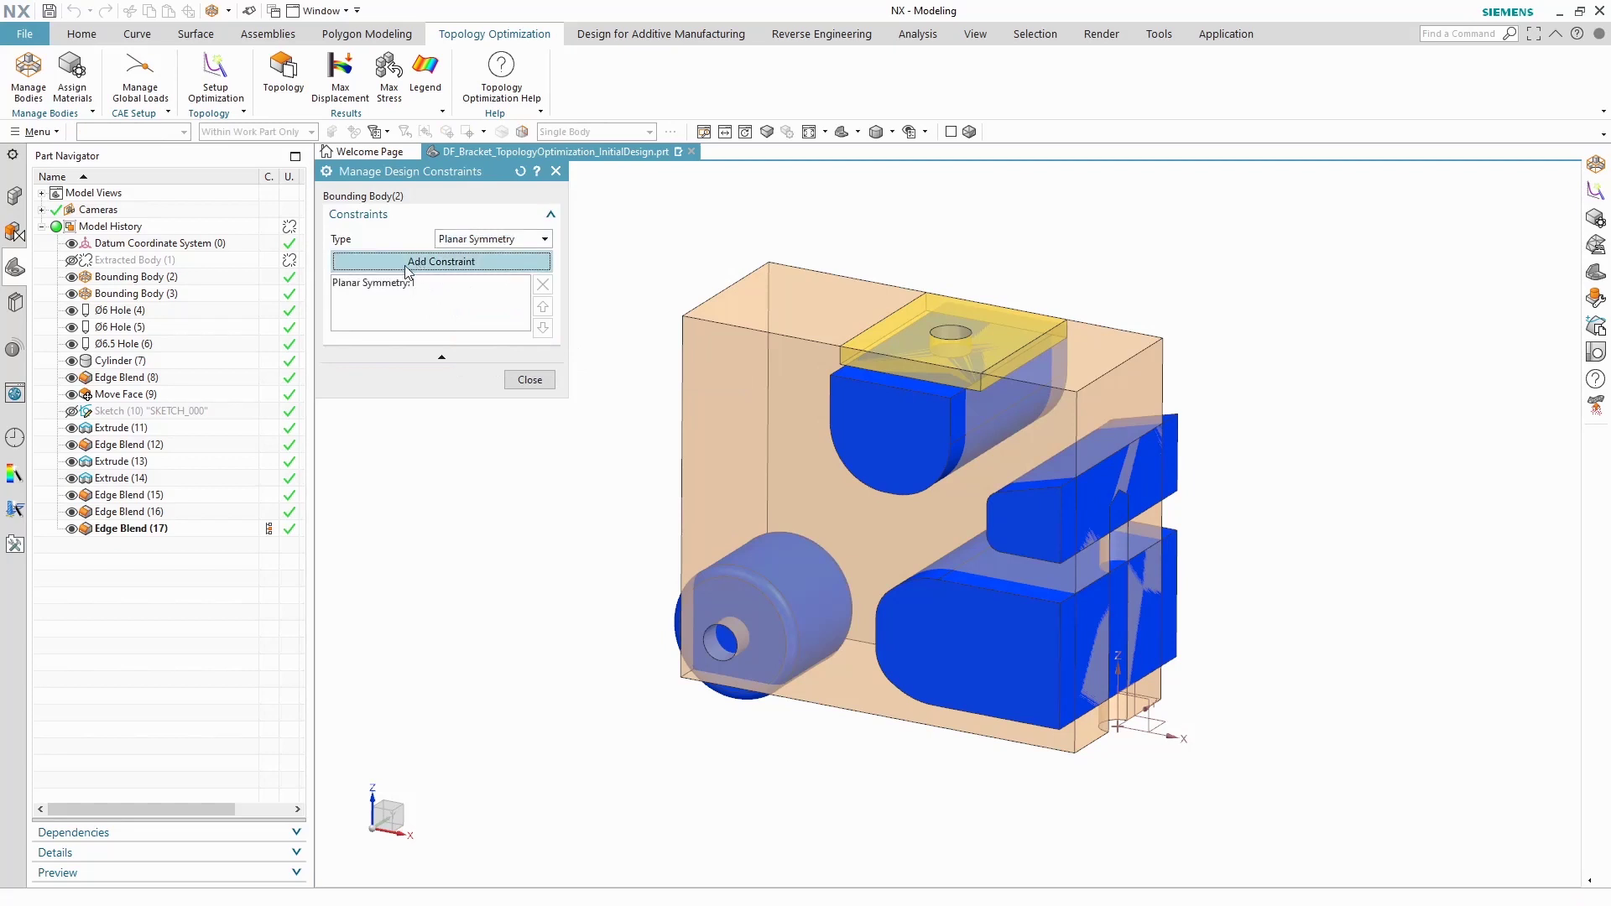
pyautogui.click(375, 289)
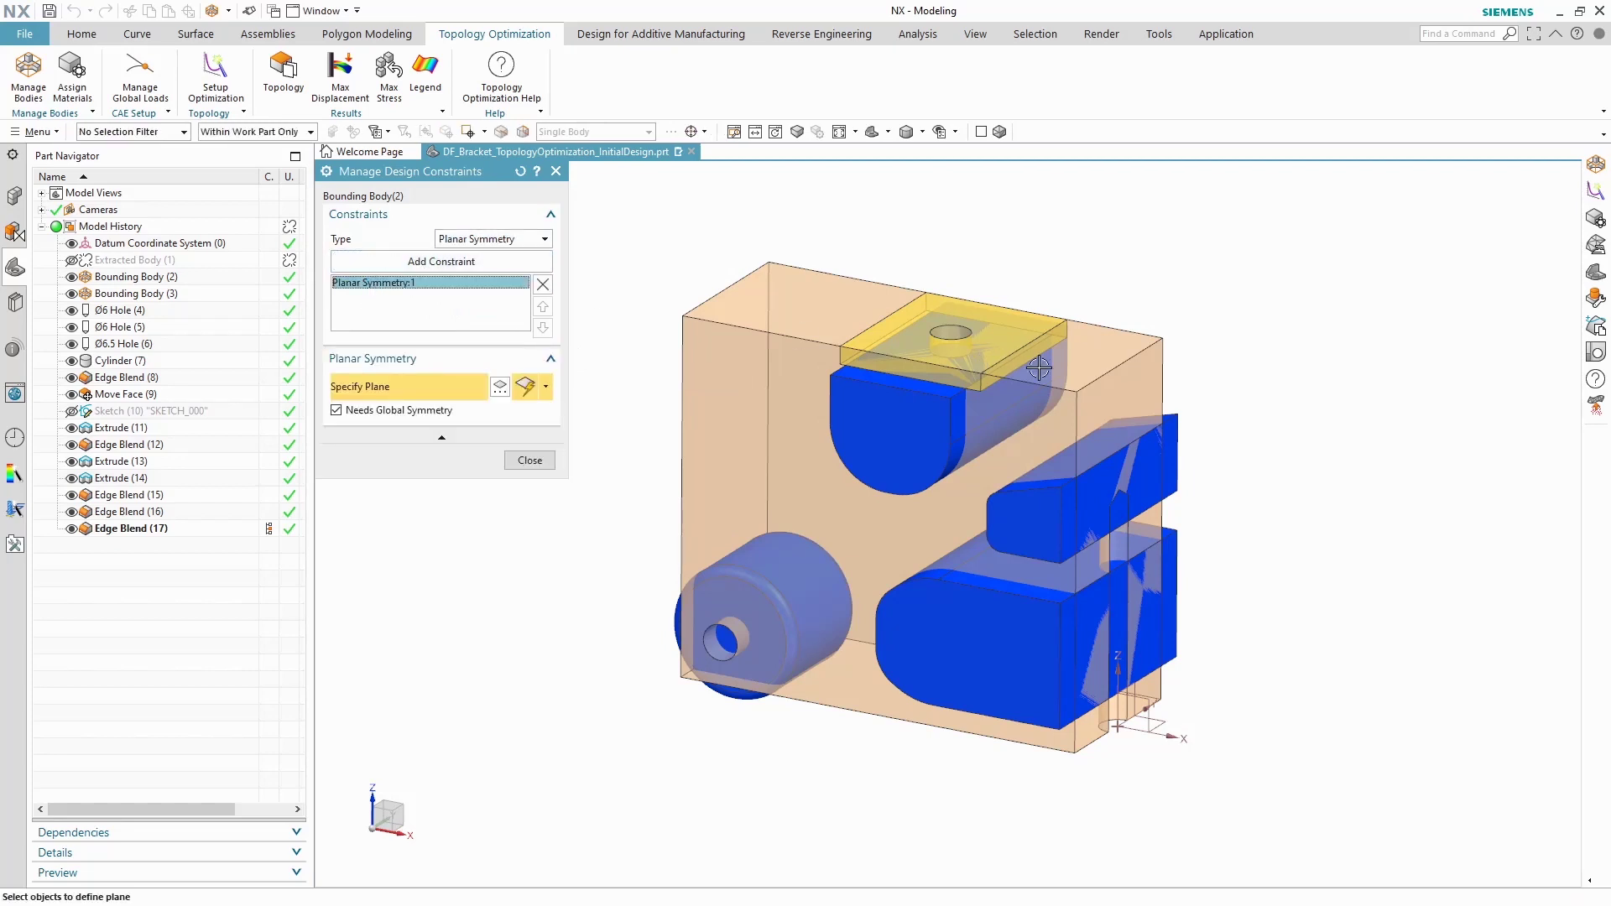
pyautogui.click(1143, 375)
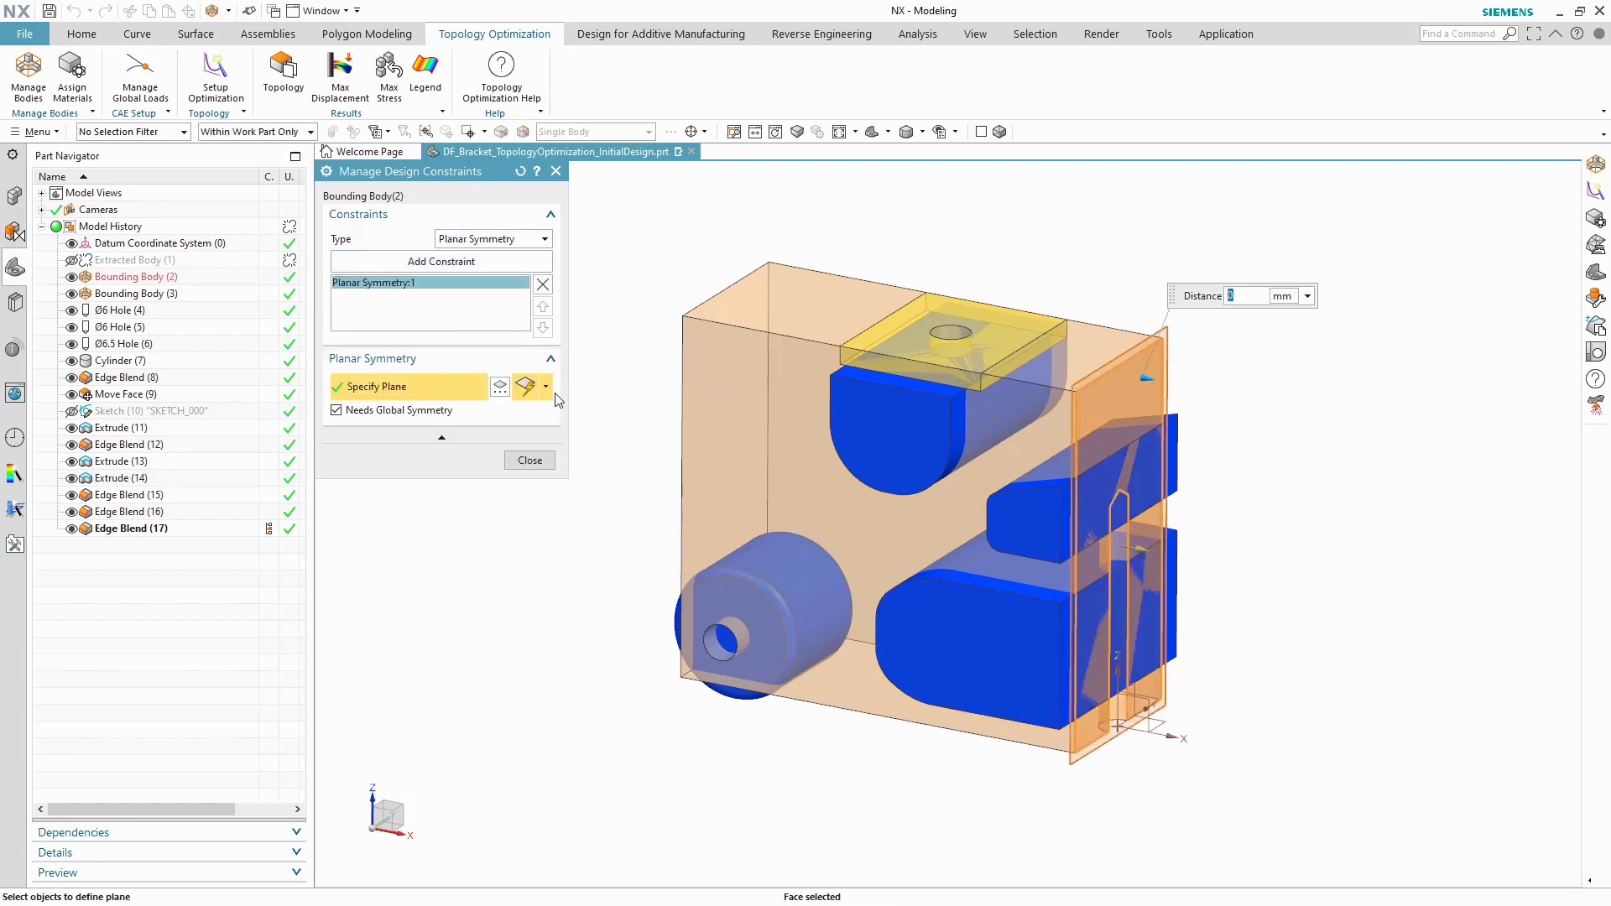
pyautogui.click(509, 462)
pyautogui.click(509, 463)
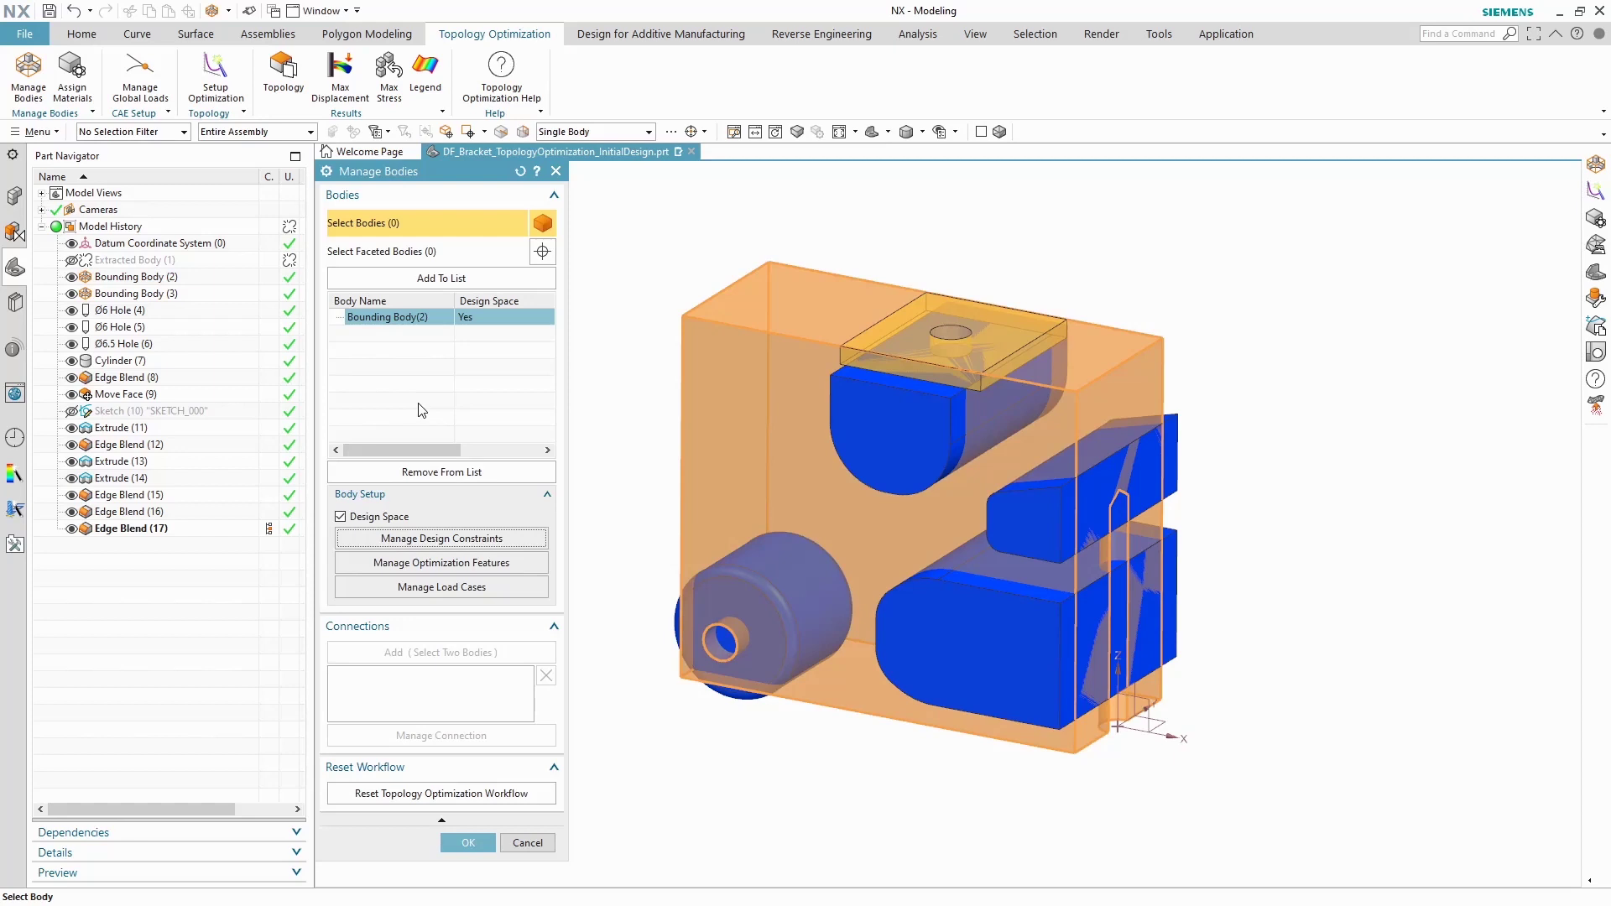
# Step: Add all recognized hole features as optimization features and select SIMPLE HOLE(6:1A)
pyautogui.click(432, 562)
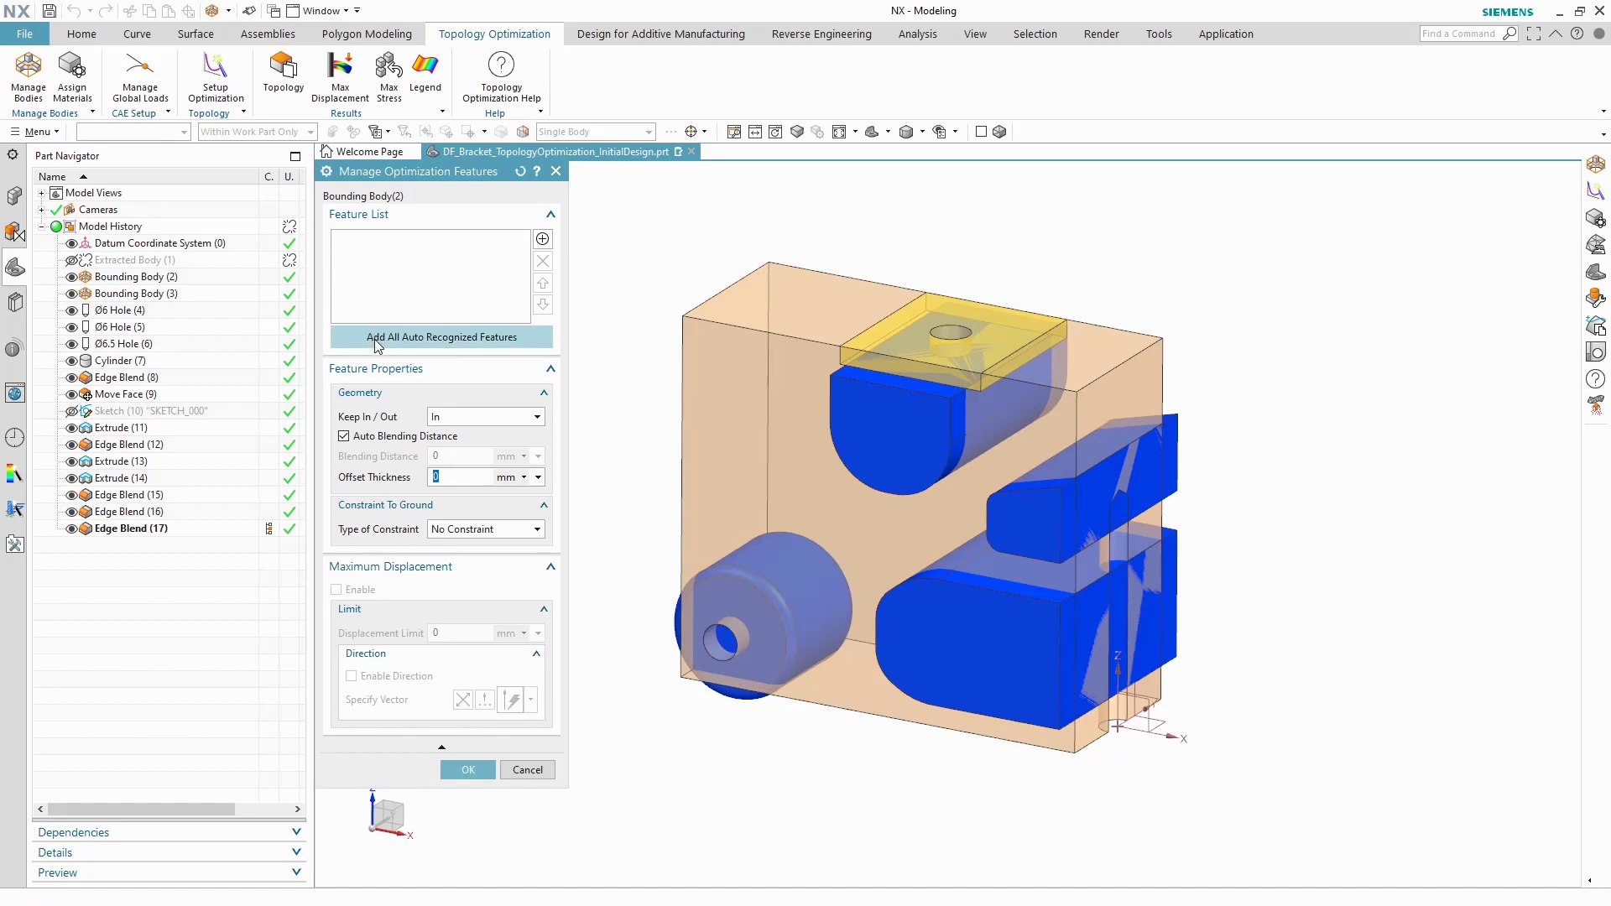
pyautogui.click(389, 340)
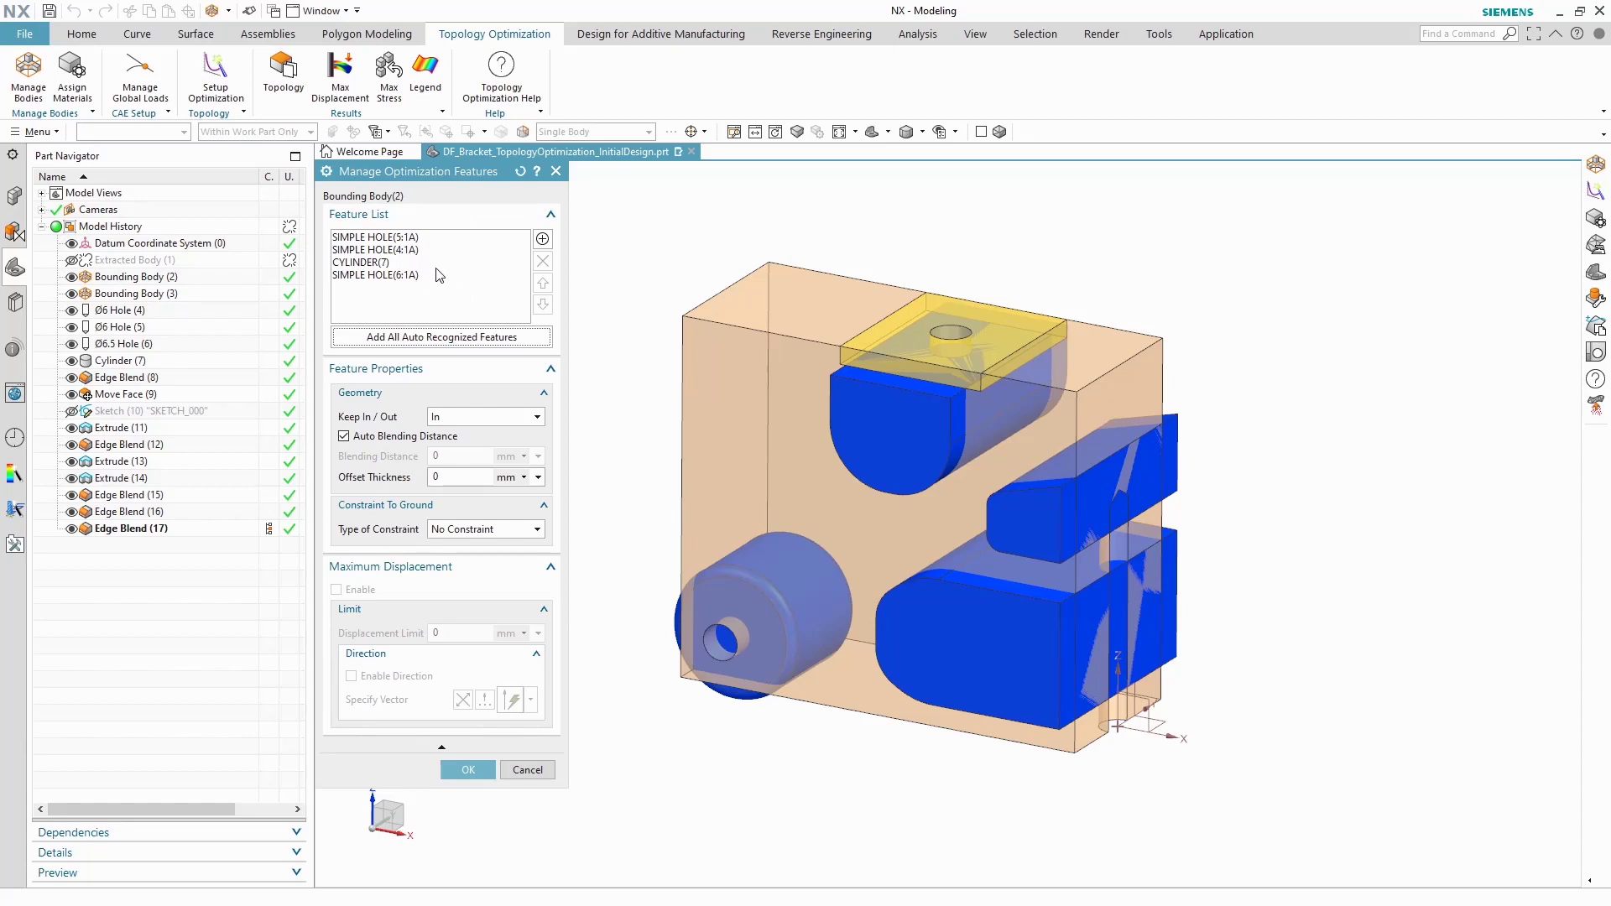
pyautogui.click(411, 278)
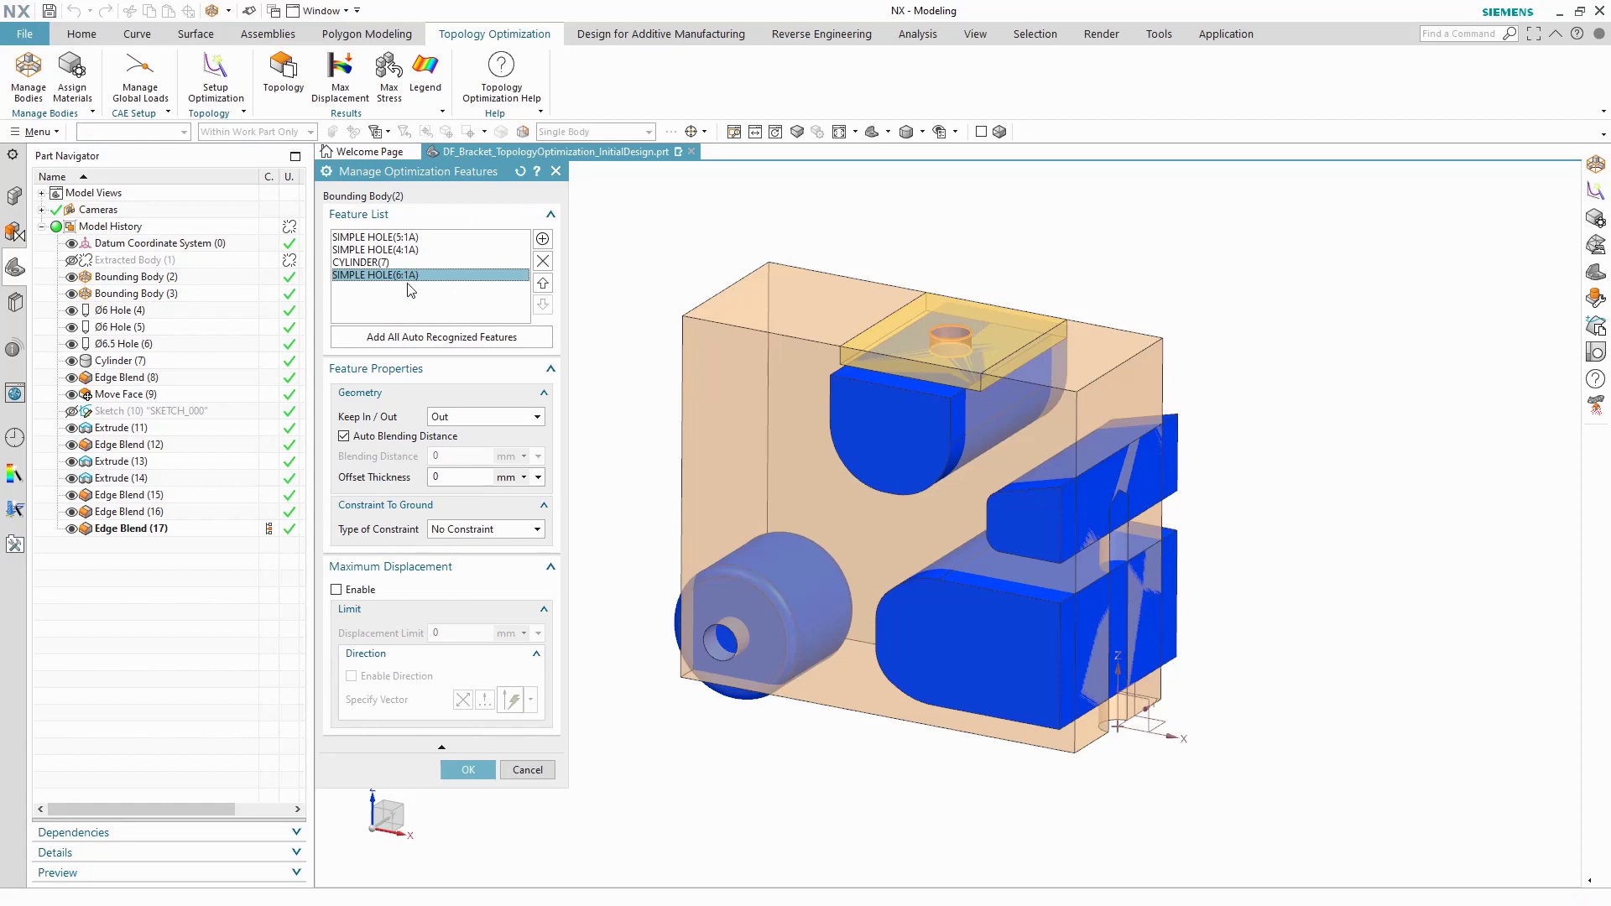
pyautogui.click(403, 243)
pyautogui.click(408, 276)
pyautogui.scroll(5, 798, 294)
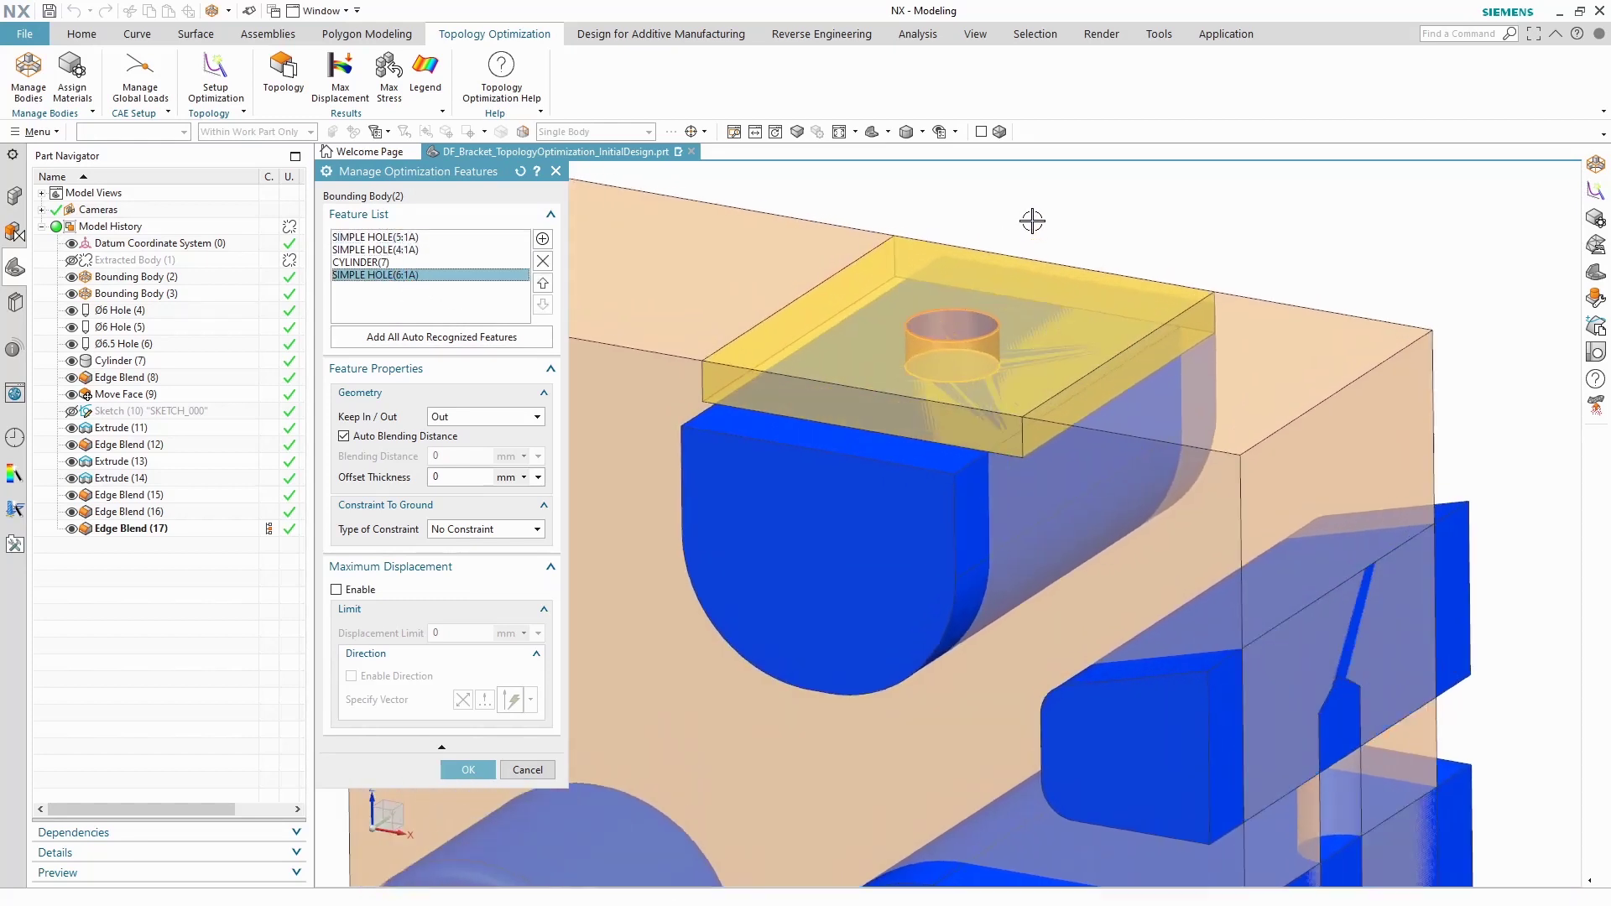
pyautogui.scroll(-2, 1121, 231)
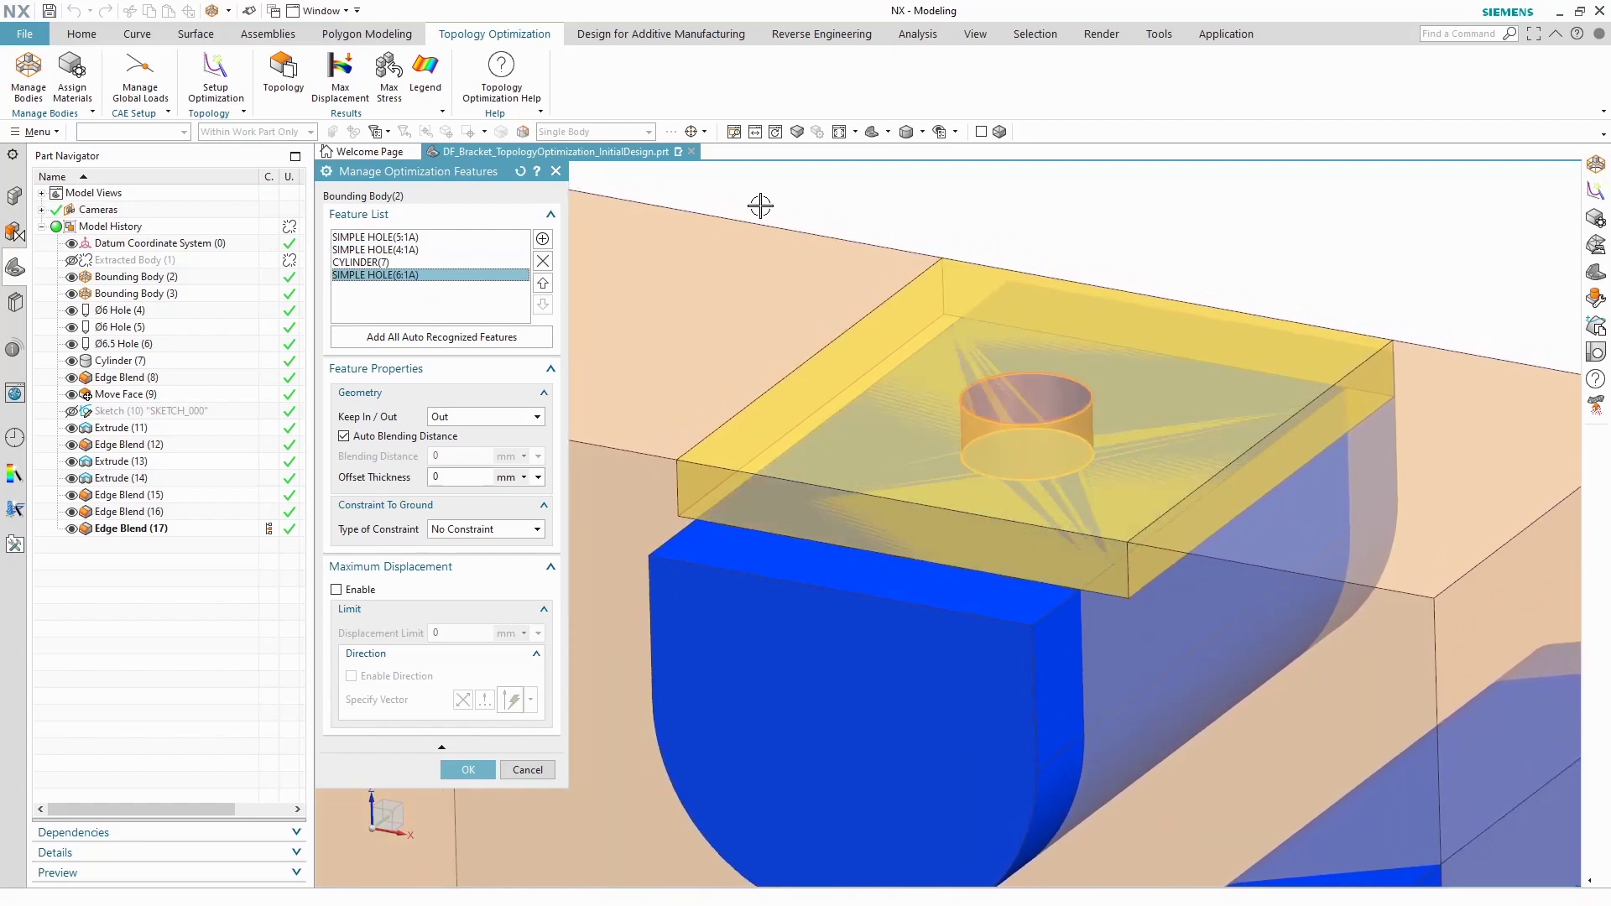
# Step: Edit SIMPLE HOLE(6:1A)'s offset thickness and set its ground constraint to Fixed
pyautogui.doubleClick(432, 478)
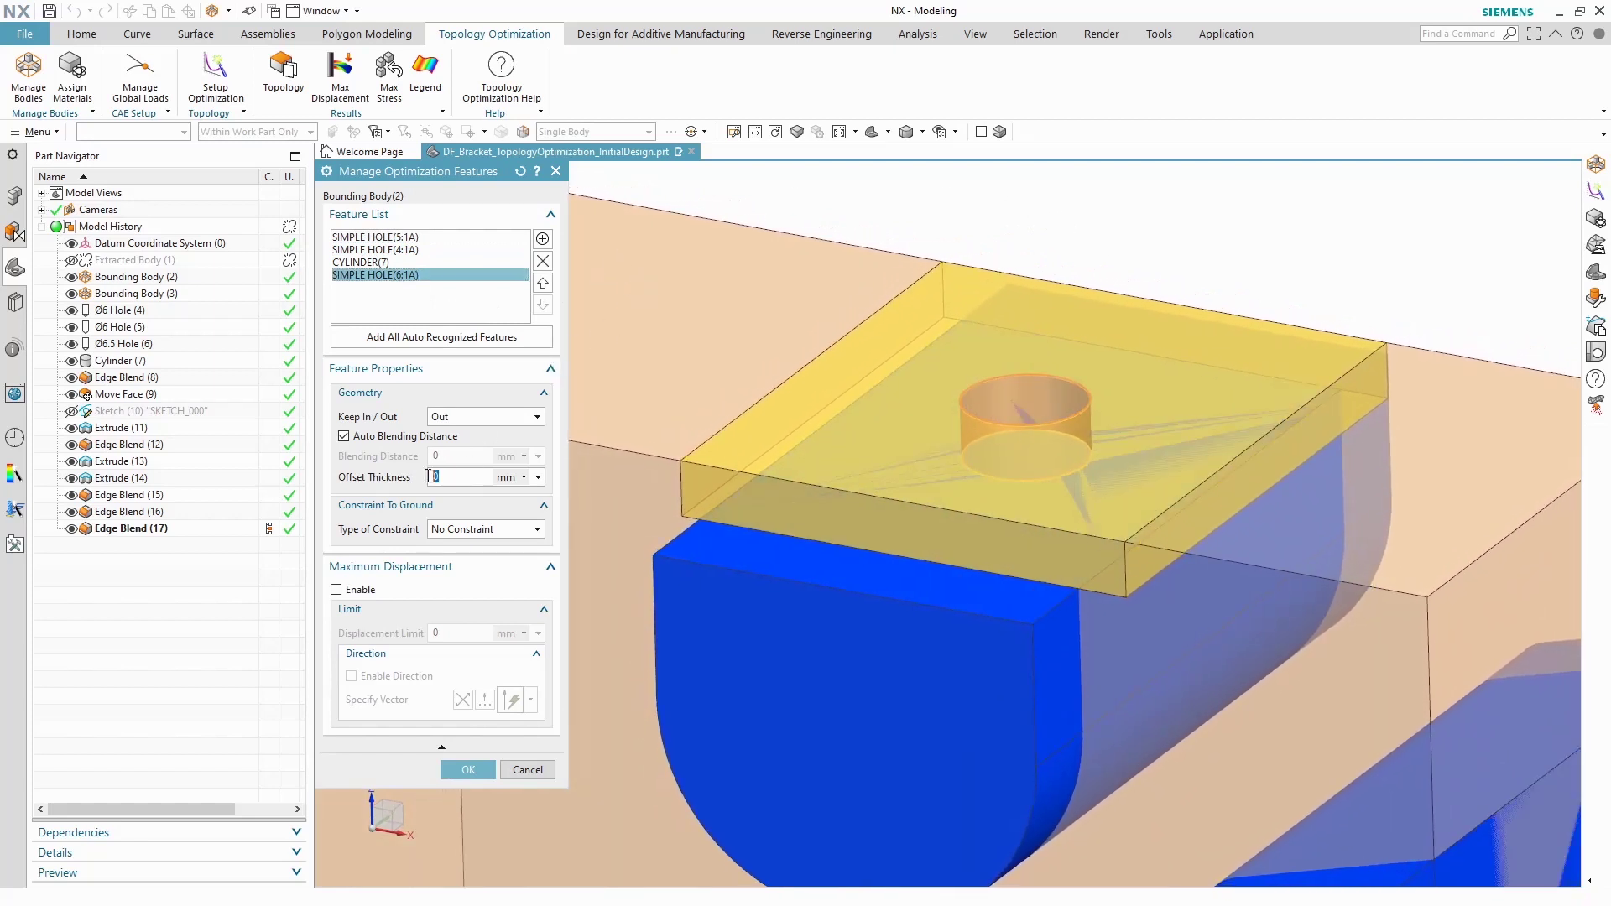
pyautogui.write('5')
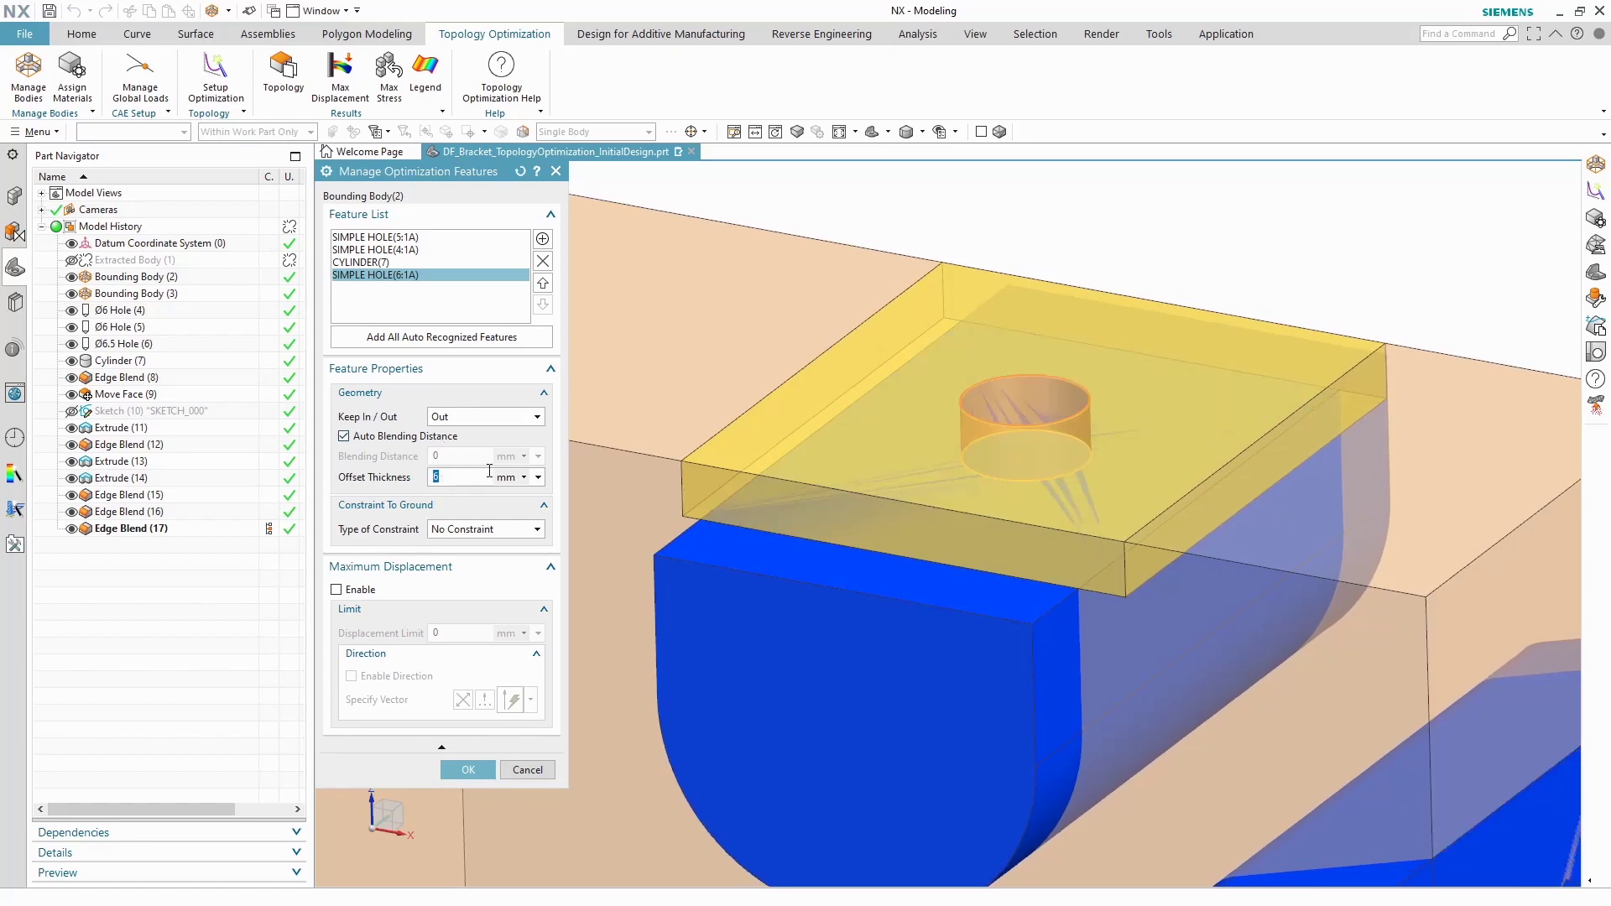
pyautogui.click(454, 528)
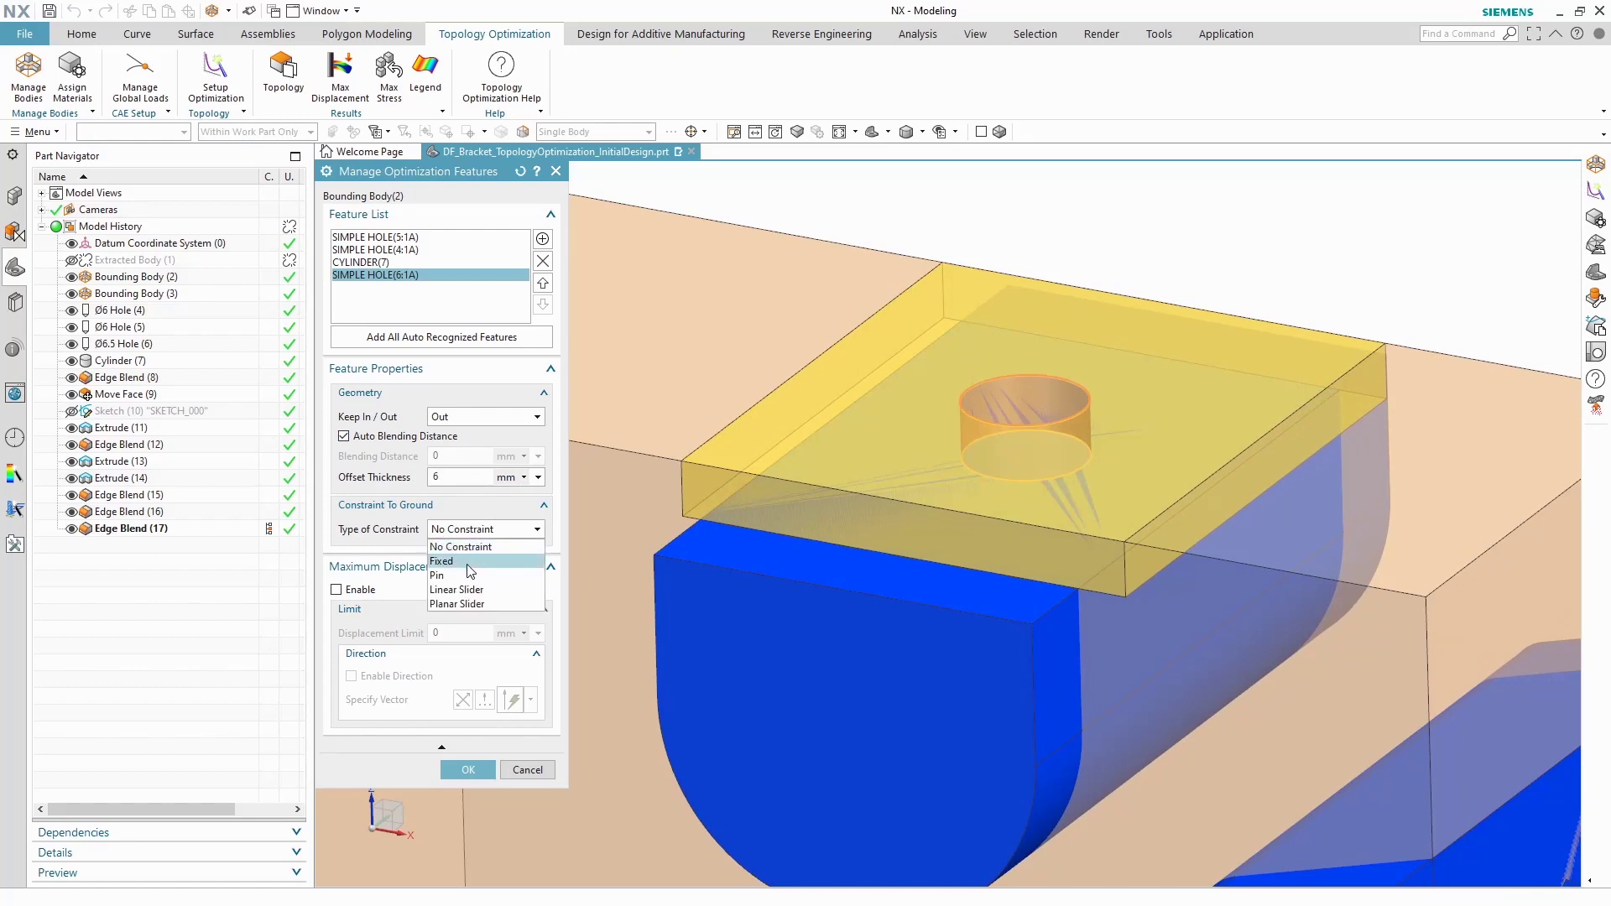
pyautogui.click(470, 572)
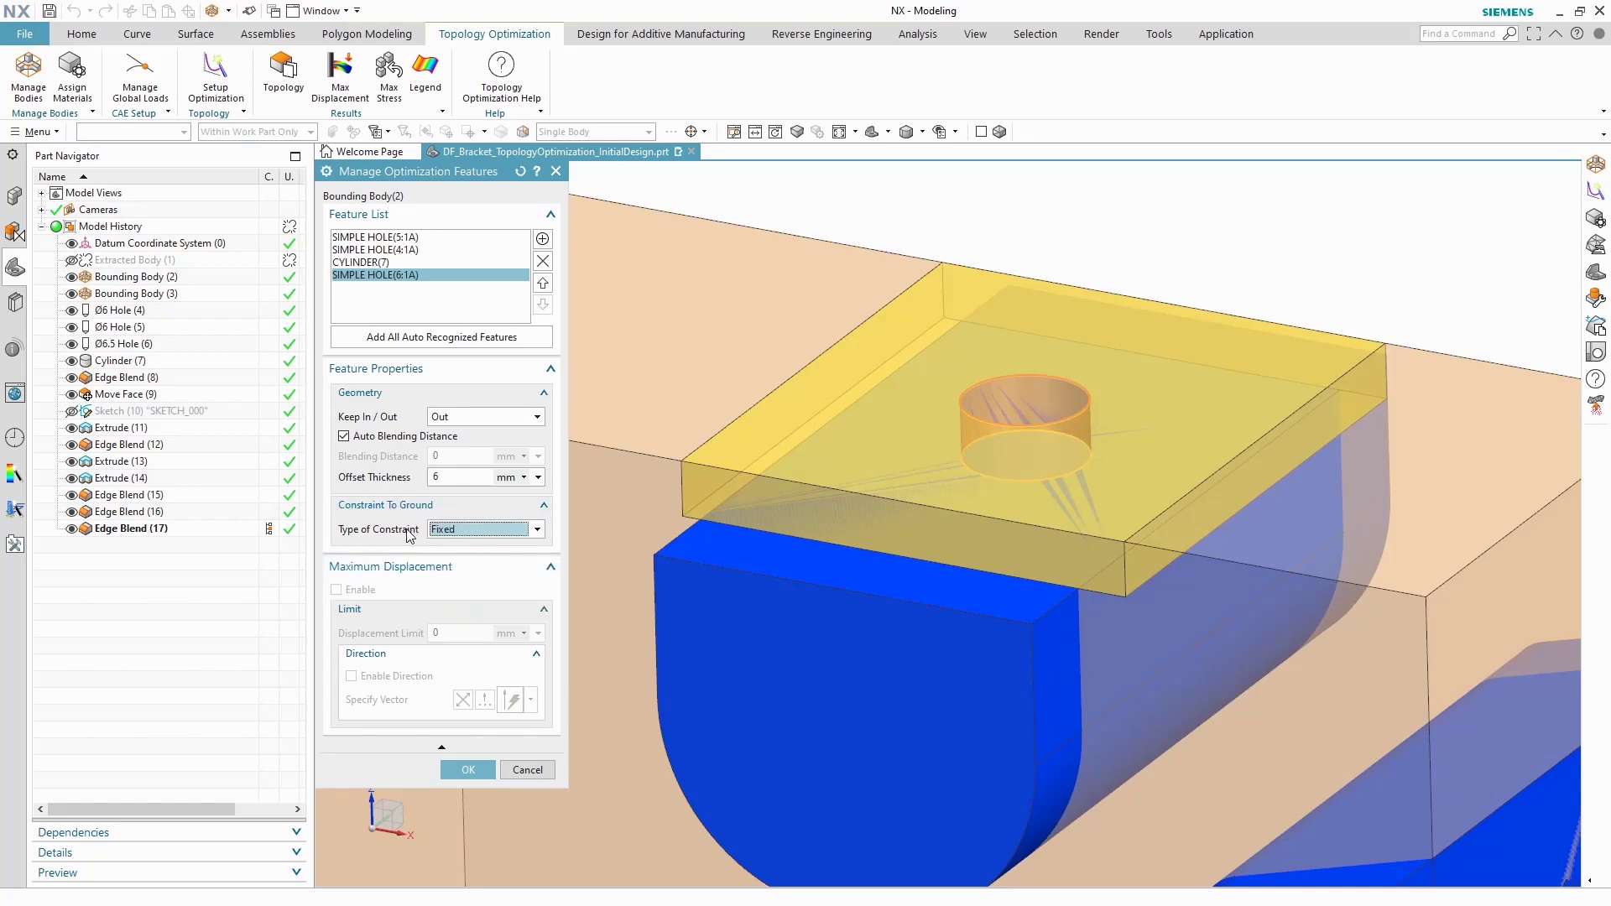
pyautogui.hotkey('ctrl', 'f')
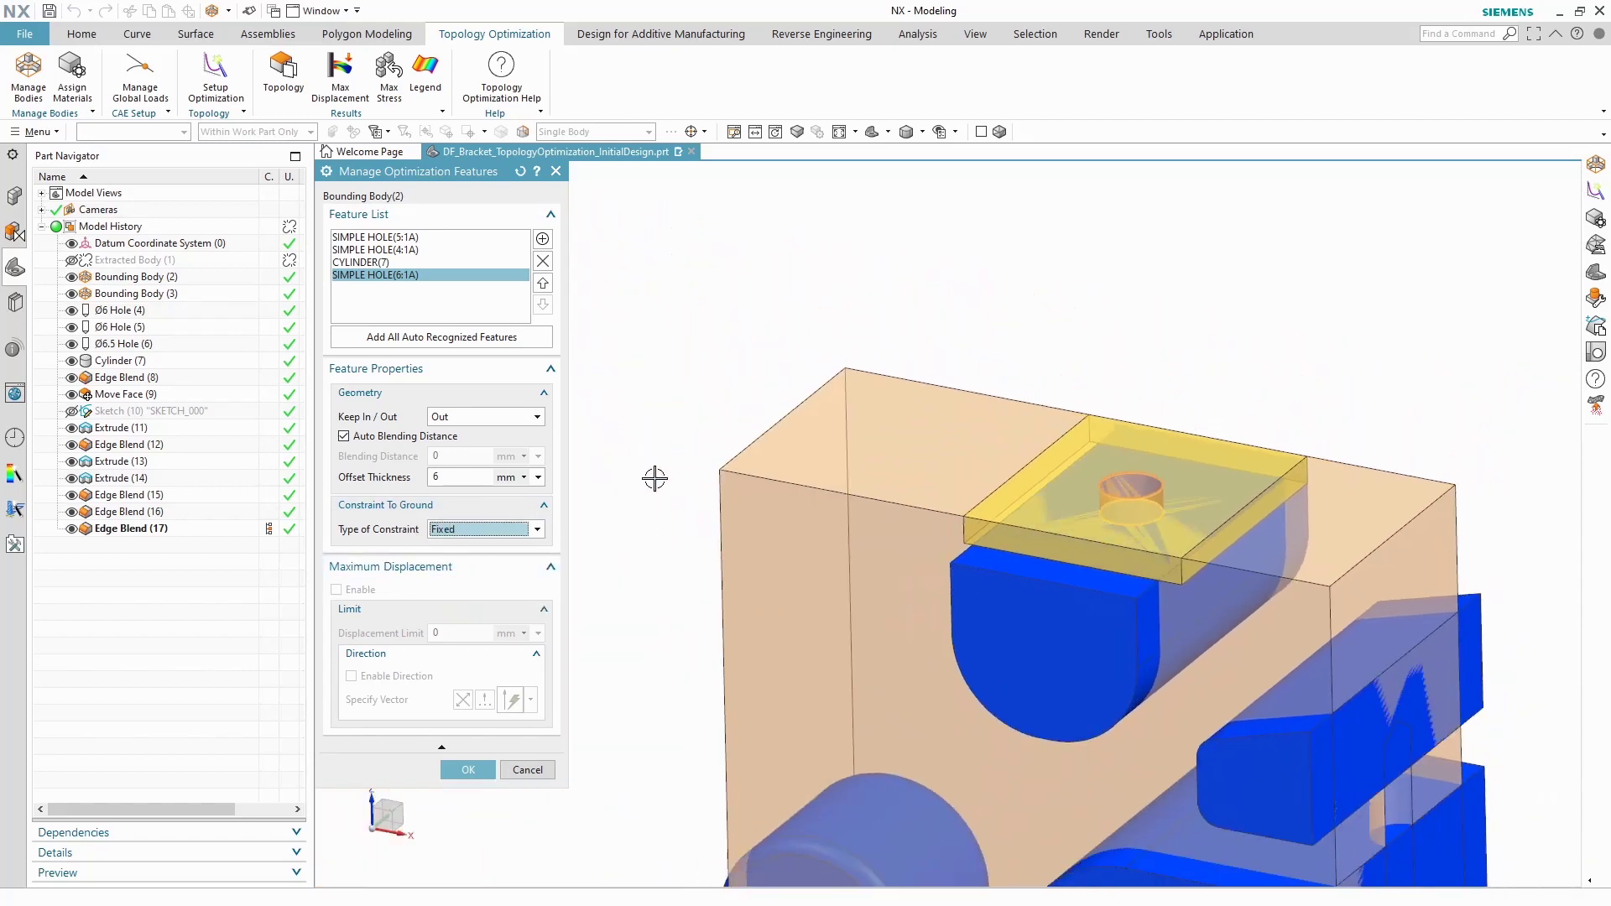
pyautogui.scroll(3, 714, 495)
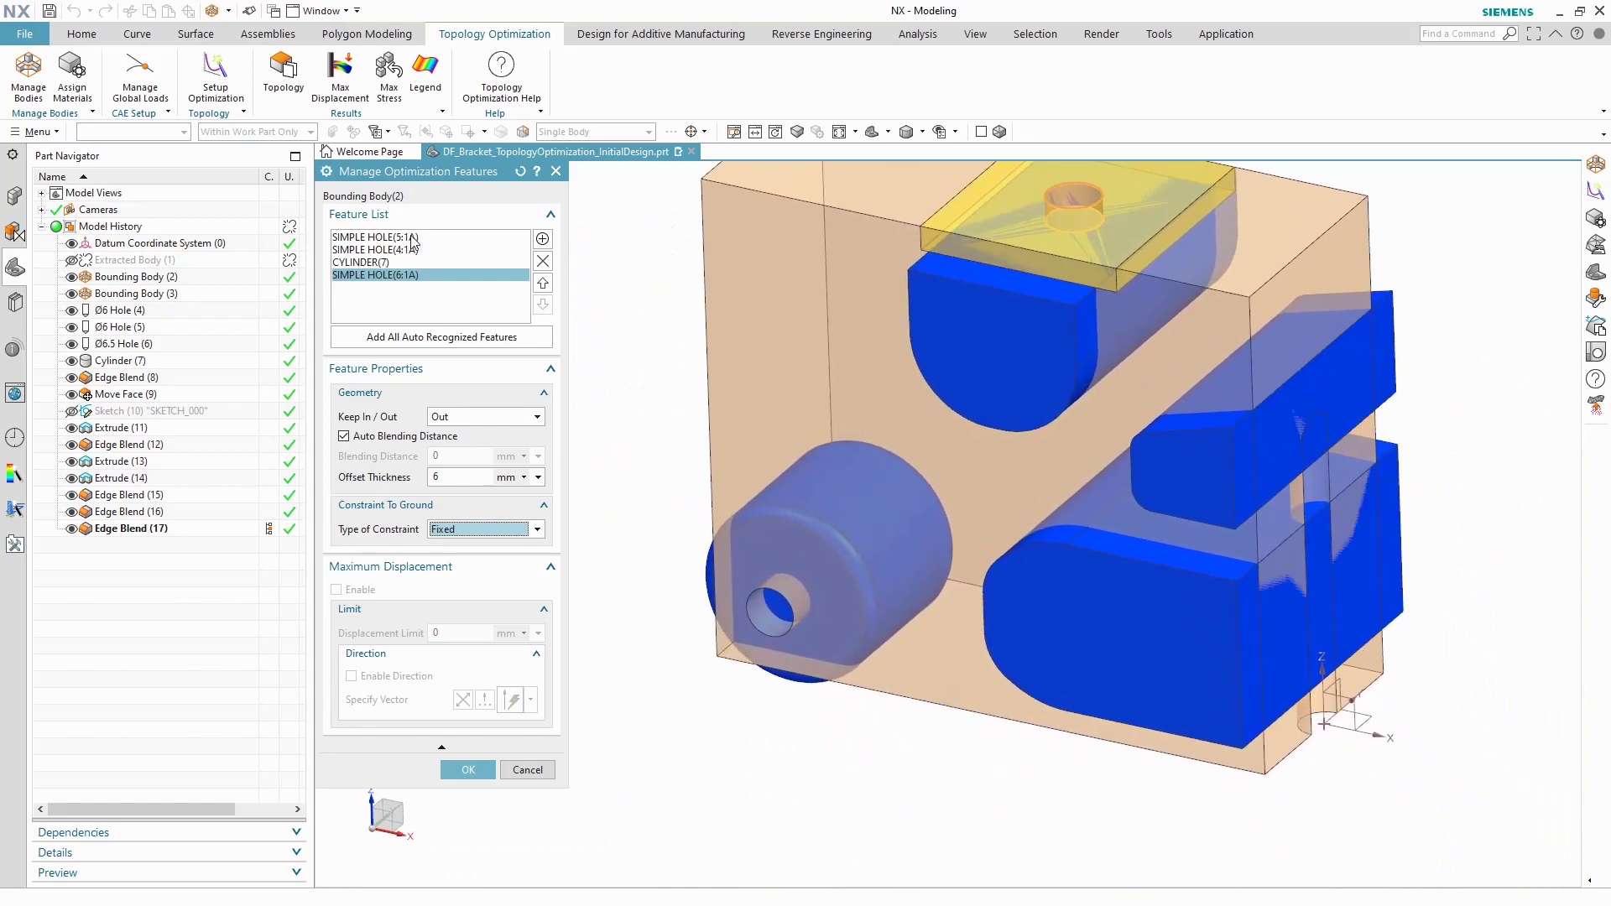
pyautogui.click(412, 237)
# Step: Set SIMPLE HOLE(5:1A)'s offset thickness to 6 mm
pyautogui.moveTo(757, 610); pyautogui.dragTo(632, 577, button='middle')
pyautogui.click(436, 477)
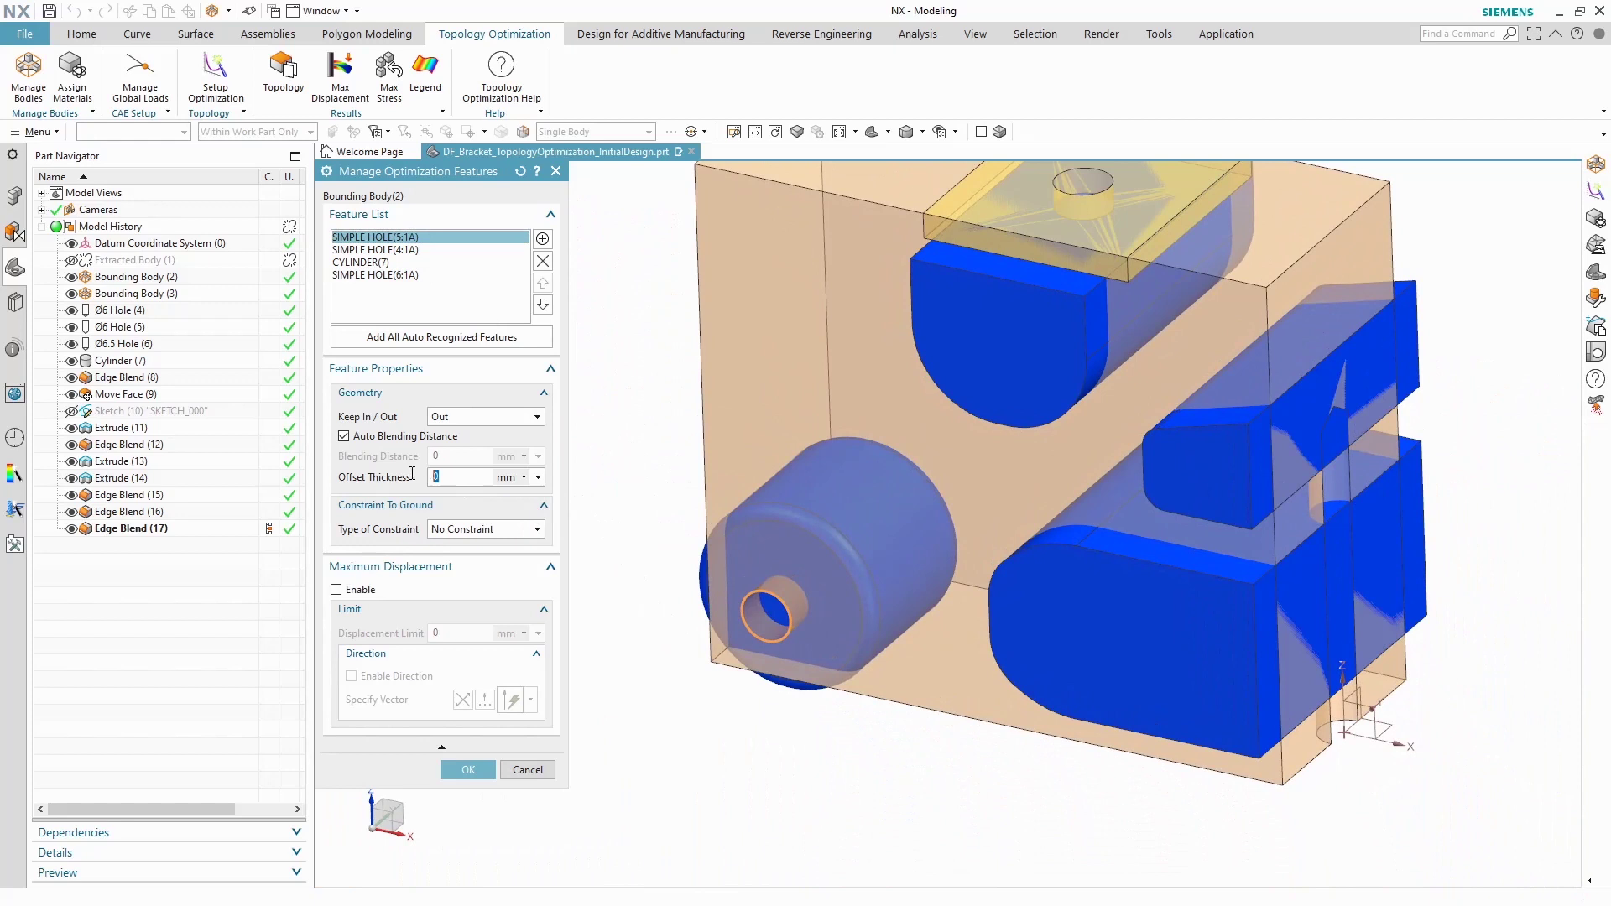
pyautogui.write('6')
pyautogui.press('Return')
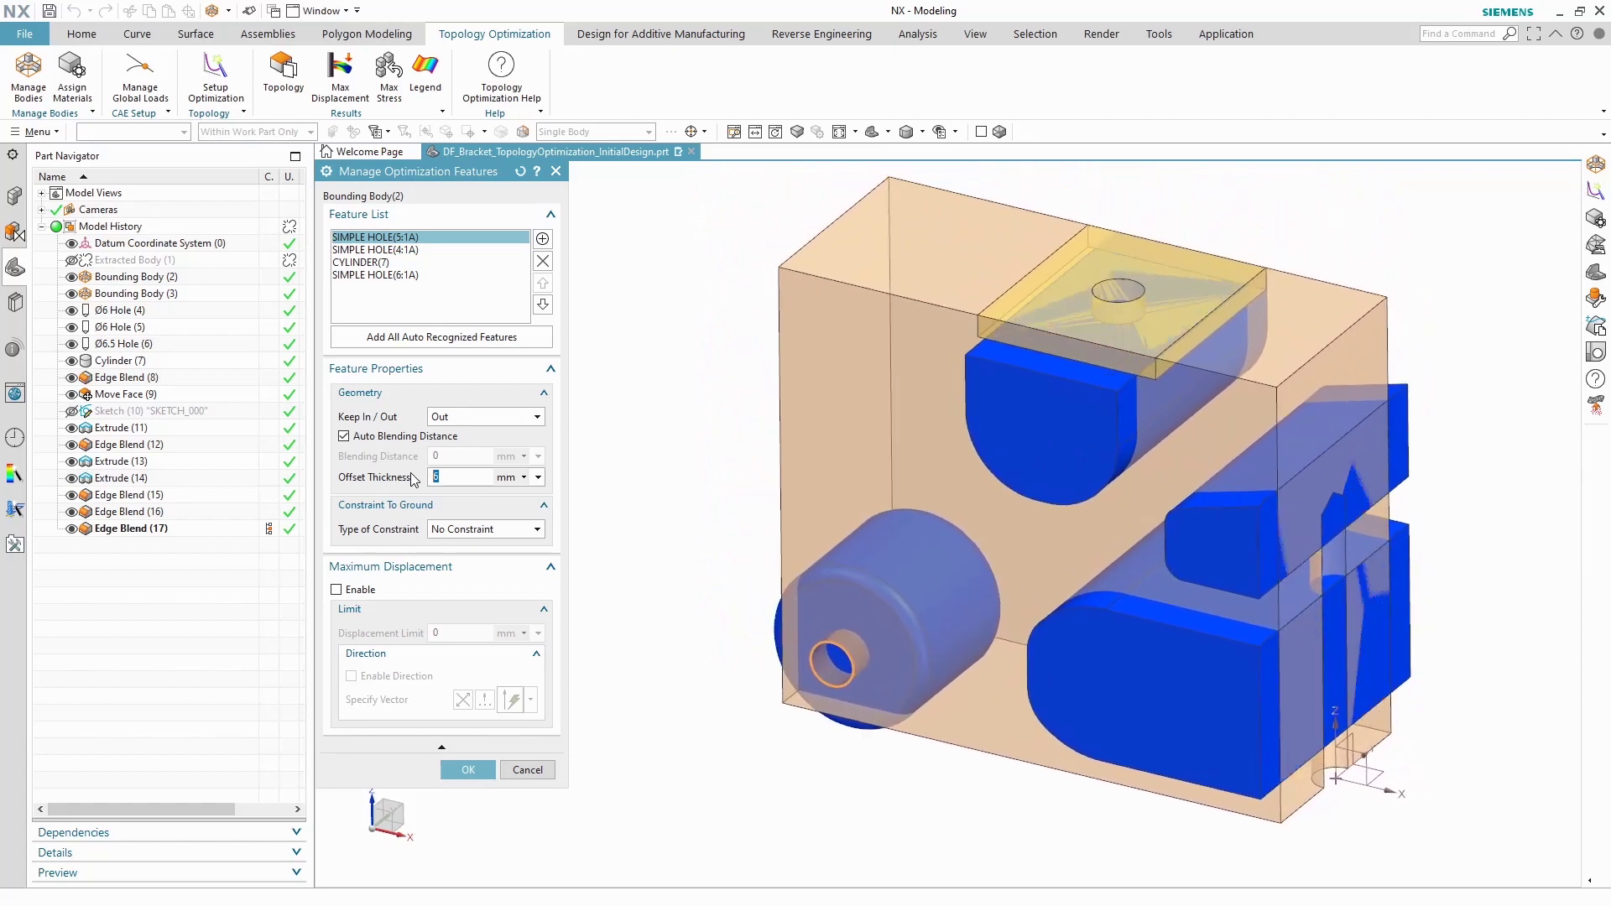
# Step: Add EXTRUDE(11), EXTRUDE(13) and EXTRUDE(14) as keep-out features and return to Manage Bodies
pyautogui.click(542, 239)
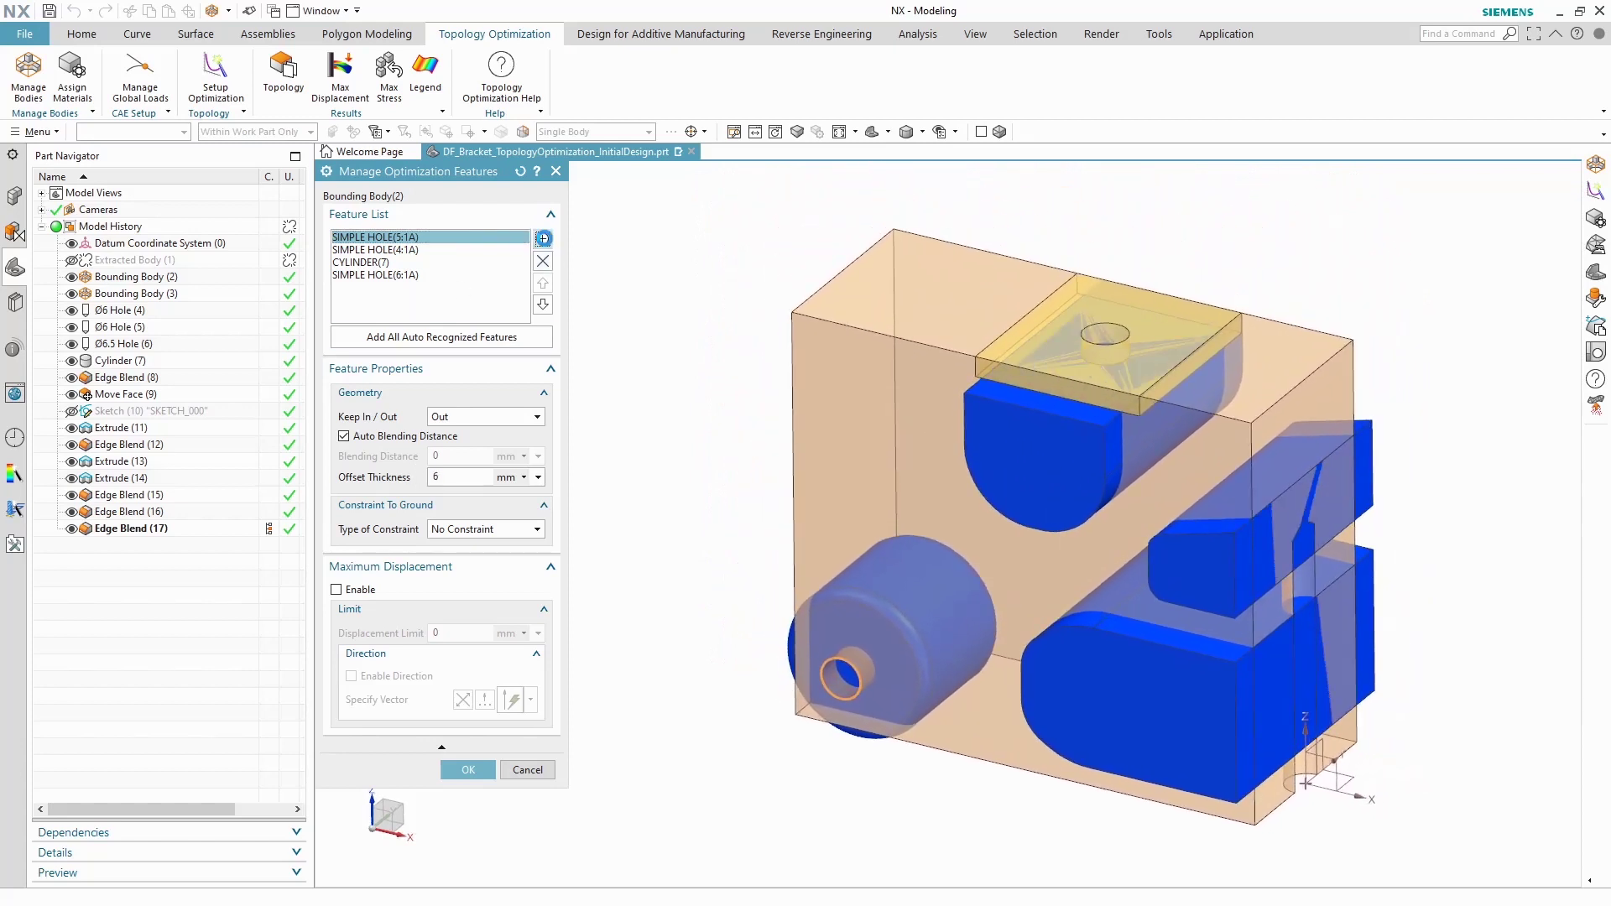
pyautogui.click(1019, 462)
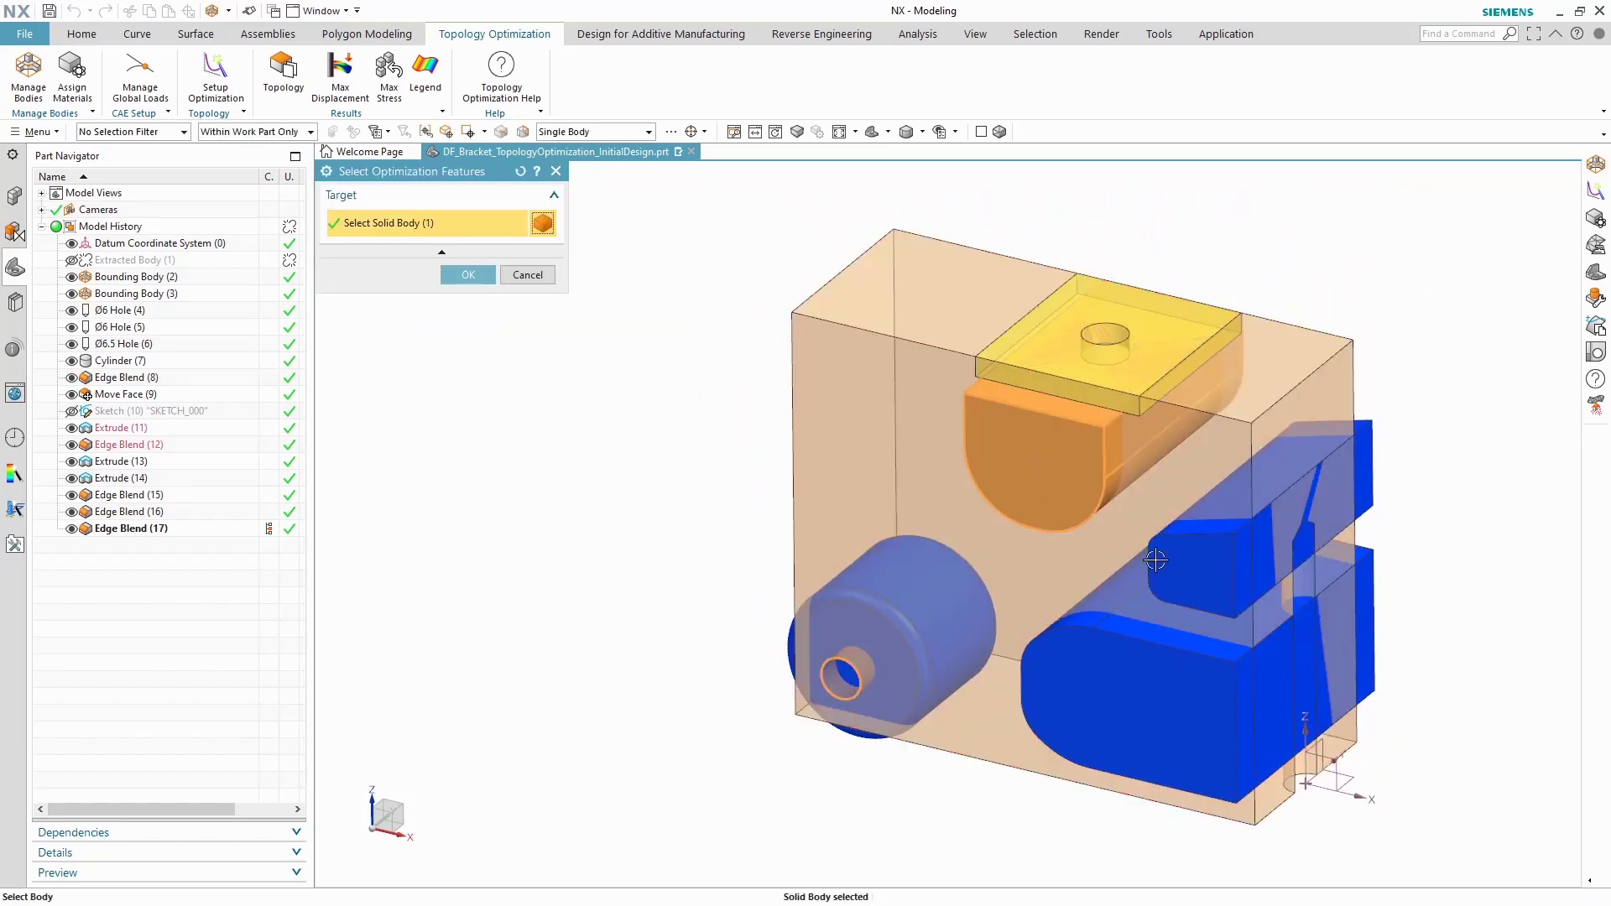
pyautogui.click(1206, 561)
pyautogui.click(1121, 677)
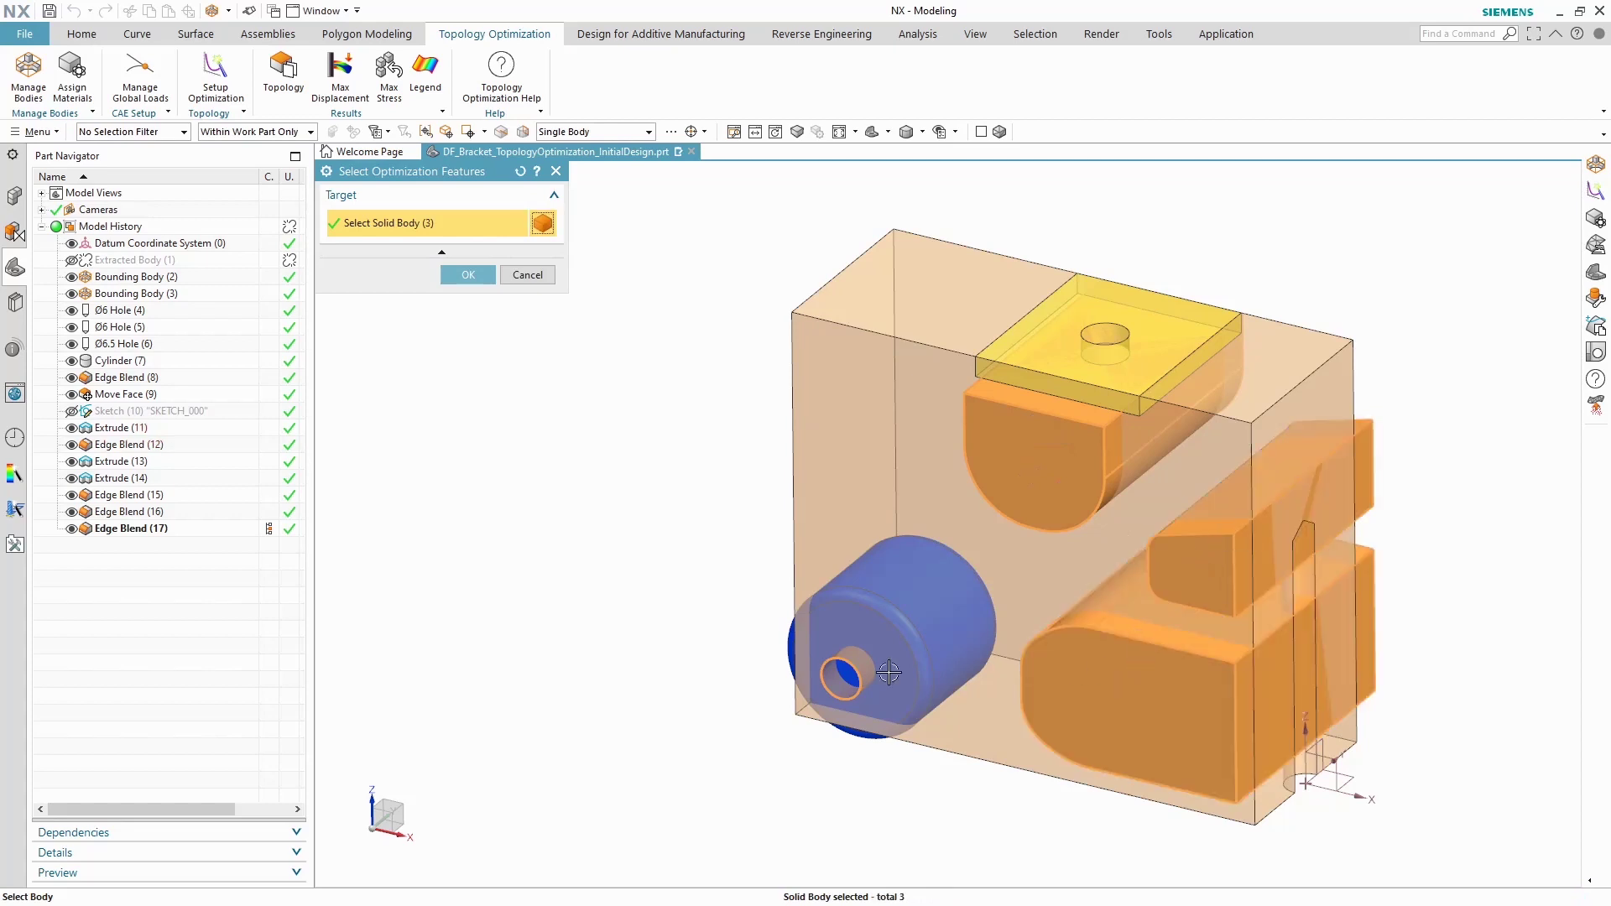
pyautogui.click(467, 276)
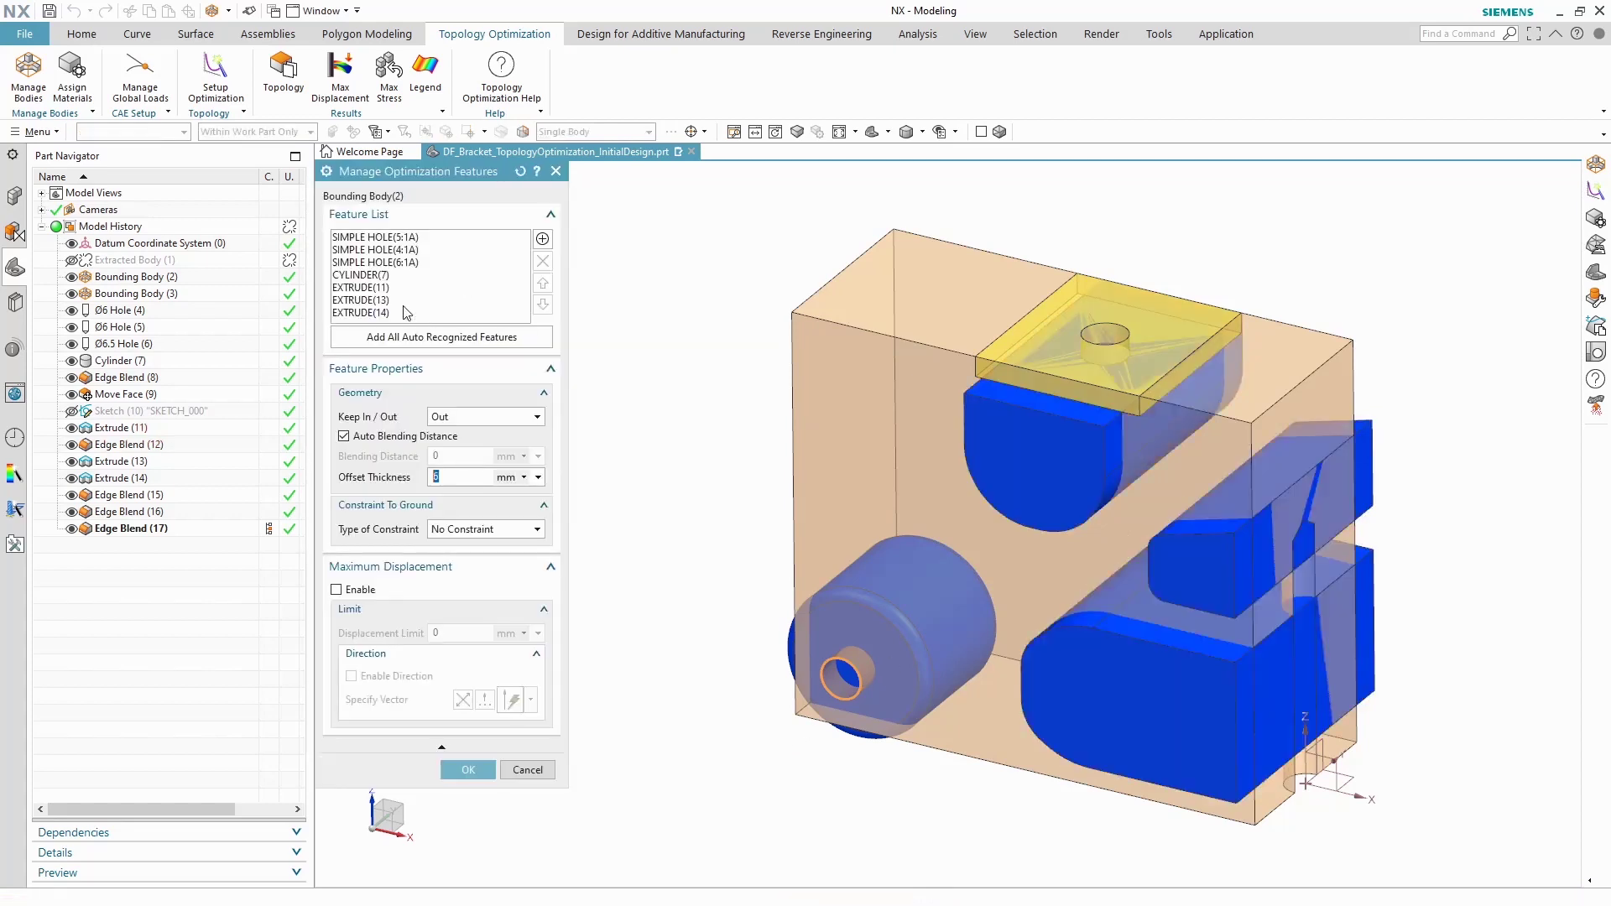
pyautogui.click(377, 288)
pyautogui.click(374, 313)
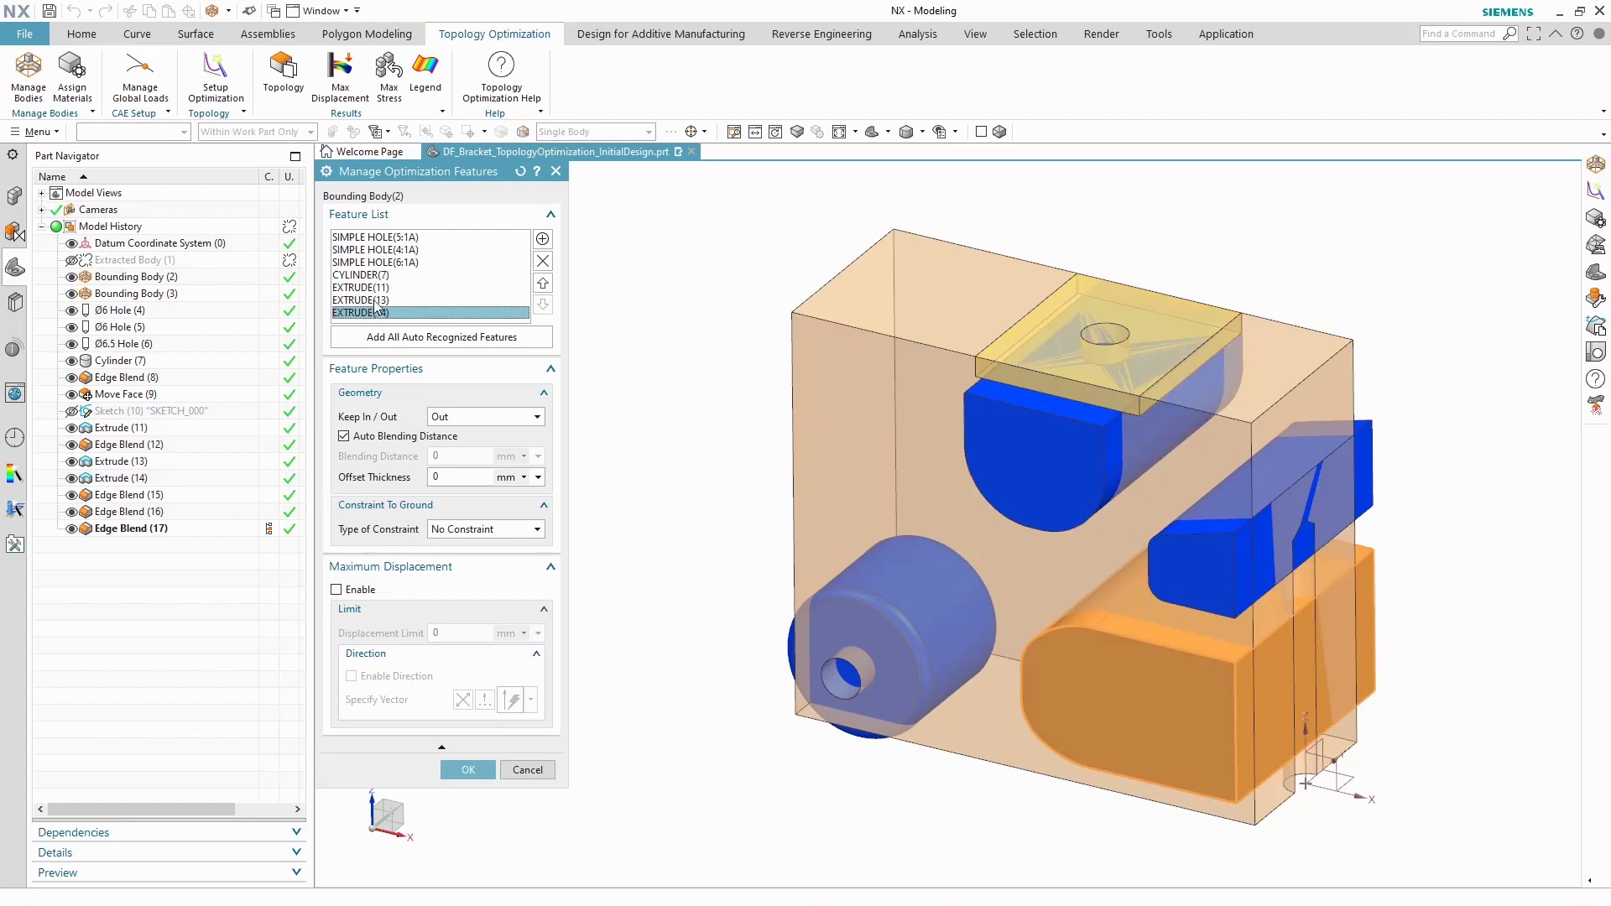
pyautogui.click(374, 300)
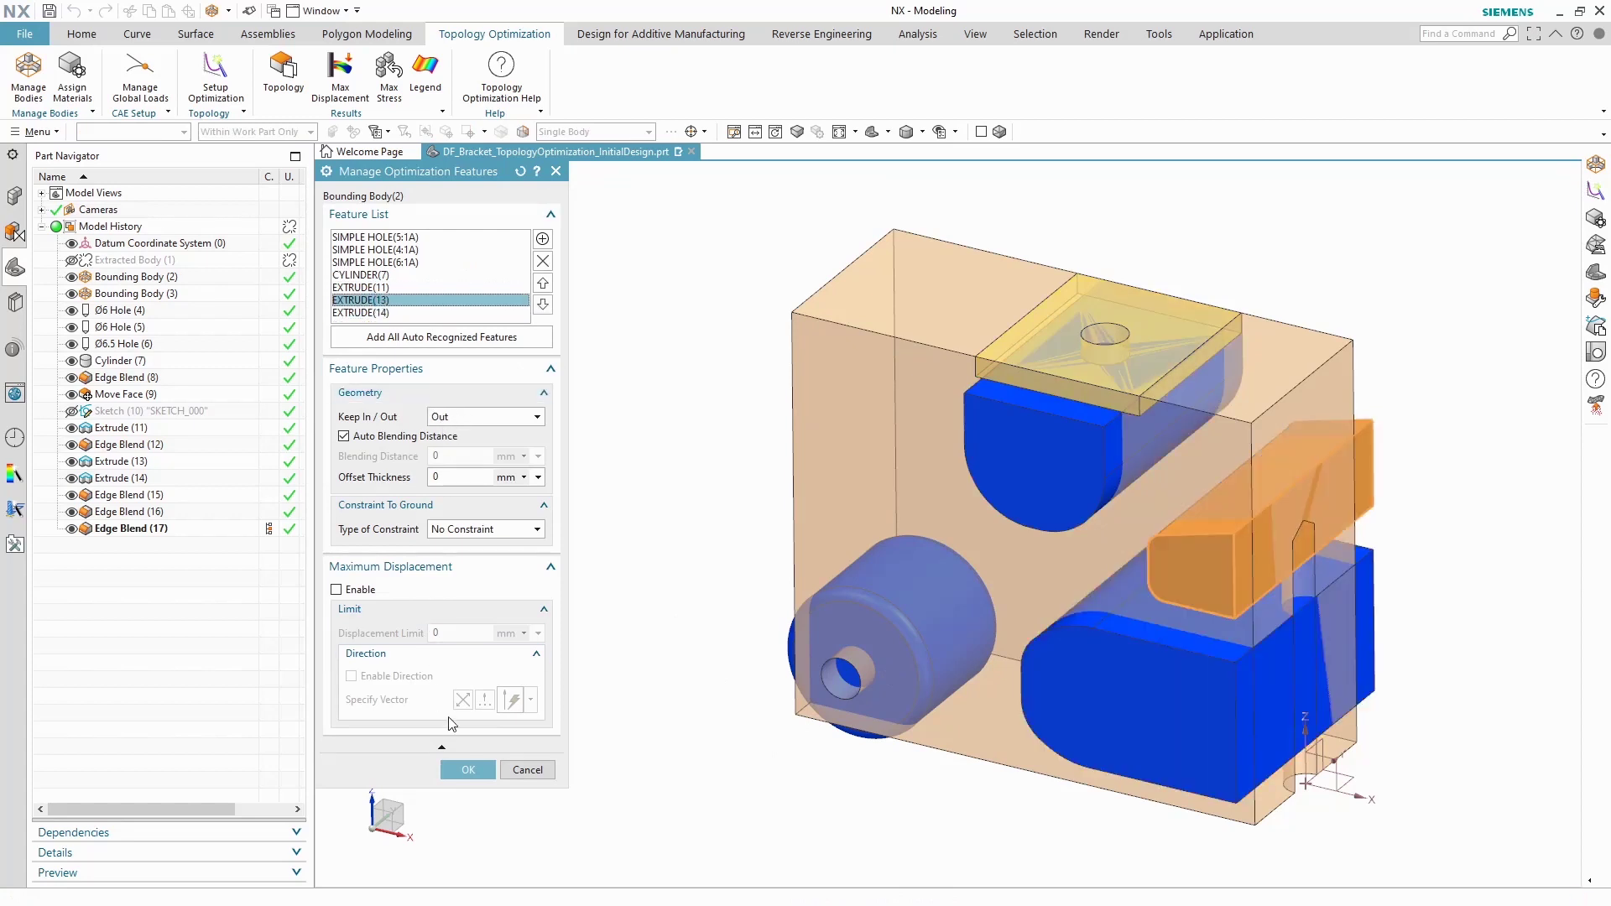
pyautogui.click(467, 769)
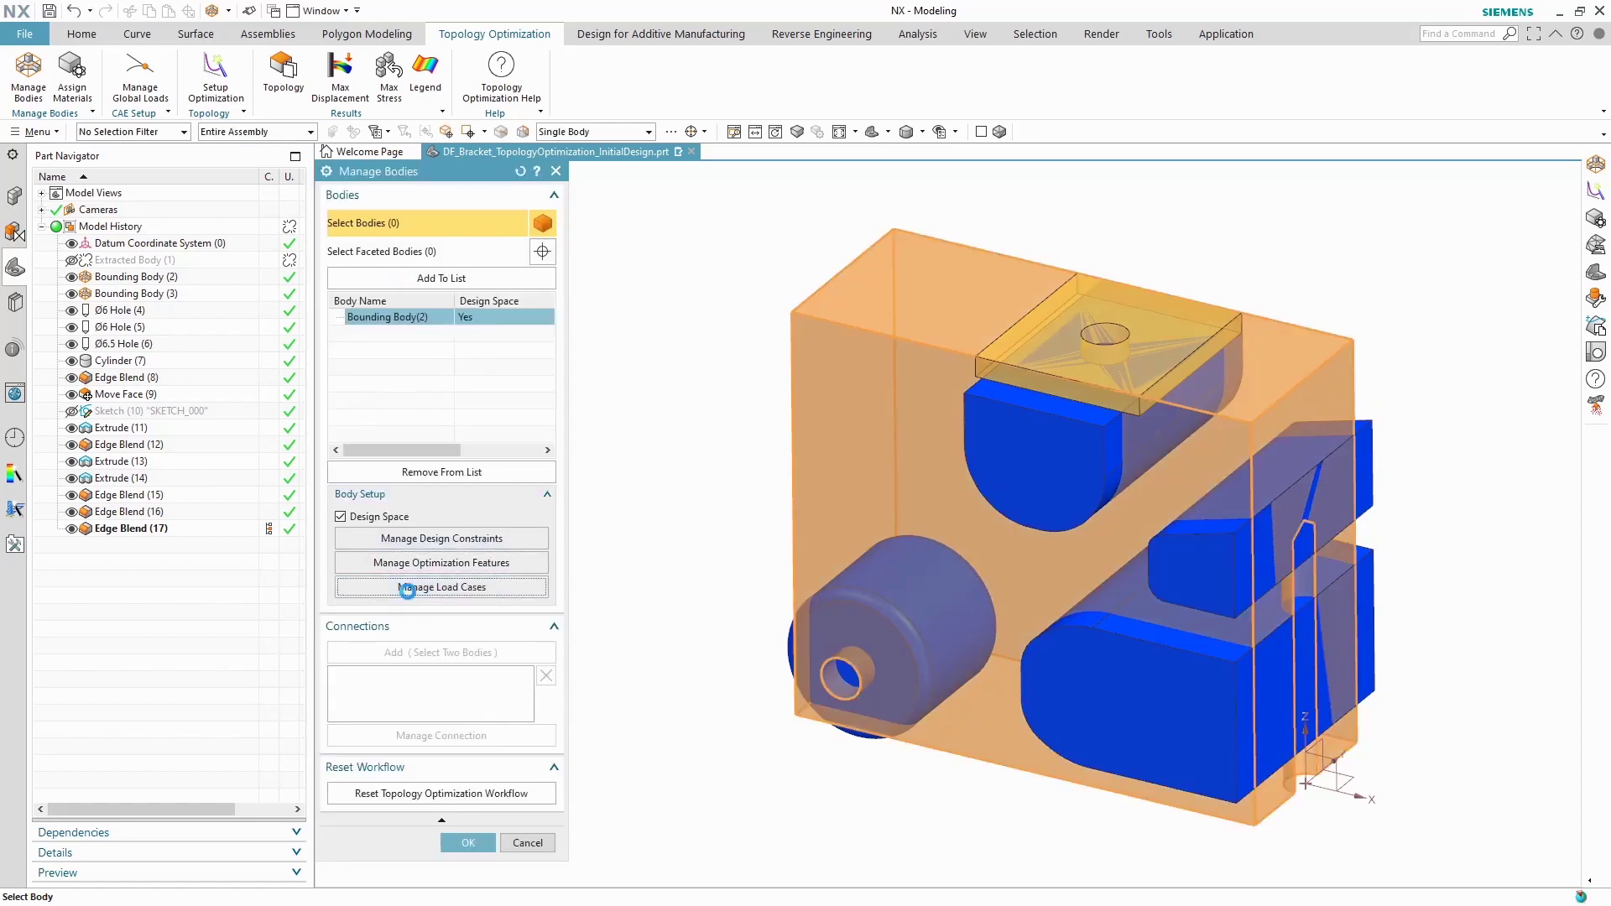
# Step: In Load Case 1, apply a 2000 N force to the SIMPLE HOLE(4:1A) slot along a model-picked vector
pyautogui.click(416, 588)
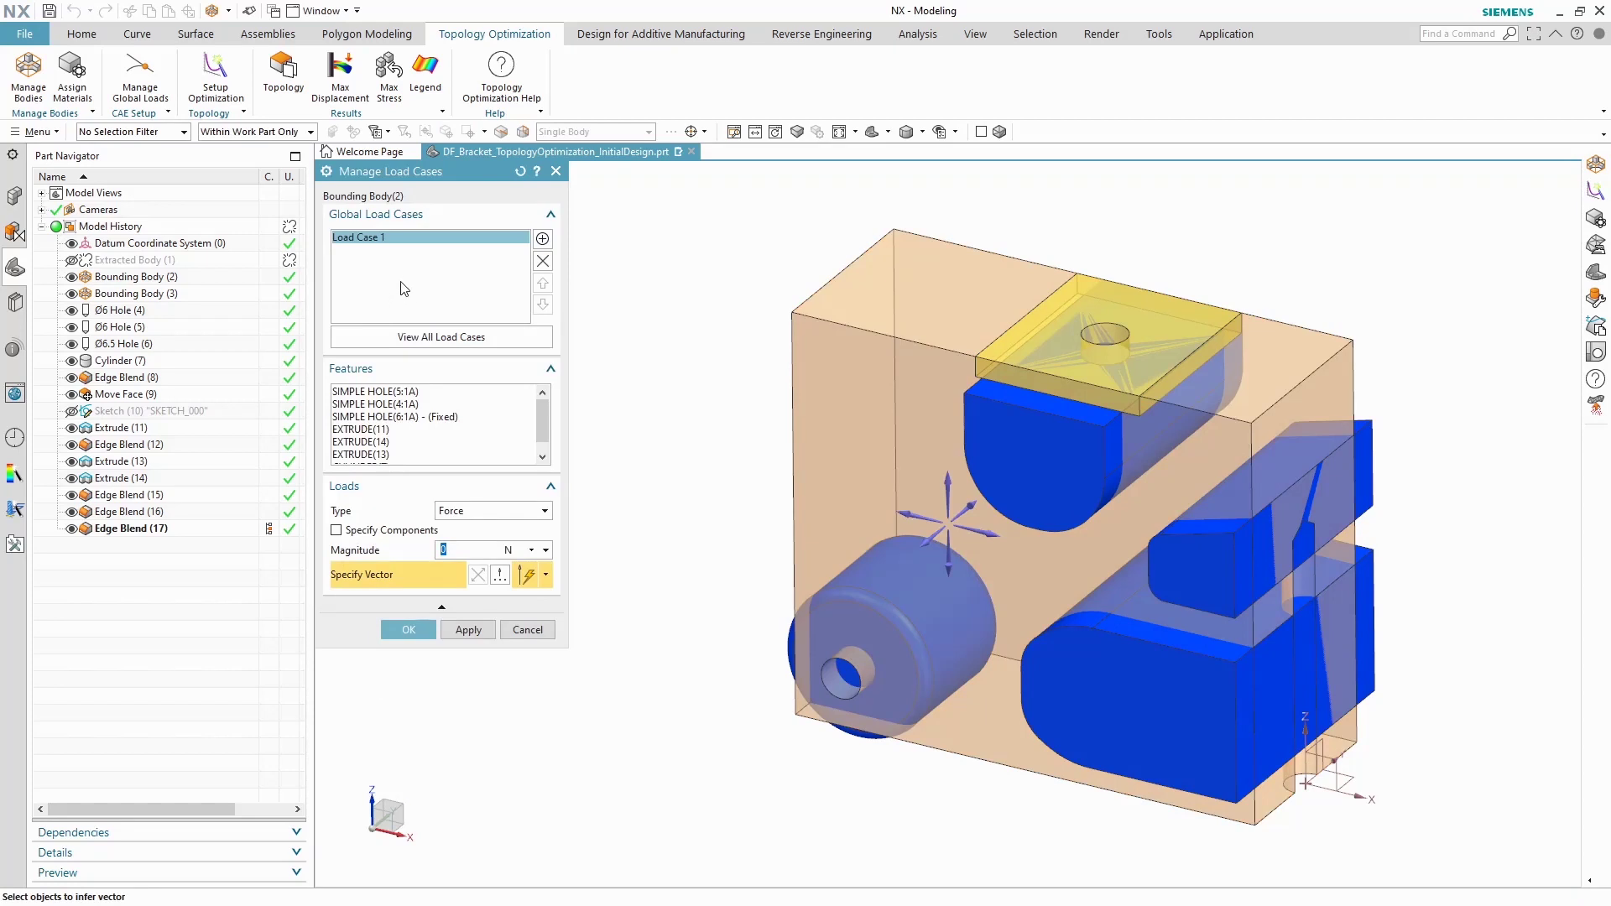
pyautogui.scroll(3, 1319, 633)
pyautogui.scroll(-4, 1319, 633)
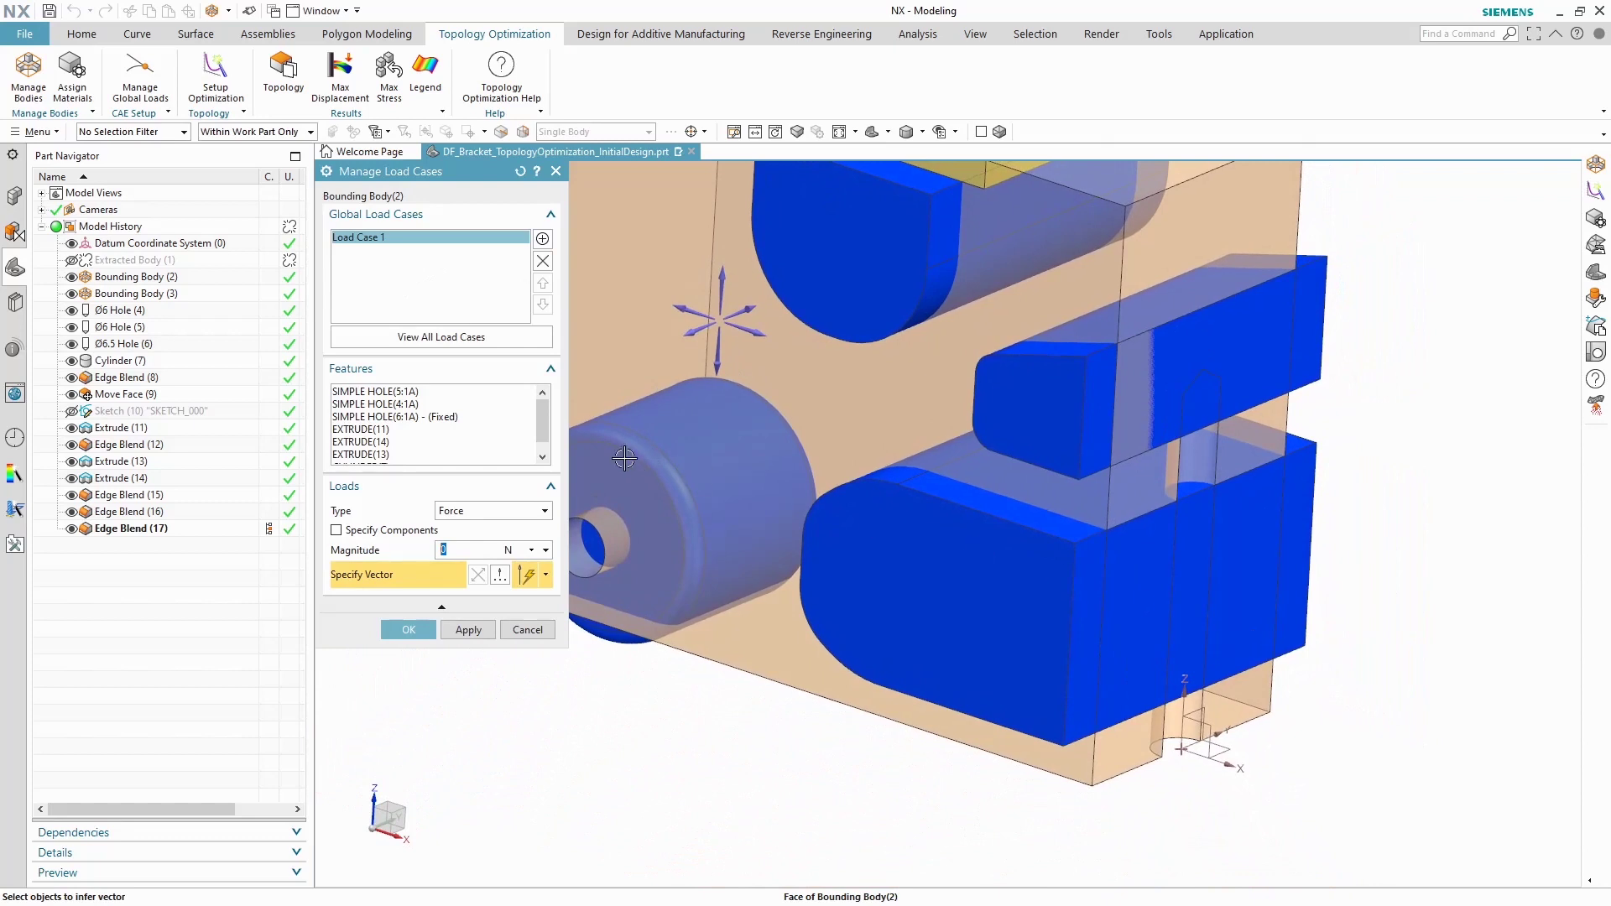
pyautogui.click(395, 391)
pyautogui.click(395, 404)
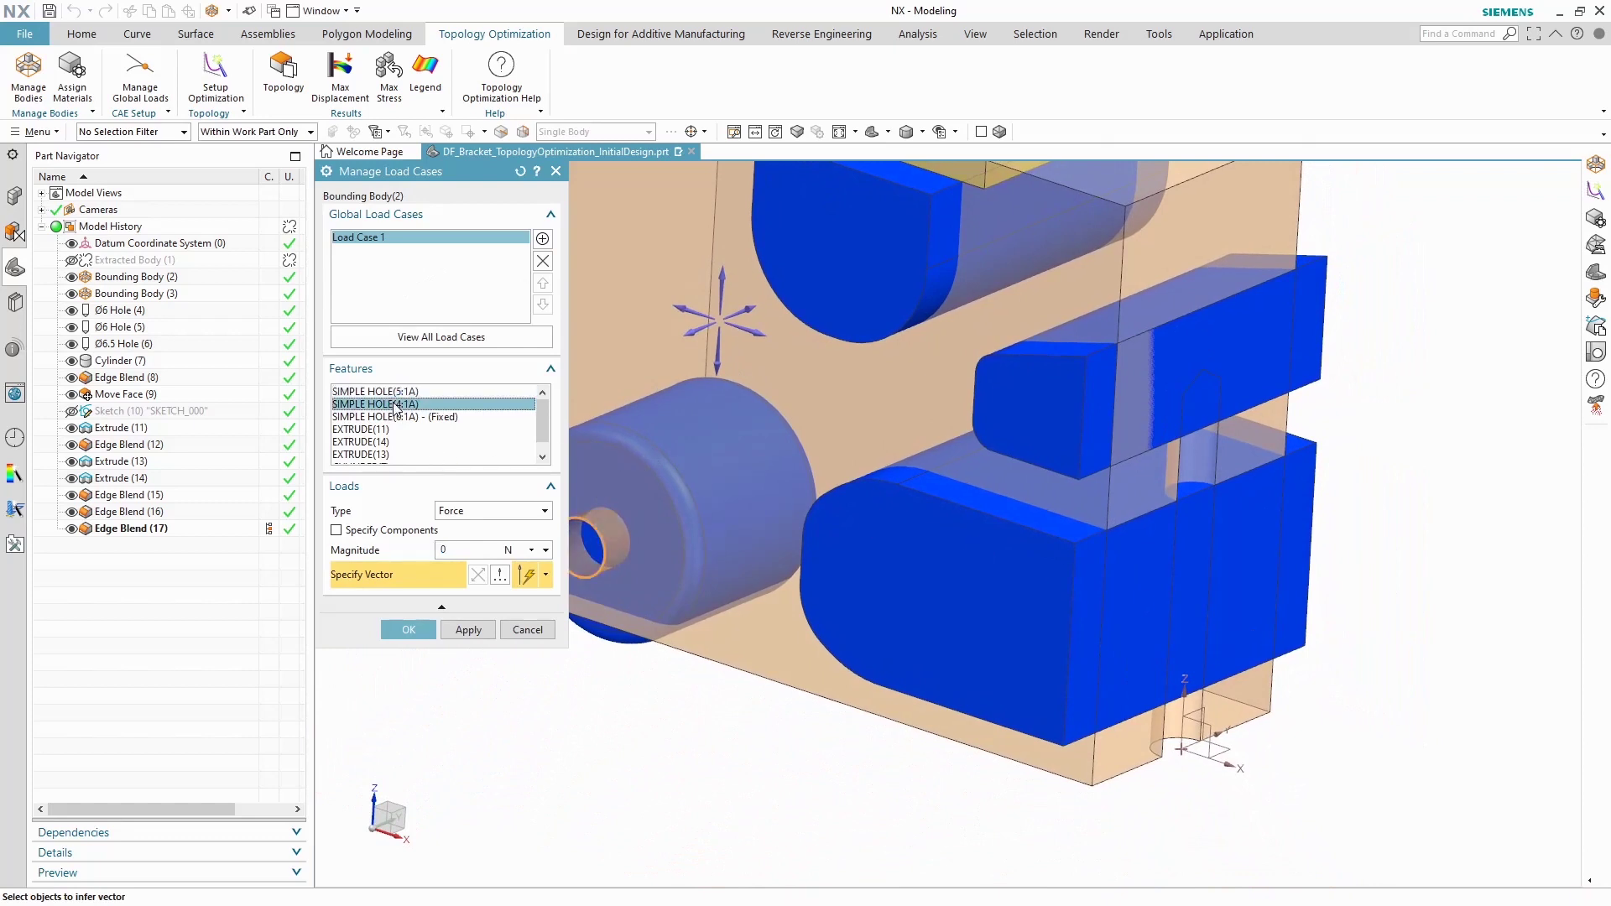
pyautogui.click(468, 550)
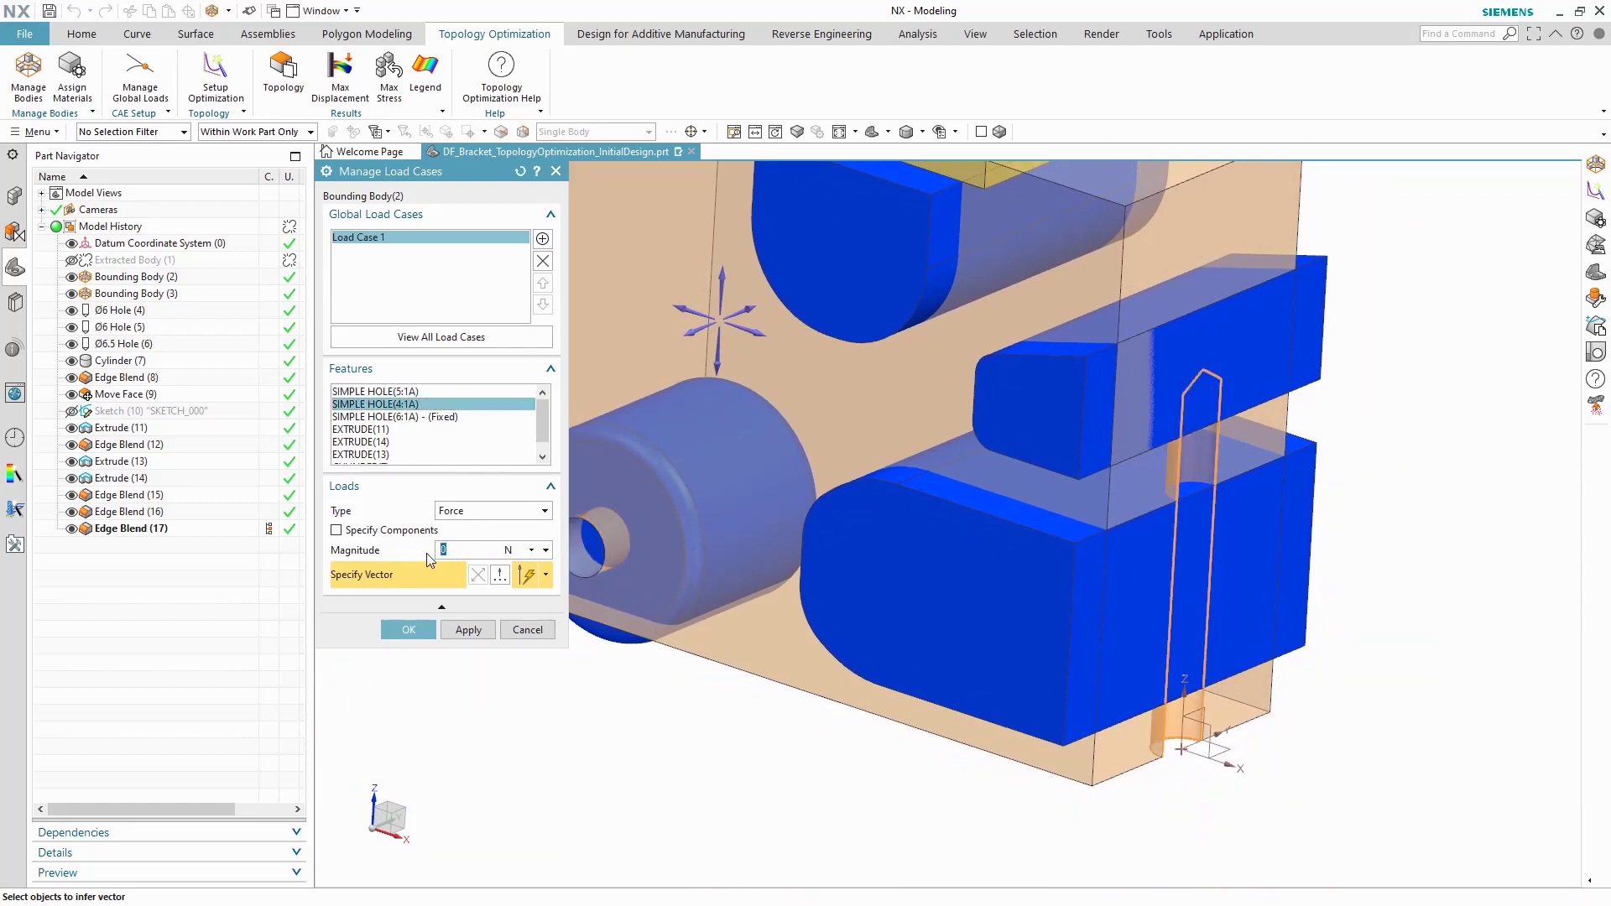
pyautogui.hotkey('ctrl', 'a')
pyautogui.click(710, 371)
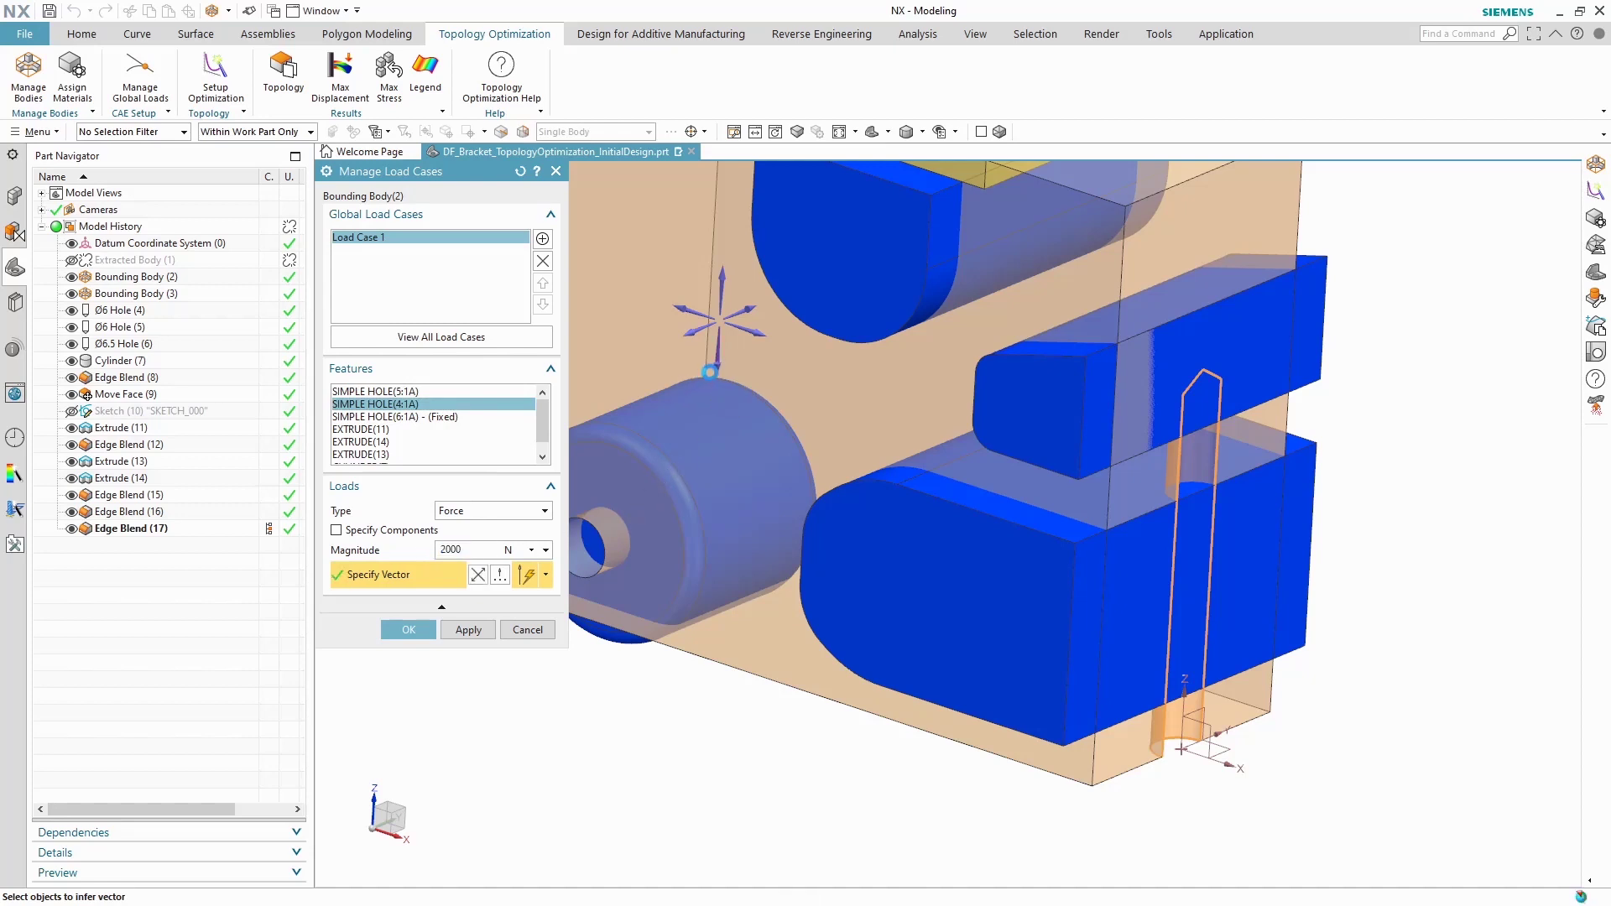
pyautogui.click(467, 630)
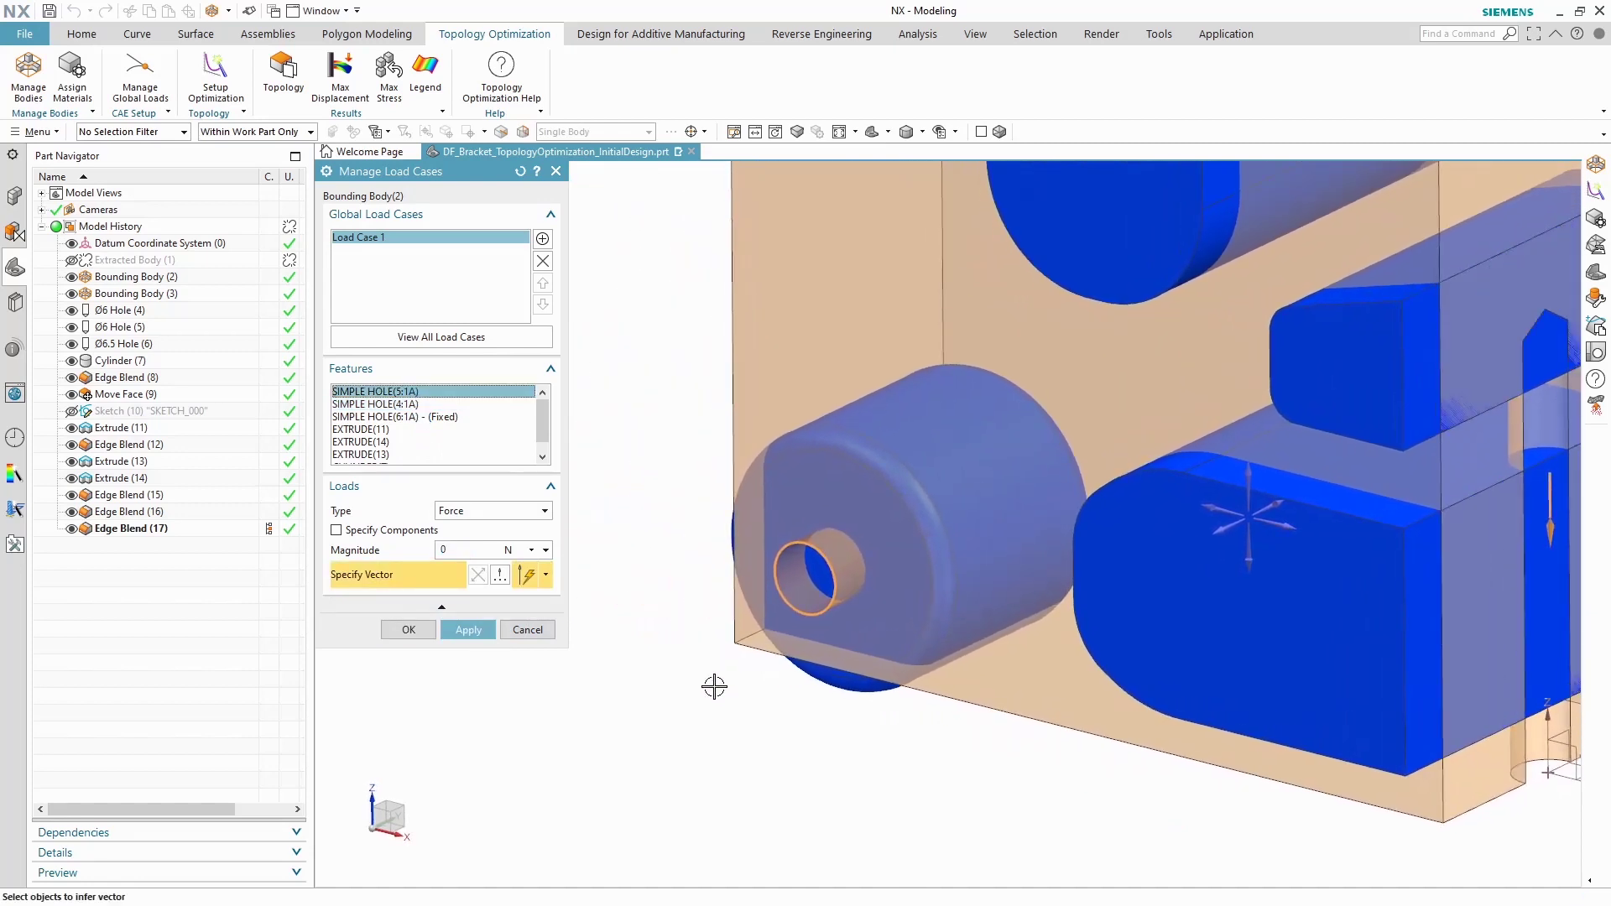
# Step: Apply a component force of Fx -6000 N, Fy 0, Fz -2000 N to SIMPLE HOLE(5:1A)
pyautogui.click(354, 532)
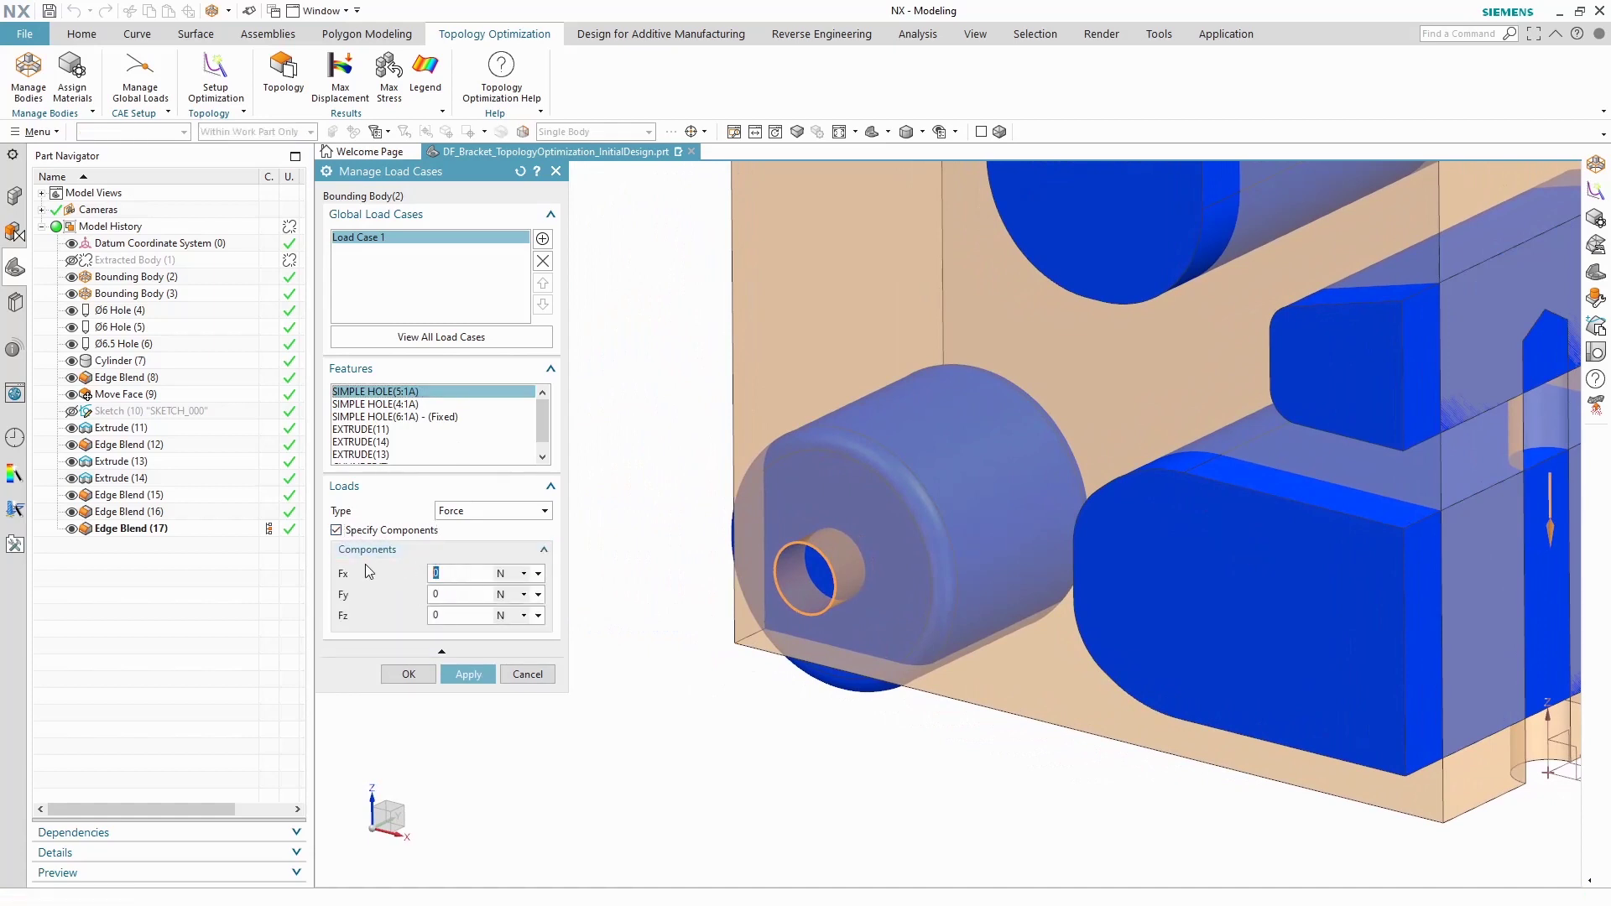
pyautogui.write('-6000')
pyautogui.press('Return')
pyautogui.click(449, 617)
pyautogui.press('BackSpace')
pyautogui.write('-2000')
pyautogui.press('Return')
pyautogui.click(460, 574)
pyautogui.moveTo(824, 781); pyautogui.dragTo(638, 697, button='middle')
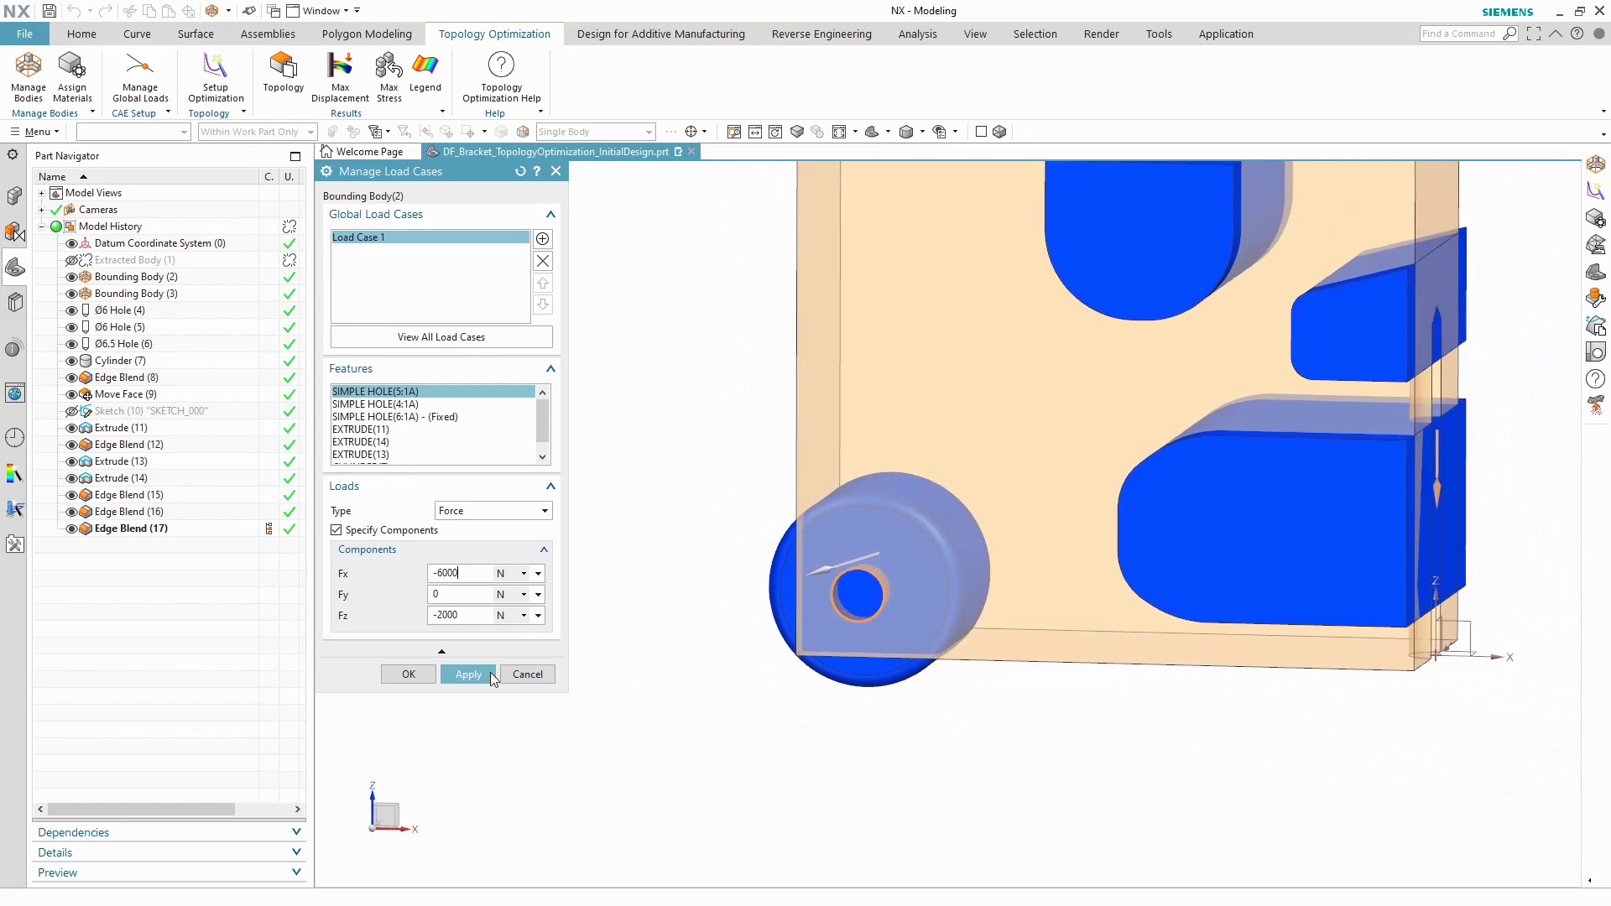
pyautogui.click(468, 674)
pyautogui.moveTo(654, 516); pyautogui.dragTo(588, 437, button='middle')
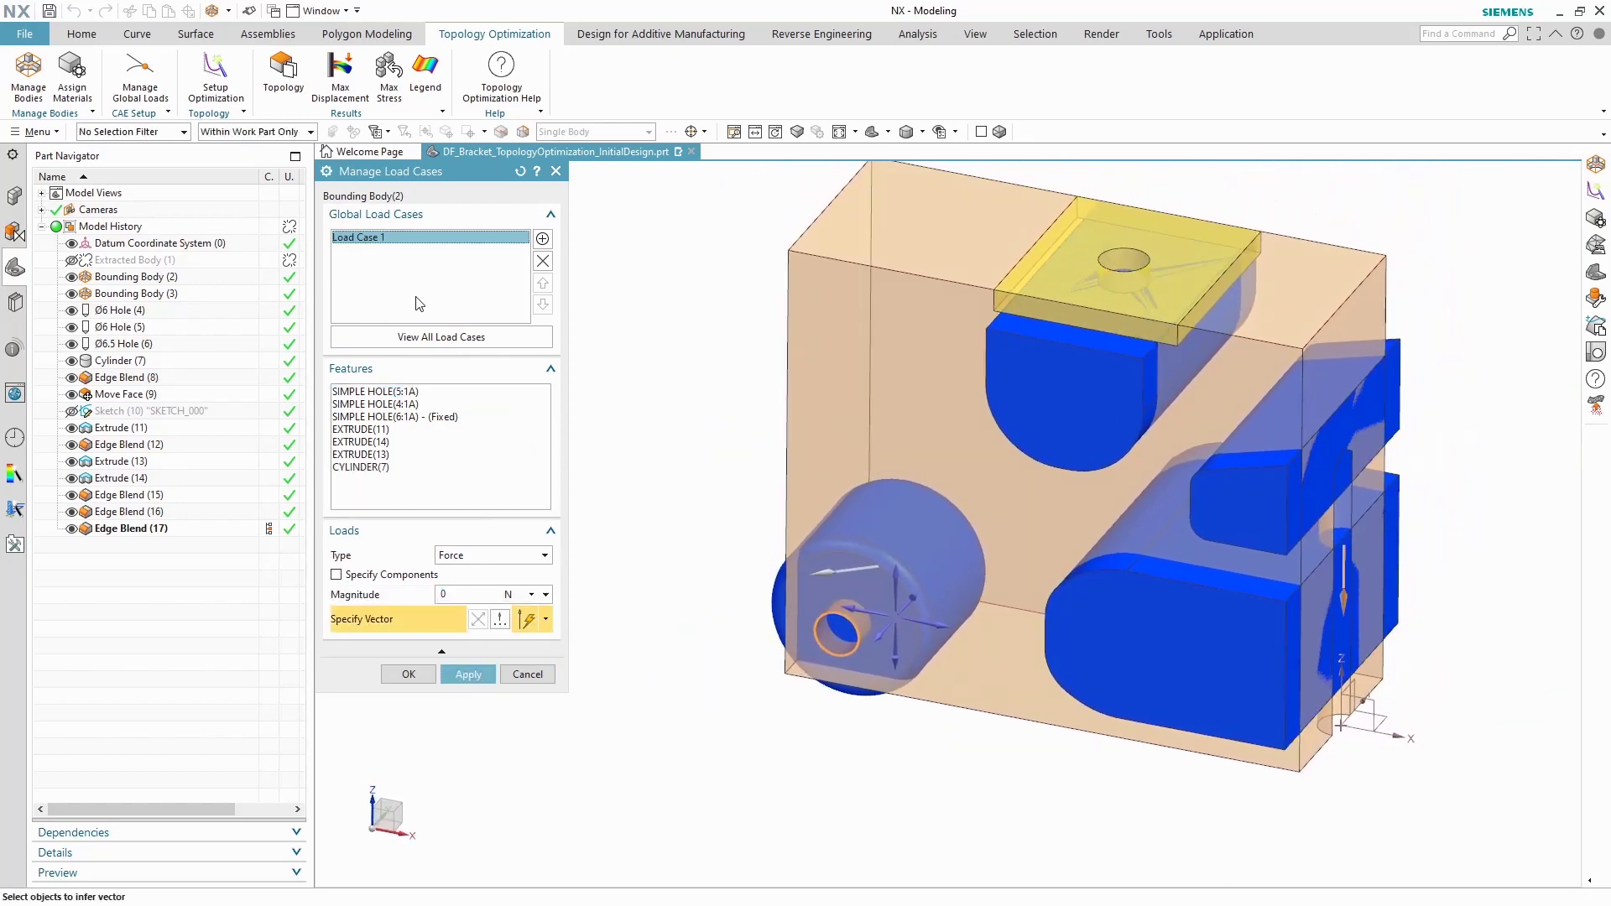
# Step: Create Load Case 2 and apply a 2000 N force to the SIMPLE HOLE(4:1A) slot
pyautogui.click(543, 240)
pyautogui.click(367, 242)
pyautogui.click(367, 250)
pyautogui.click(405, 406)
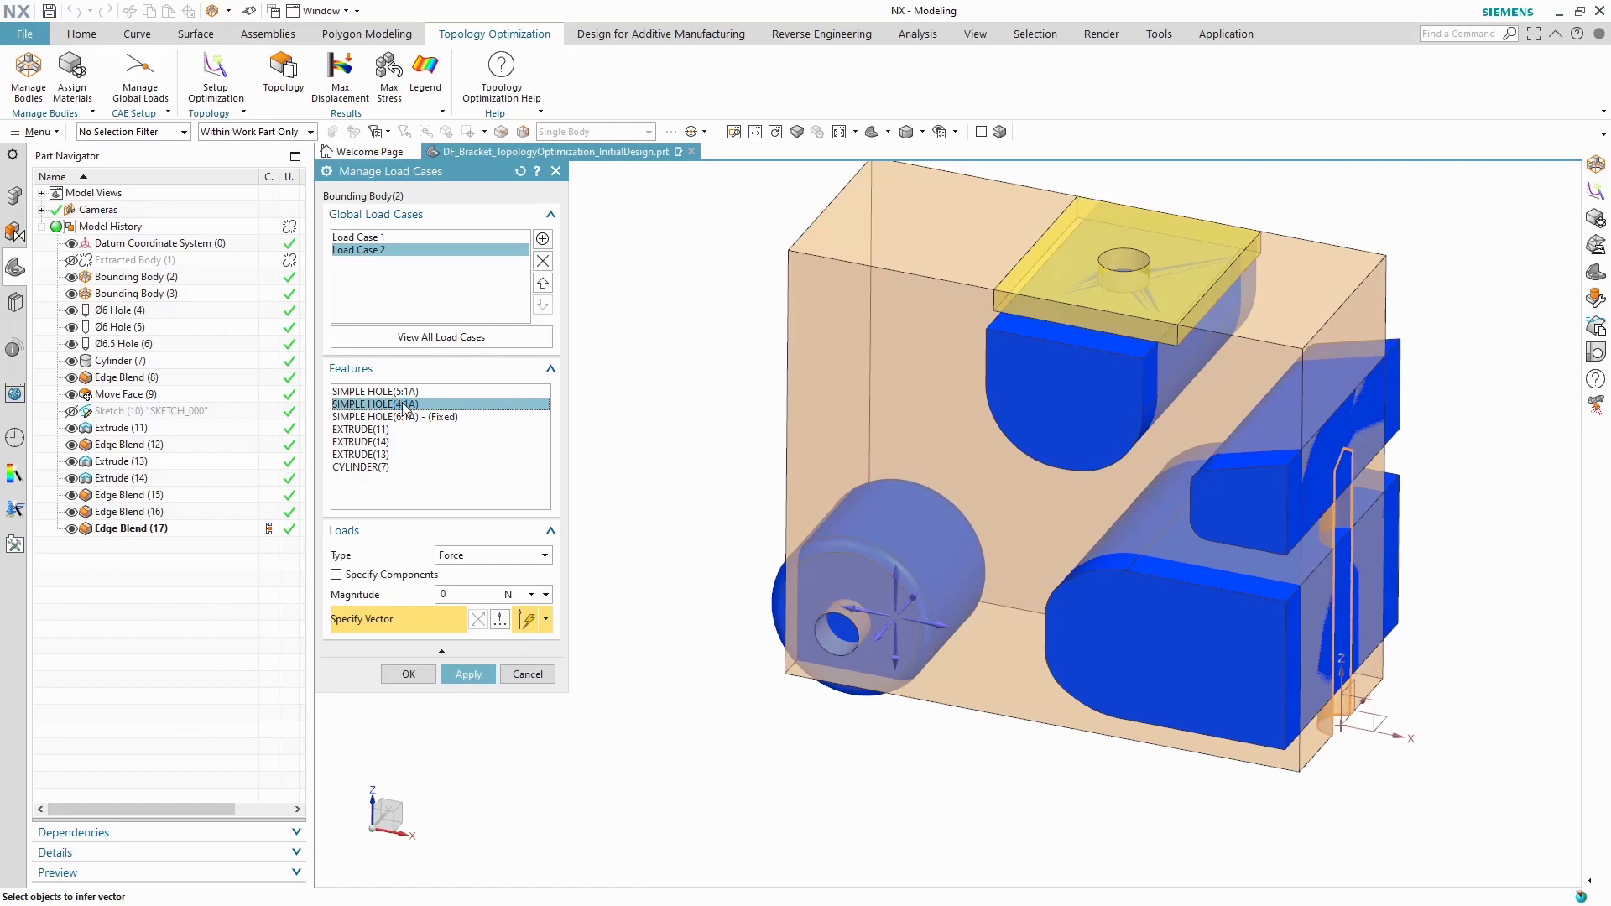
pyautogui.moveTo(1340, 761); pyautogui.dragTo(1328, 773, button='middle')
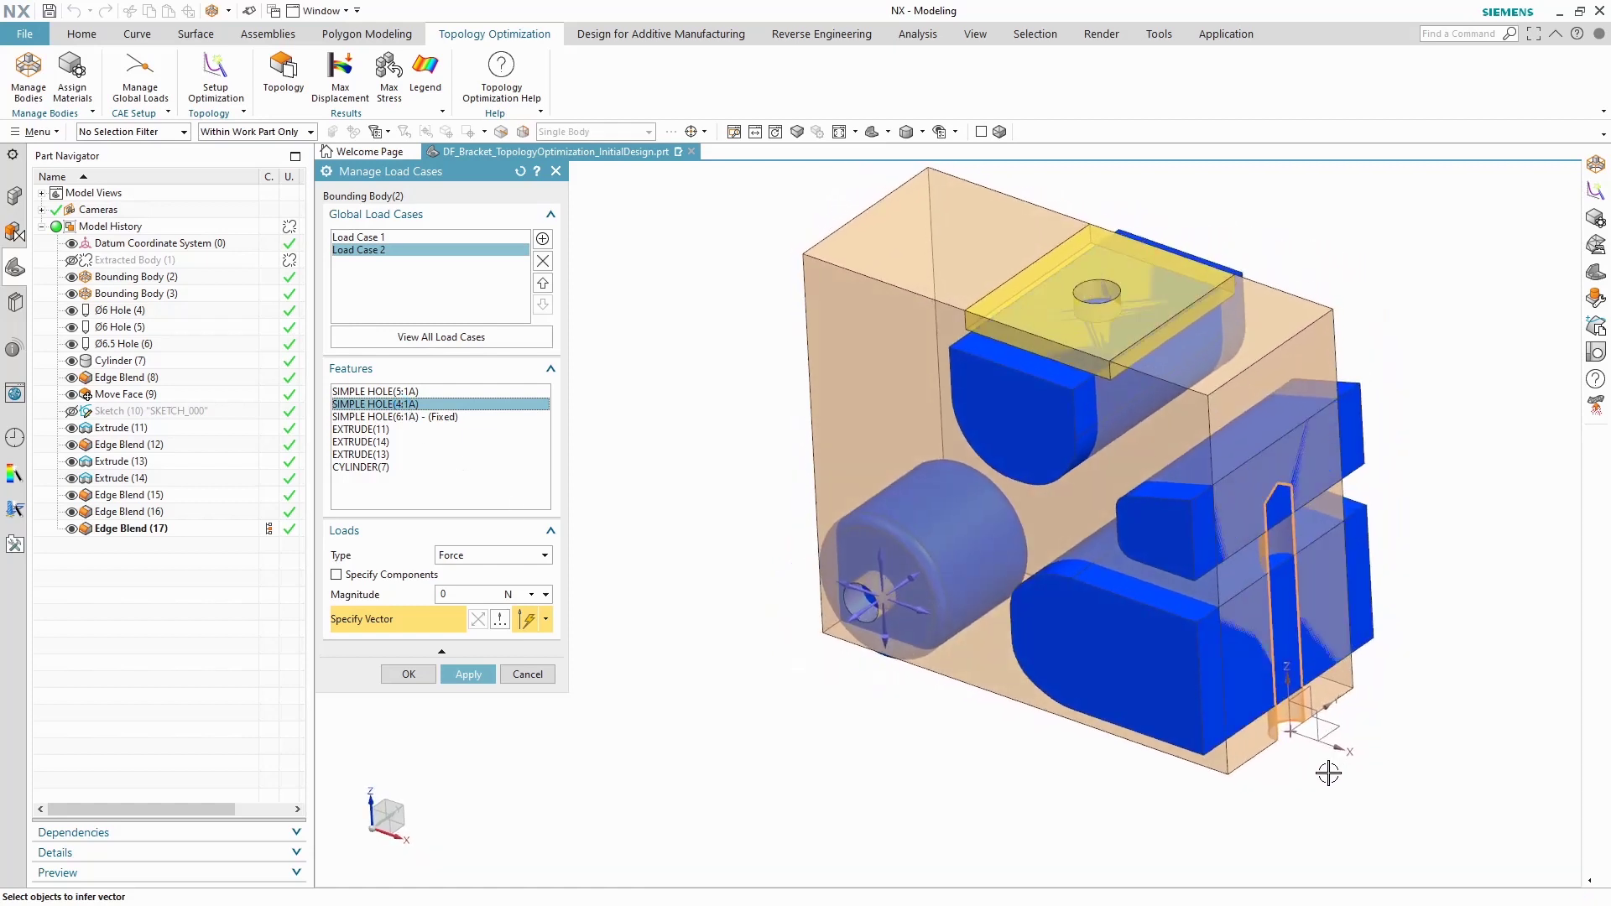
pyautogui.click(443, 594)
pyautogui.write('2000')
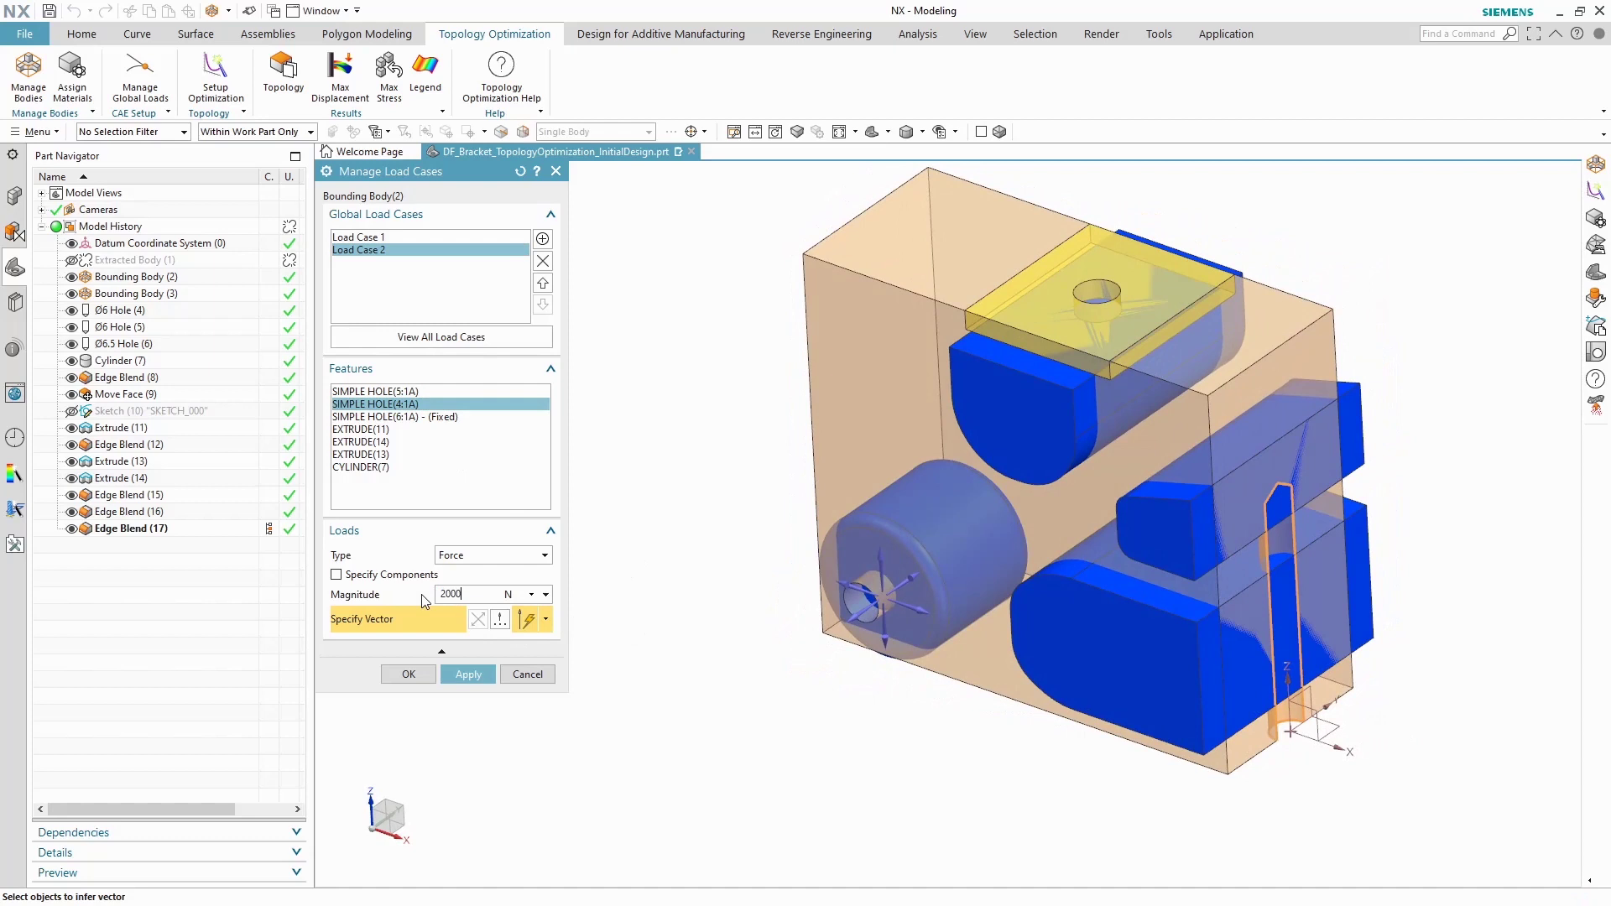
pyautogui.press('Return')
pyautogui.click(913, 584)
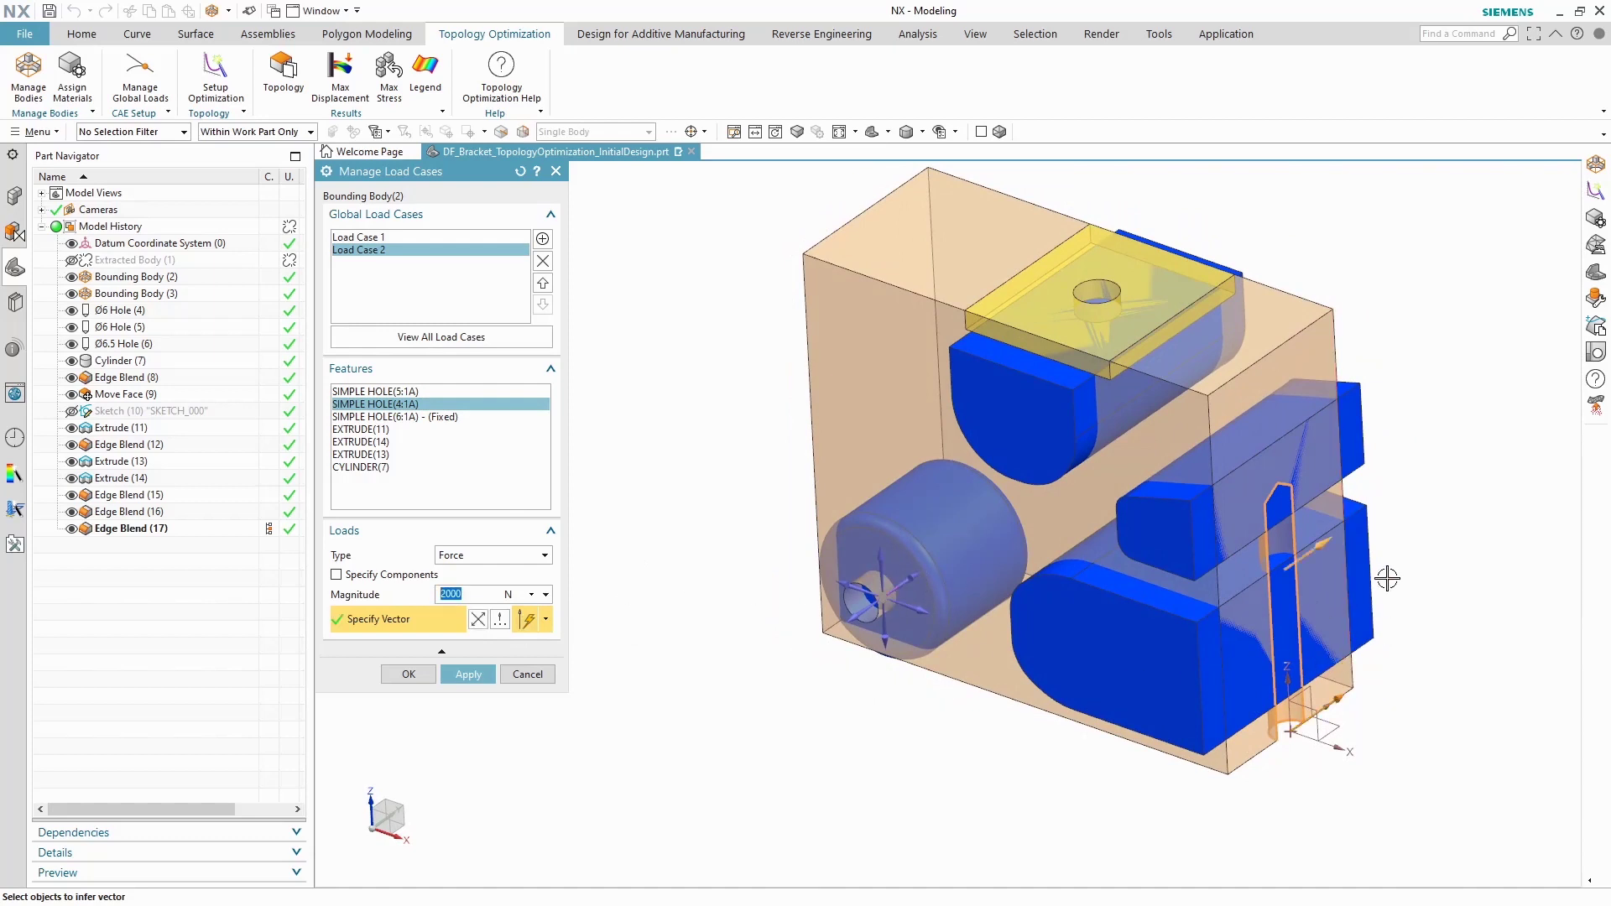
pyautogui.keyDown('shift'); pyautogui.moveTo(1272, 758); pyautogui.dragTo(1235, 758, button='middle'); pyautogui.keyUp('shift')
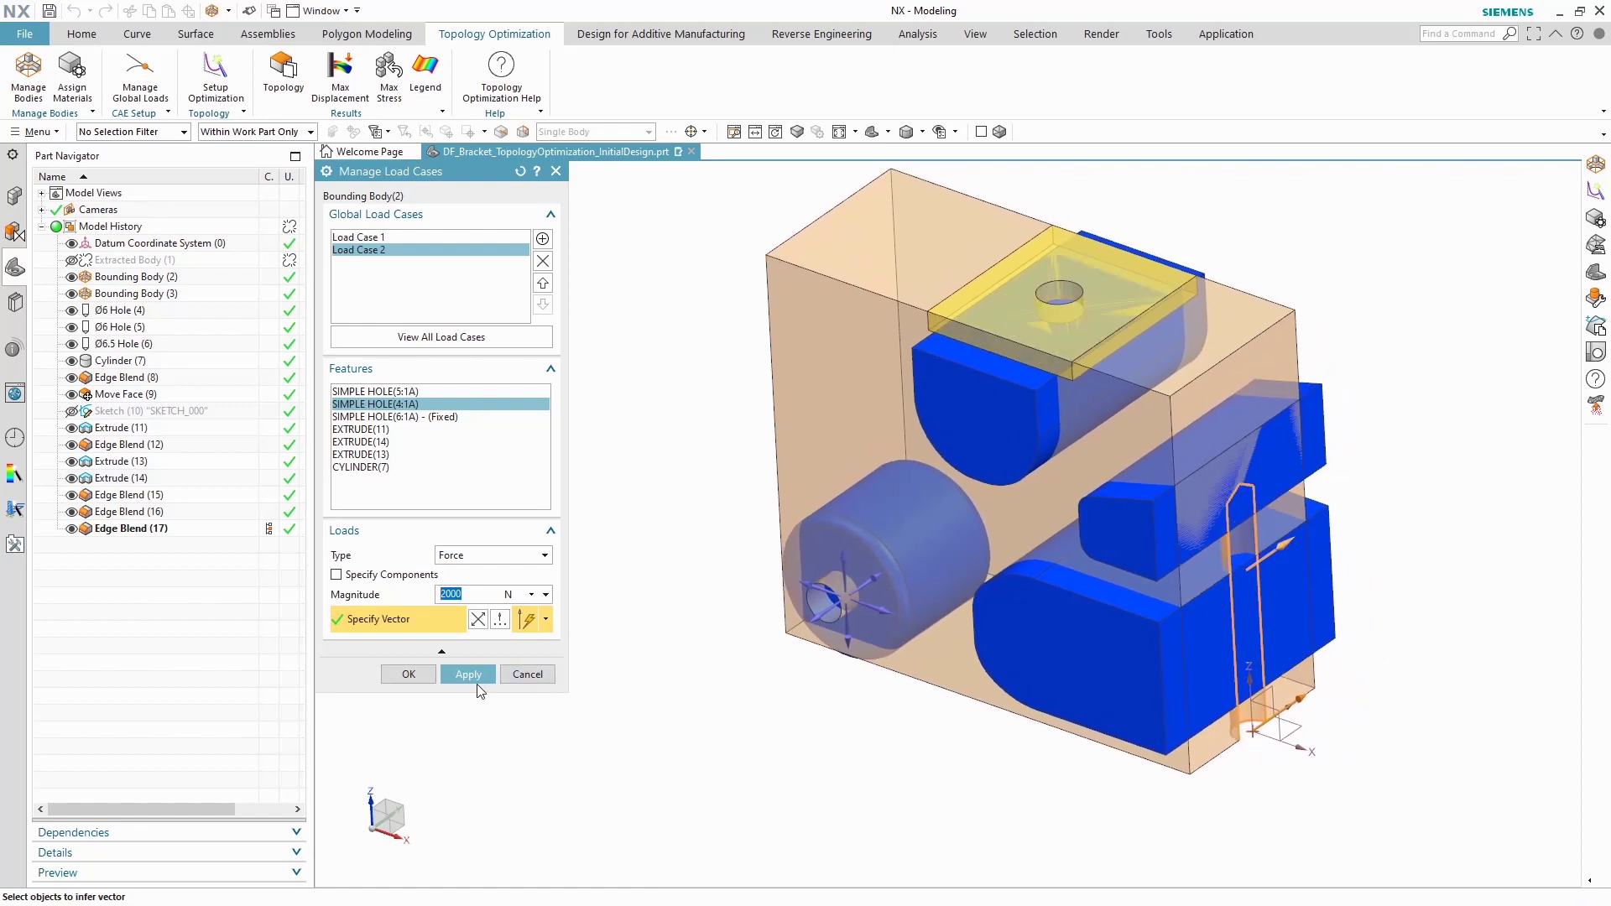
pyautogui.click(468, 674)
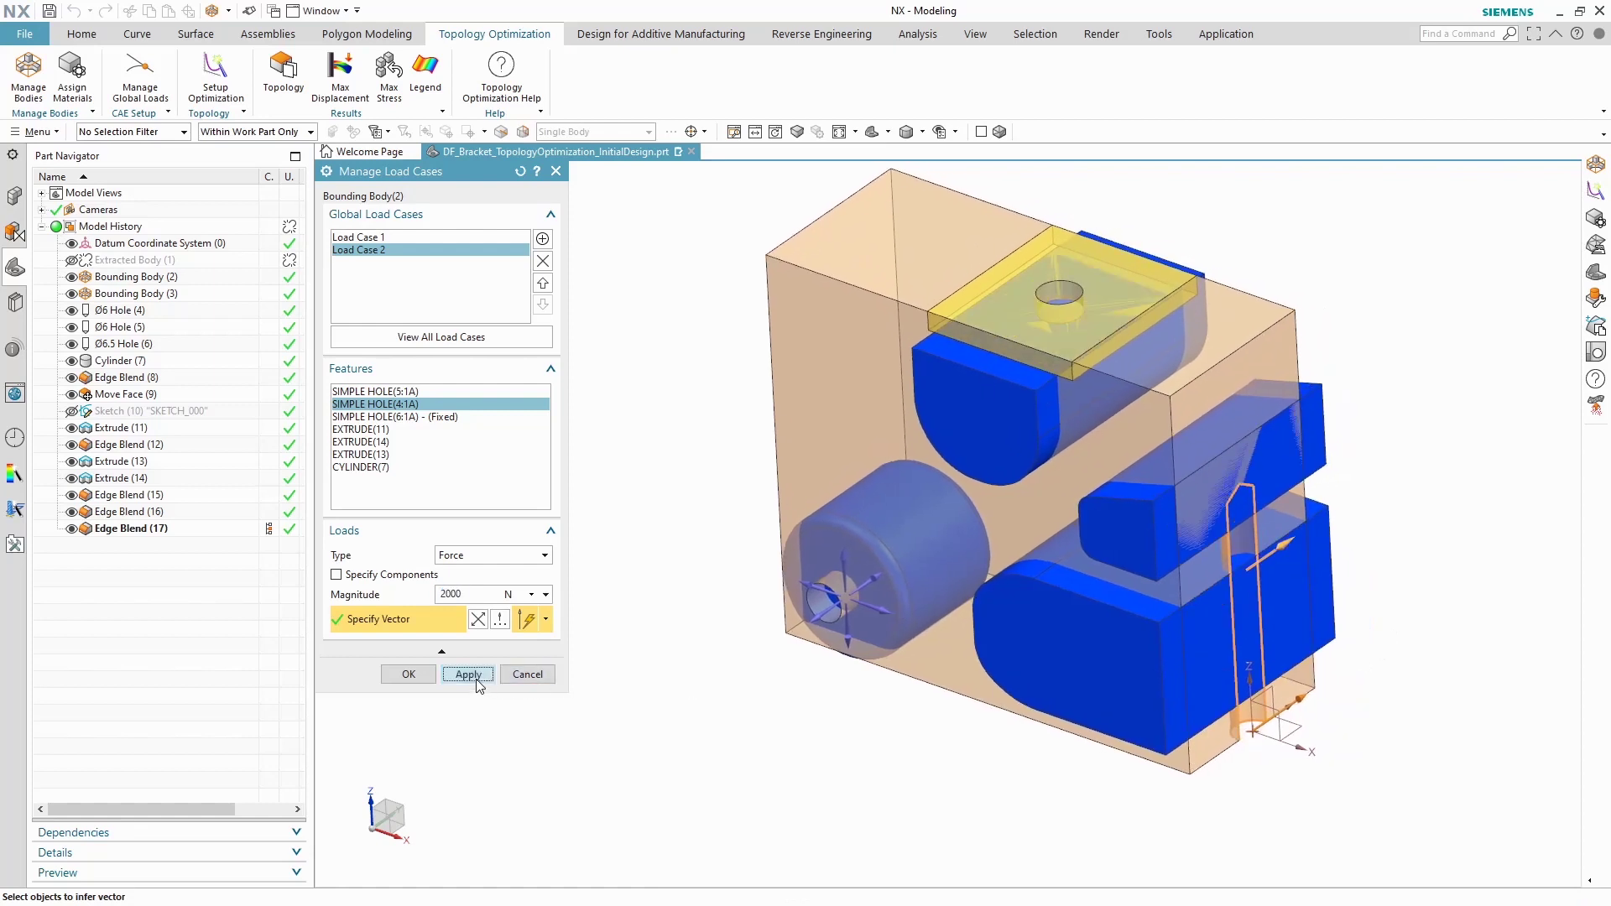
# Step: Apply a 1500 N force to SIMPLE HOLE(5:1A) in Load Case 2 and close the body setup
pyautogui.click(408, 394)
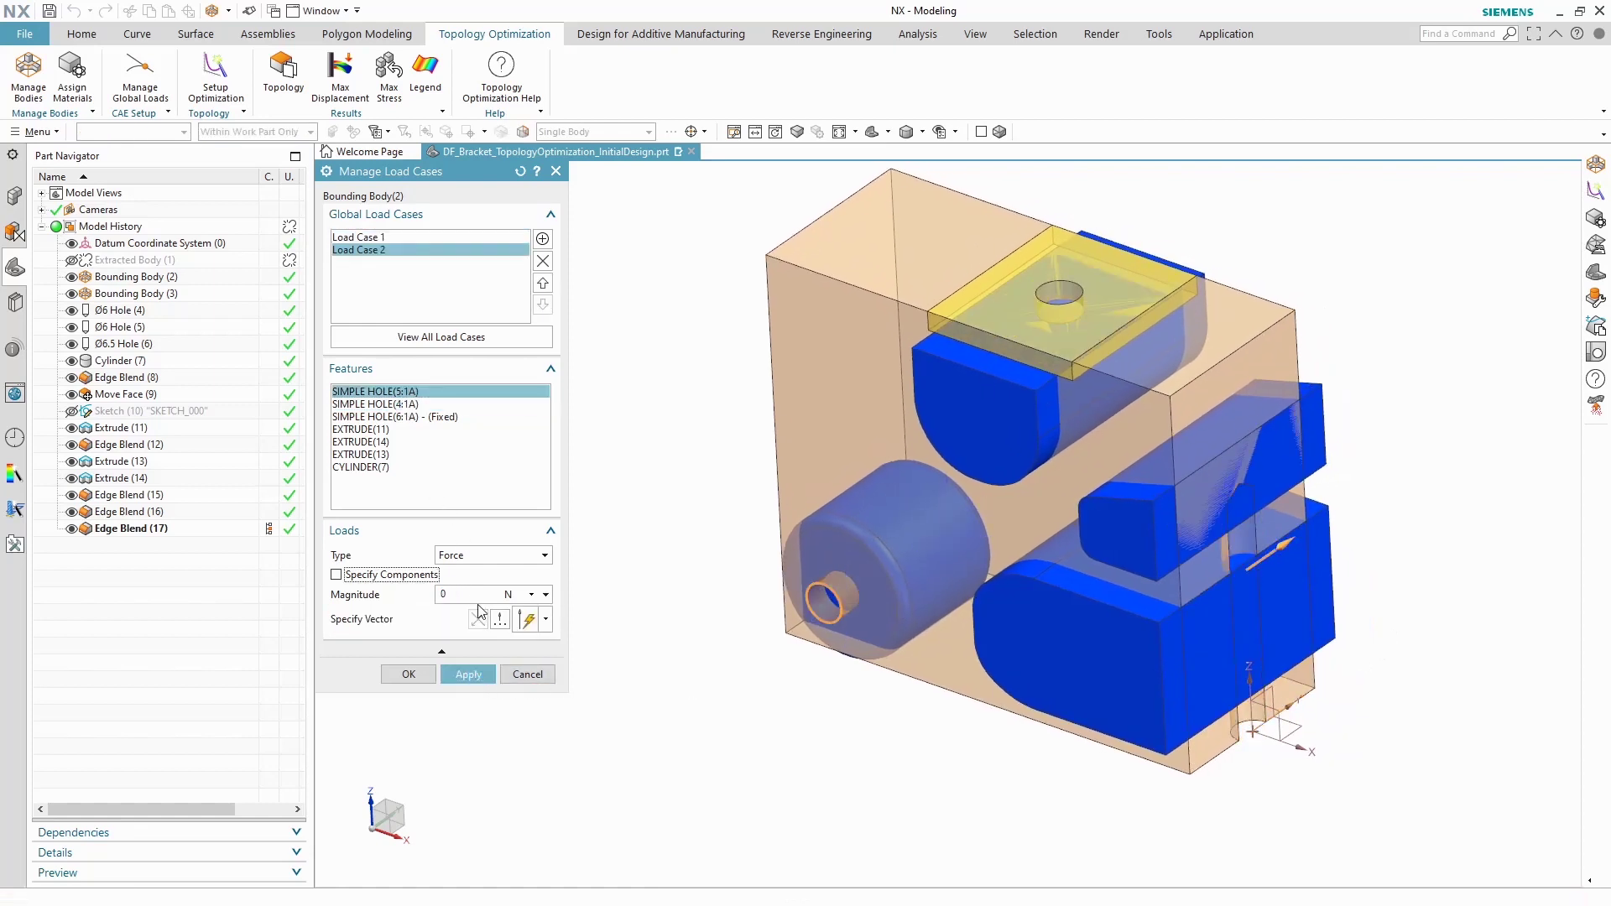
pyautogui.press('Tab')
pyautogui.write('1500')
pyautogui.press('Return')
pyautogui.click(394, 618)
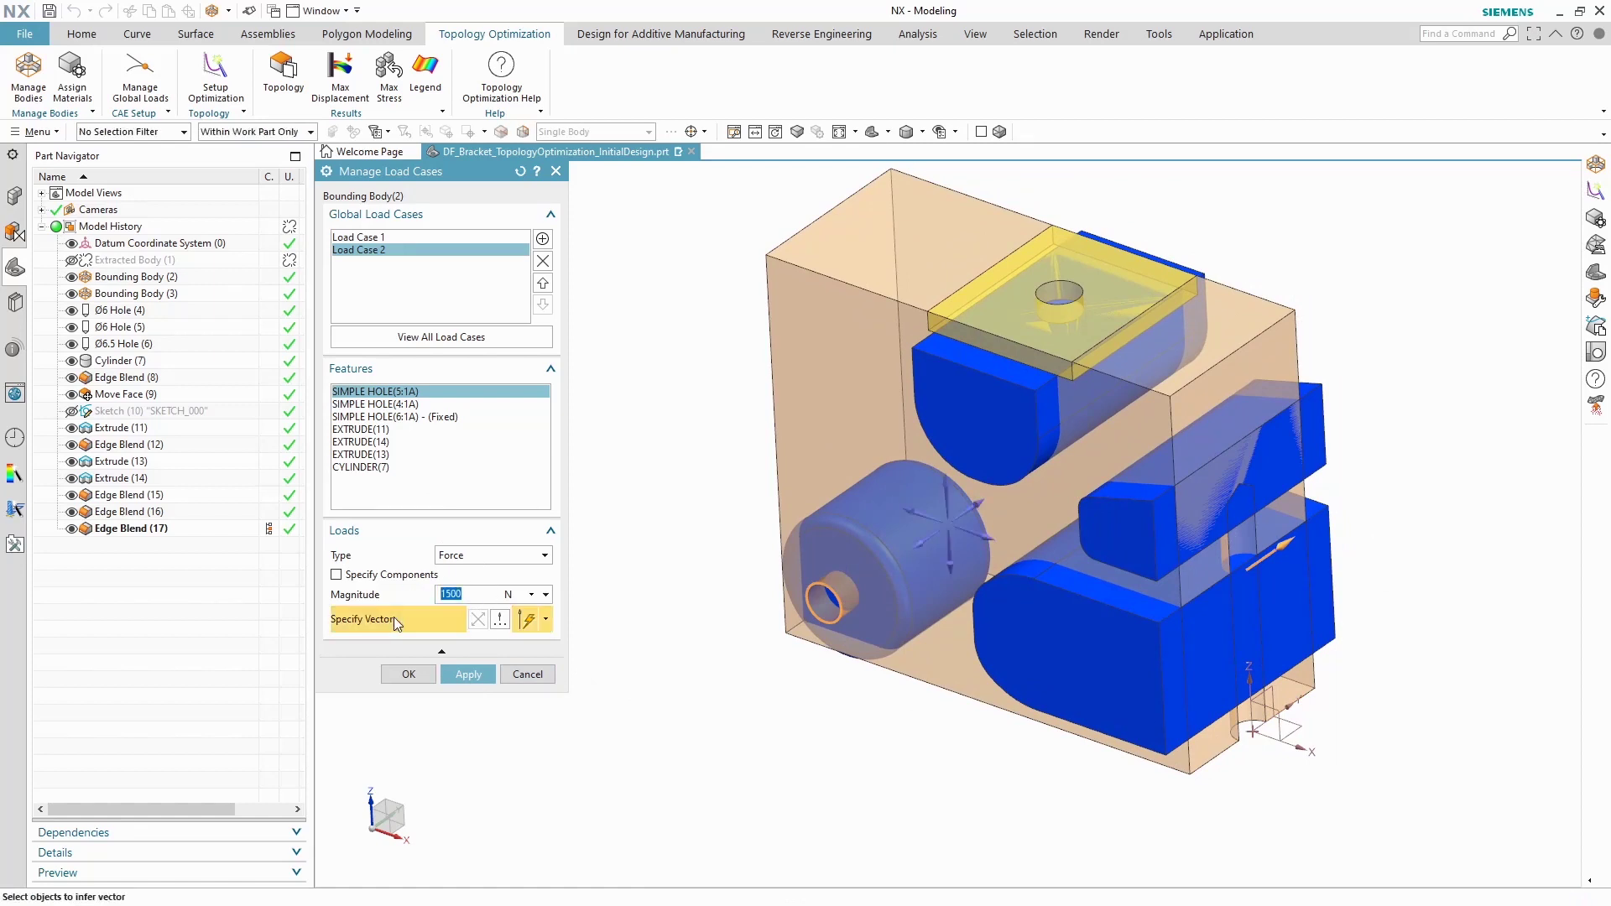
pyautogui.click(455, 674)
pyautogui.click(409, 674)
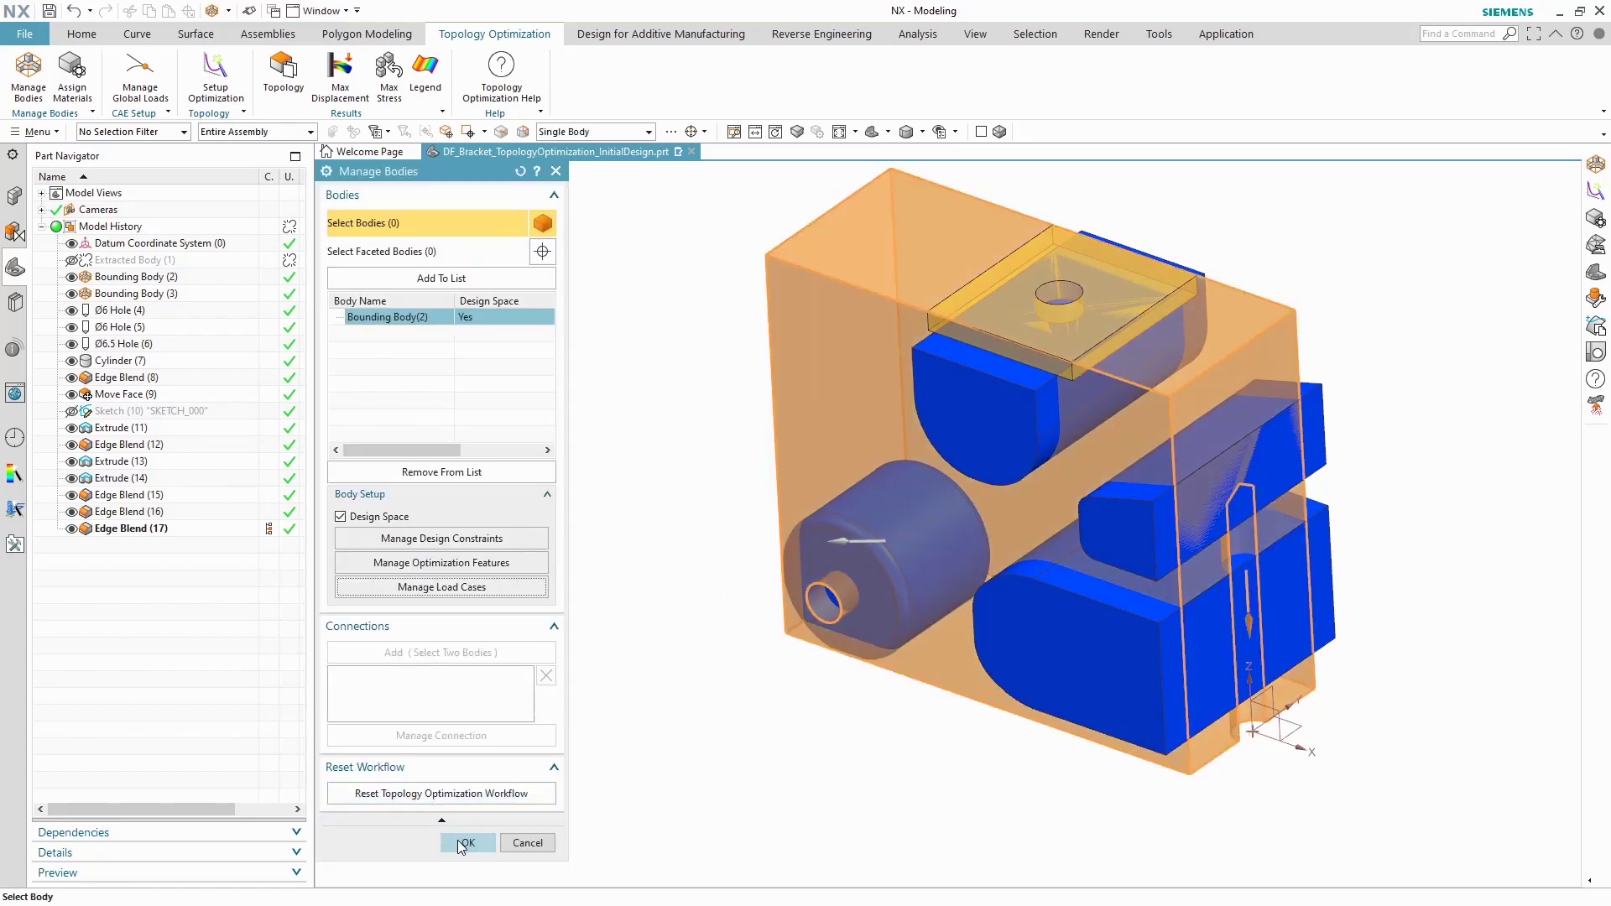
pyautogui.click(461, 844)
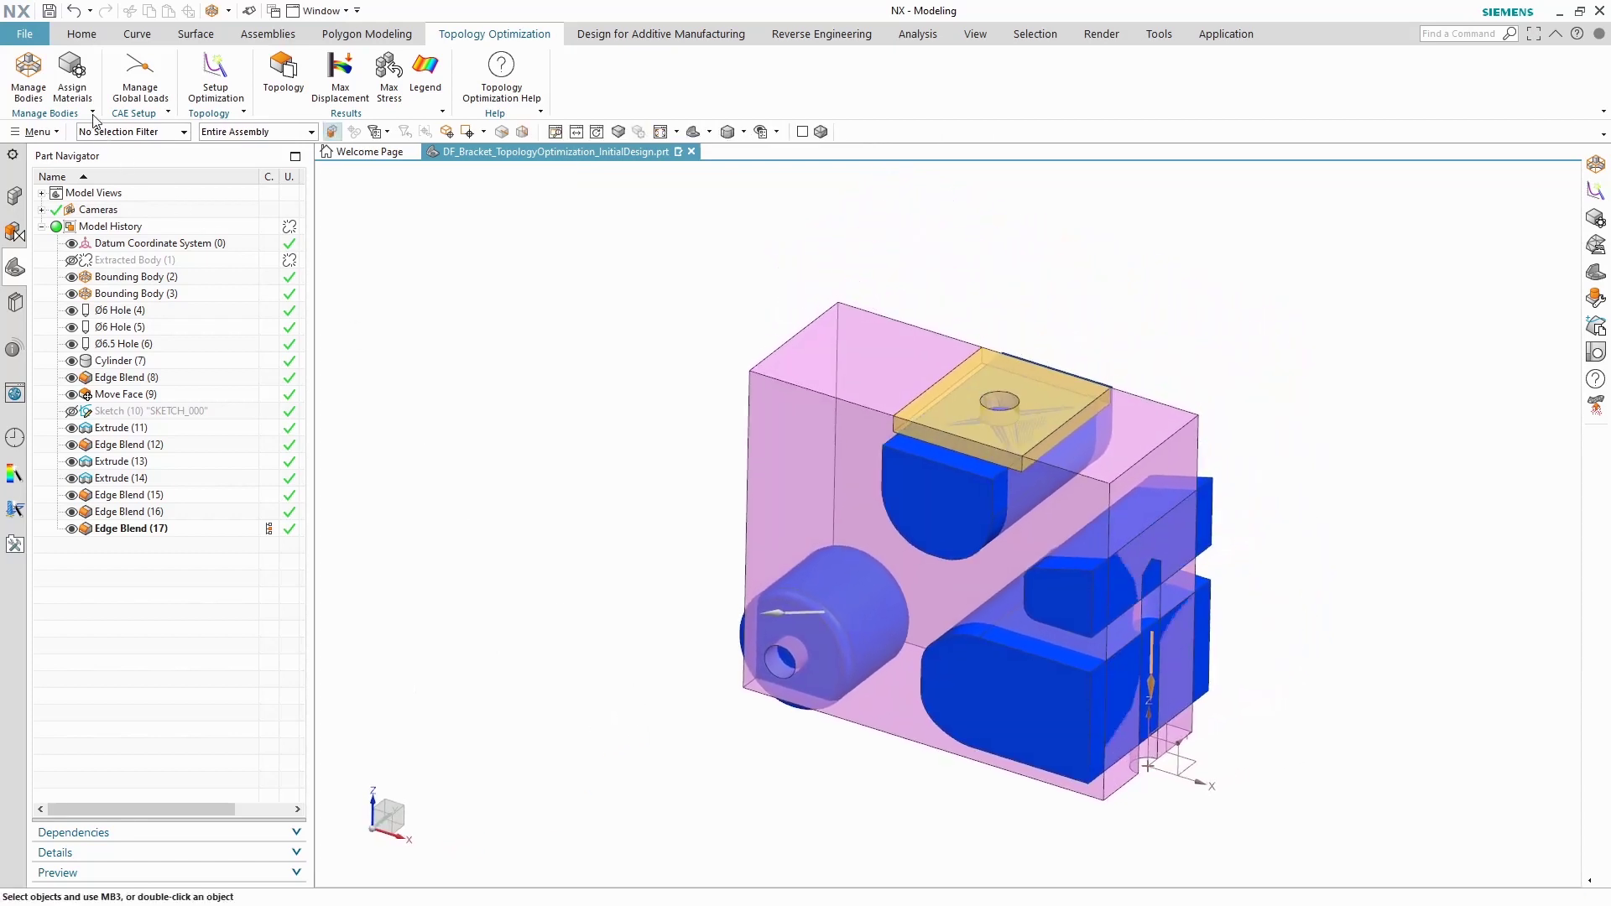
# Step: Assign the library material Aluminum_6061 to Bounding Body(2)
pyautogui.click(72, 74)
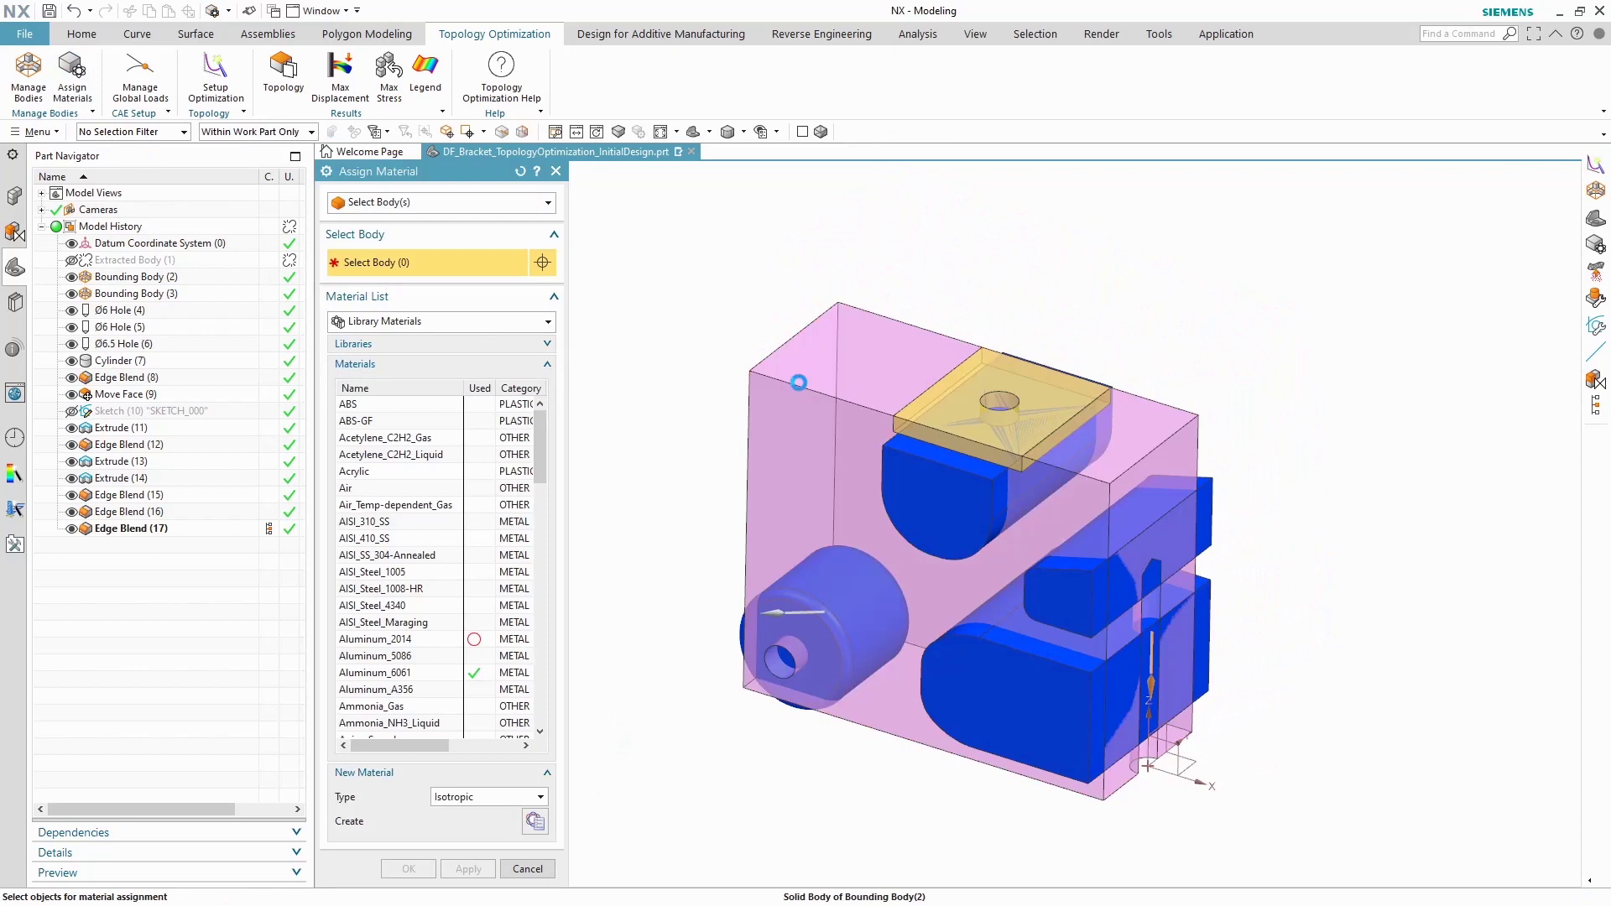
pyautogui.click(795, 372)
pyautogui.click(425, 675)
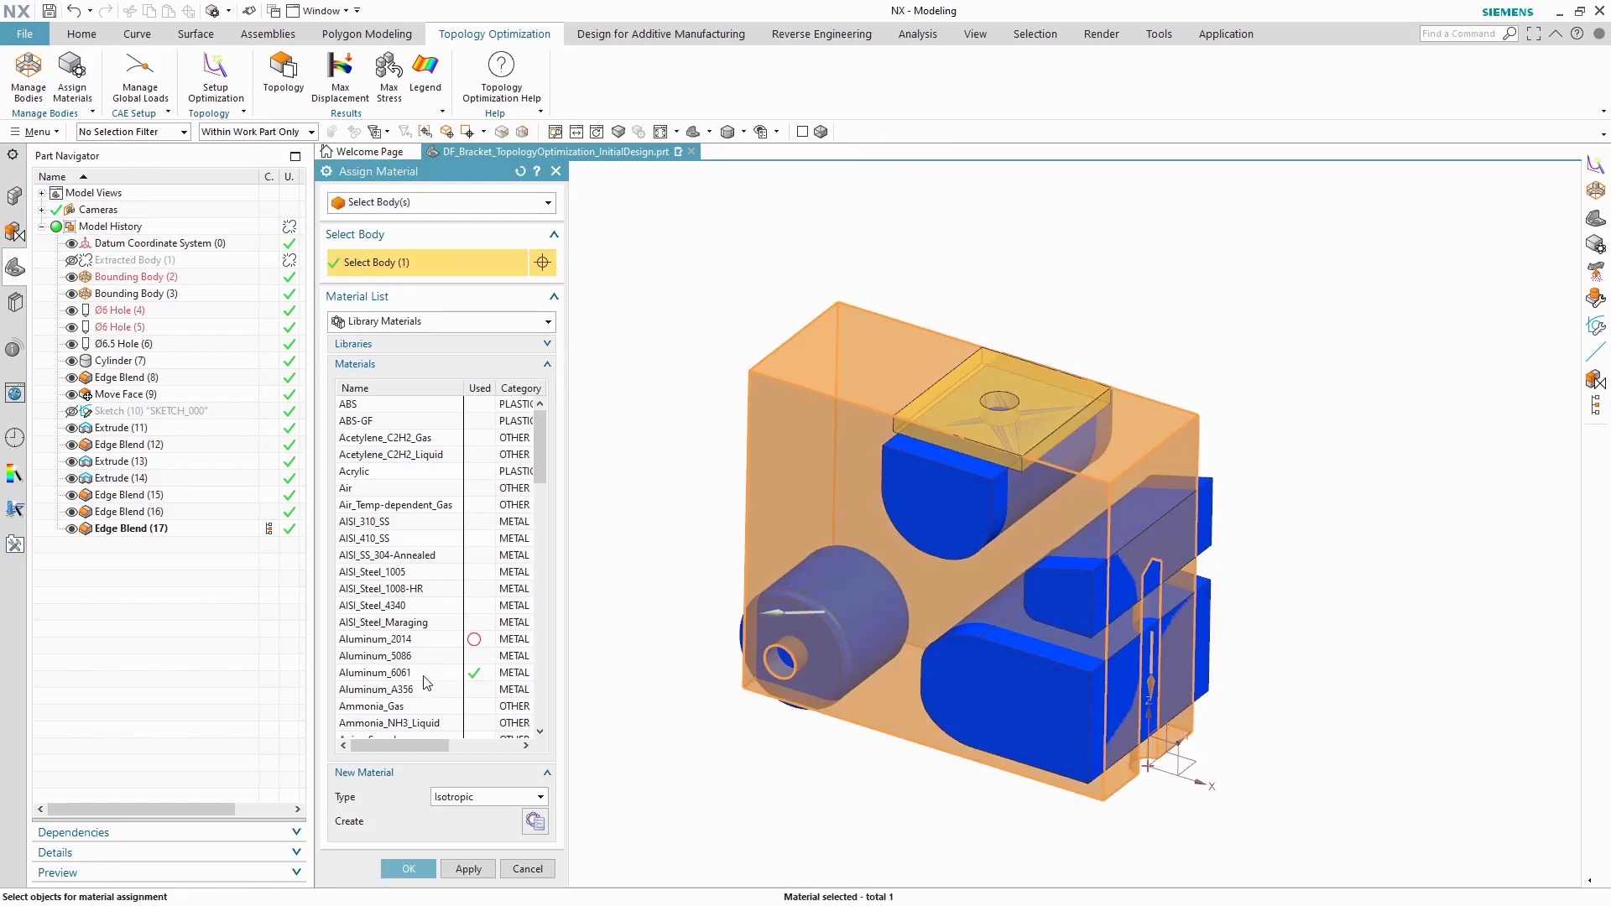
pyautogui.click(410, 870)
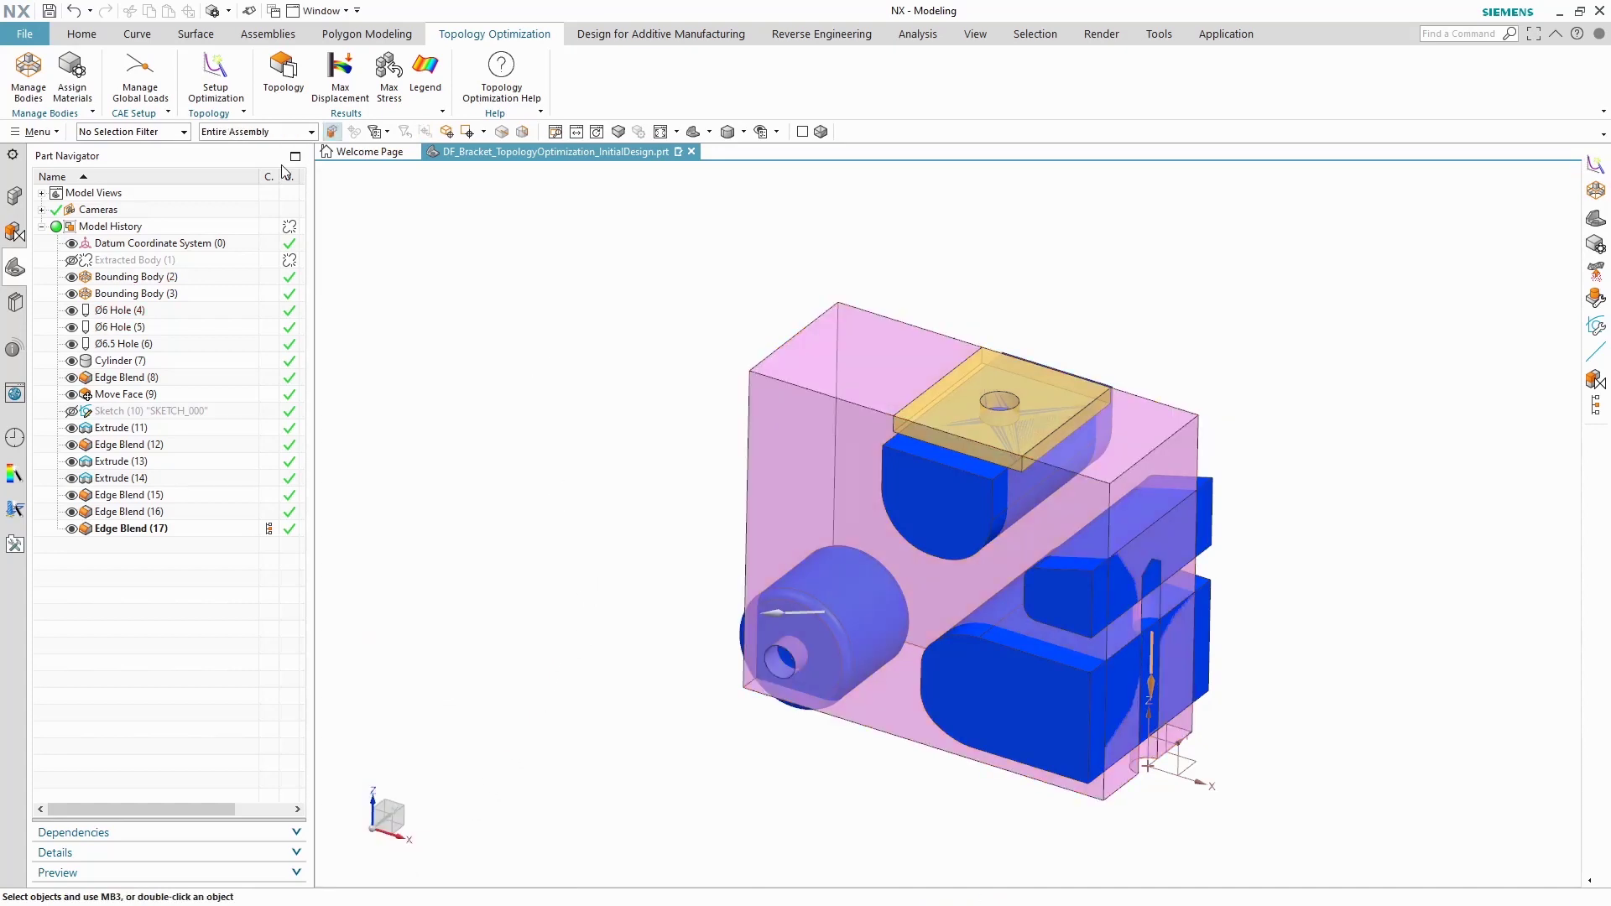
# Step: In Setup Optimization, keep Minimize strain energy subject to mass target (0.2379115512 kg target)
pyautogui.click(215, 74)
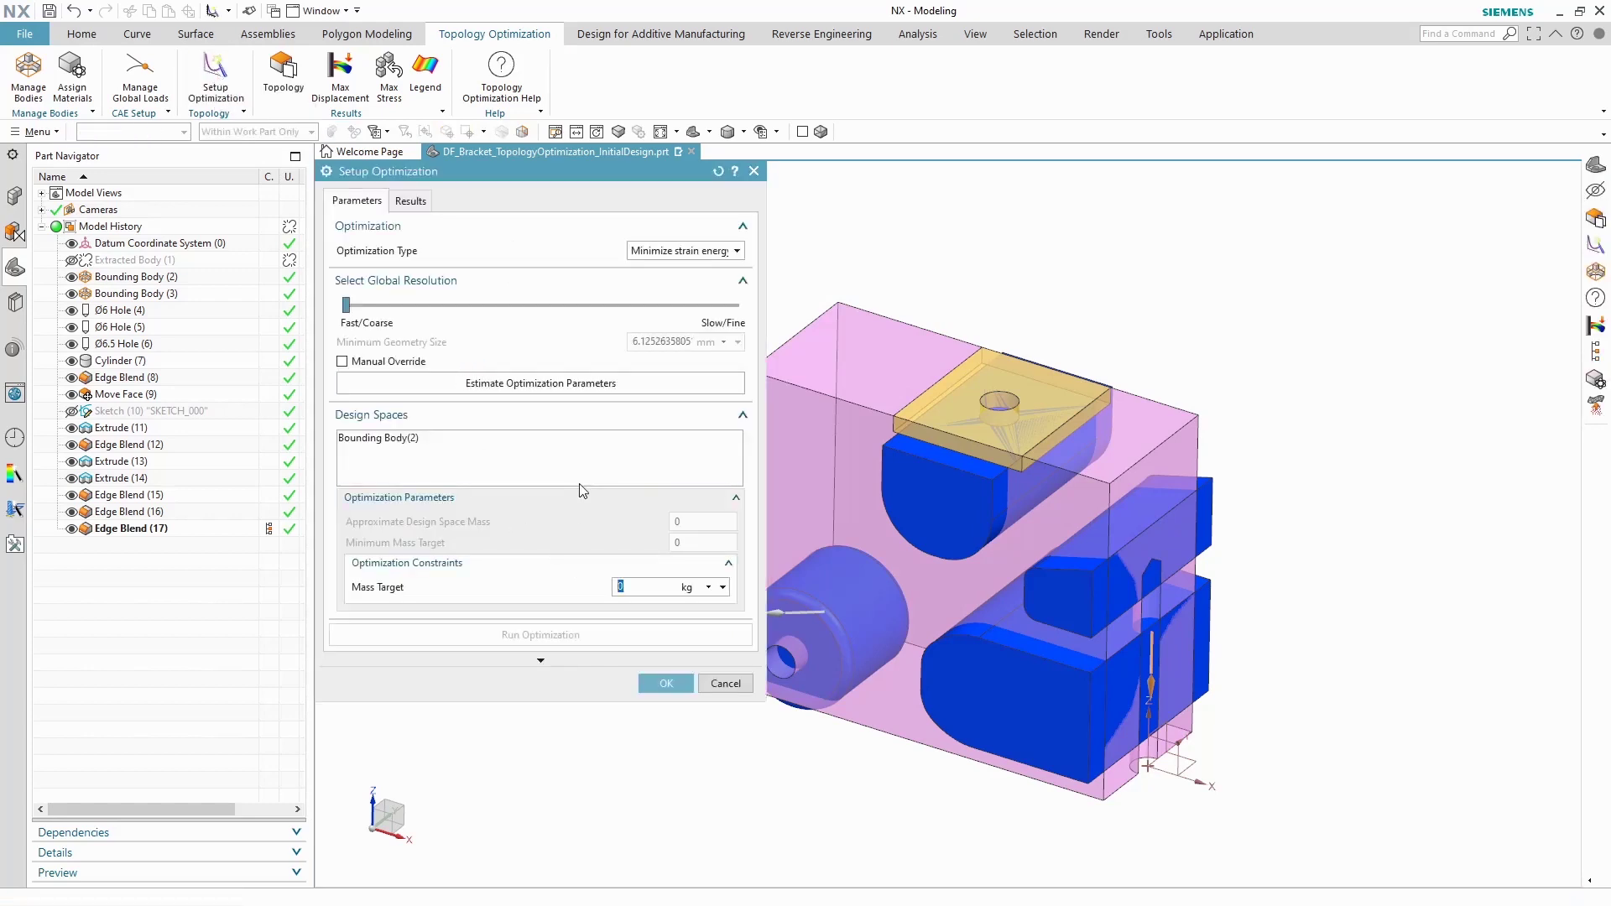
pyautogui.click(675, 252)
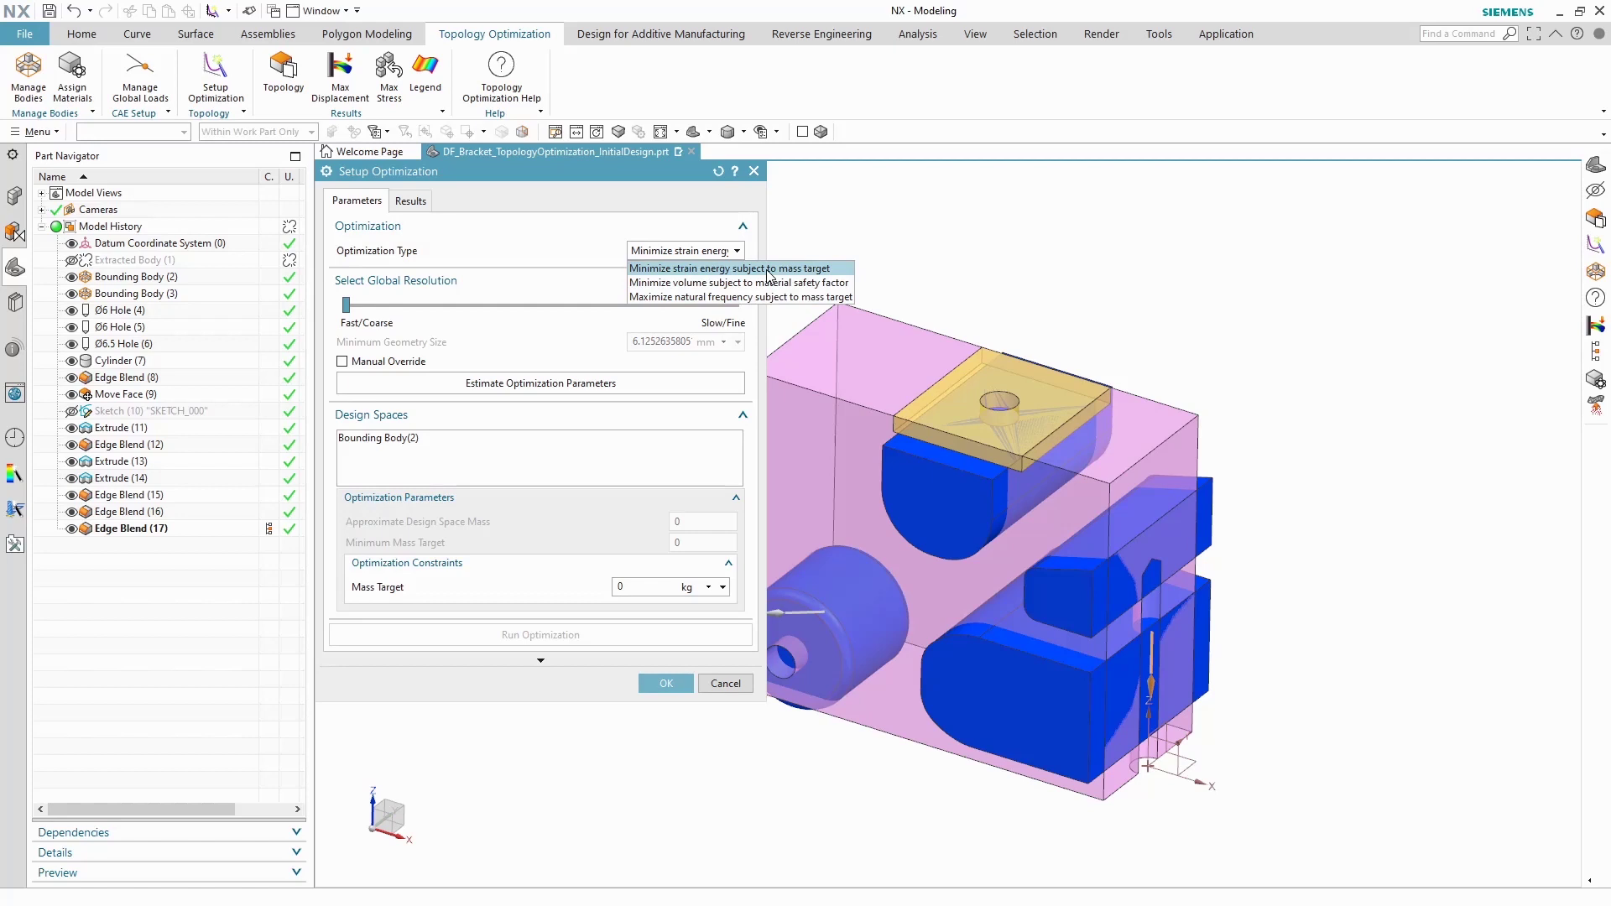
pyautogui.click(768, 270)
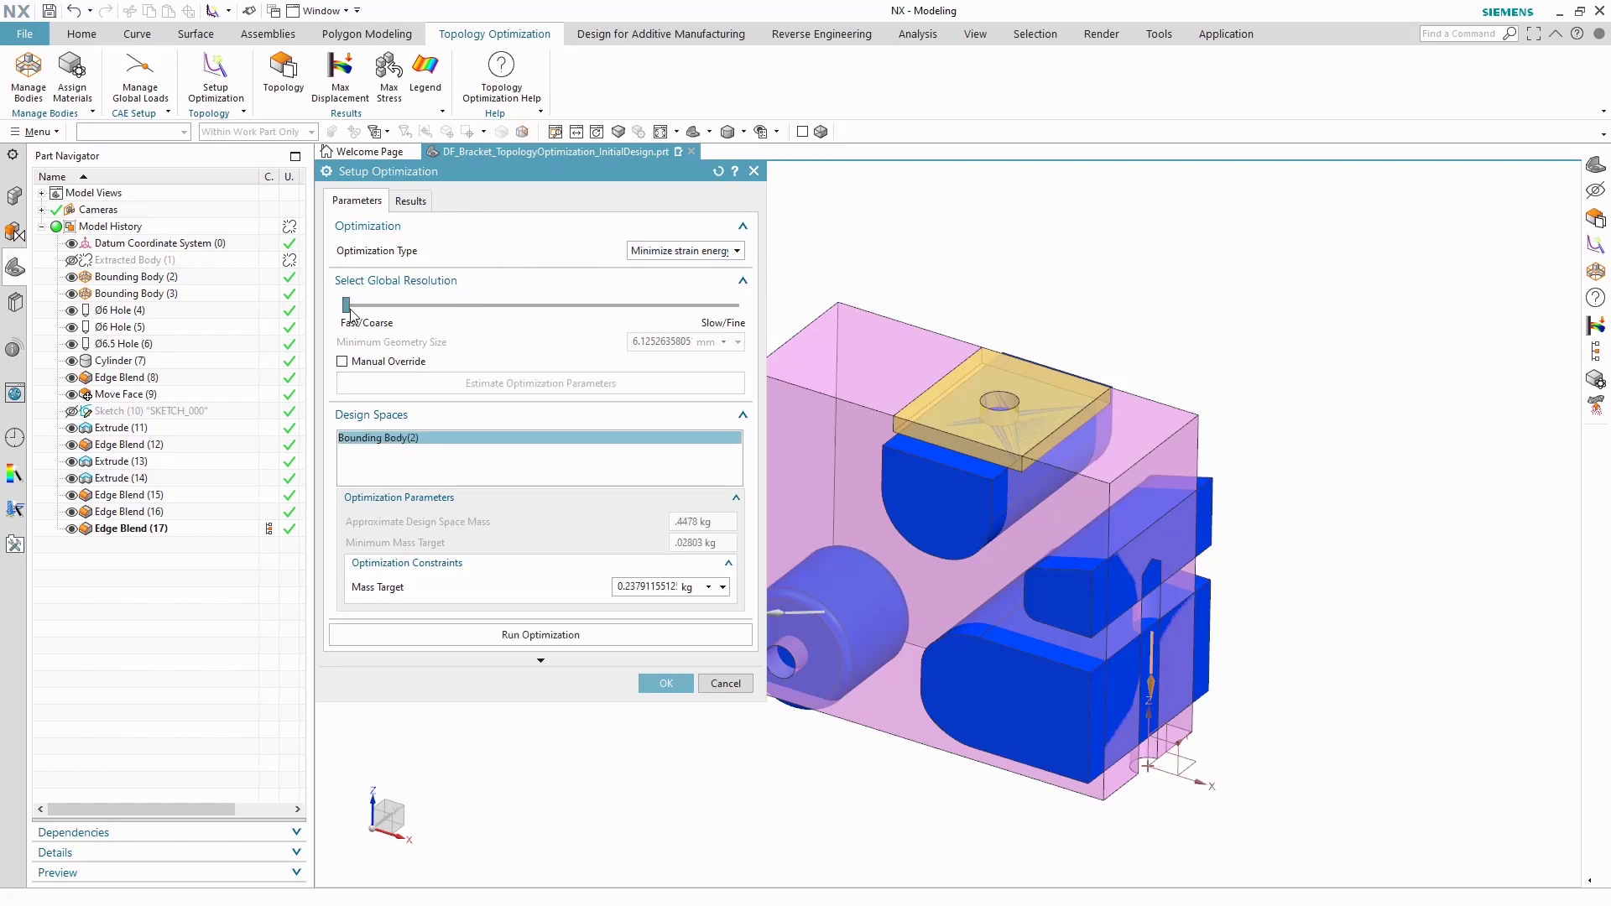
# Step: Adjust the resolution, manually set a 6 mm minimum geometry size and a 0.125 kg mass target
pyautogui.moveTo(347, 306)
pyautogui.mouseDown()
pyautogui.moveTo(464, 316)
pyautogui.moveTo(340, 324)
pyautogui.mouseUp()
pyautogui.click(341, 361)
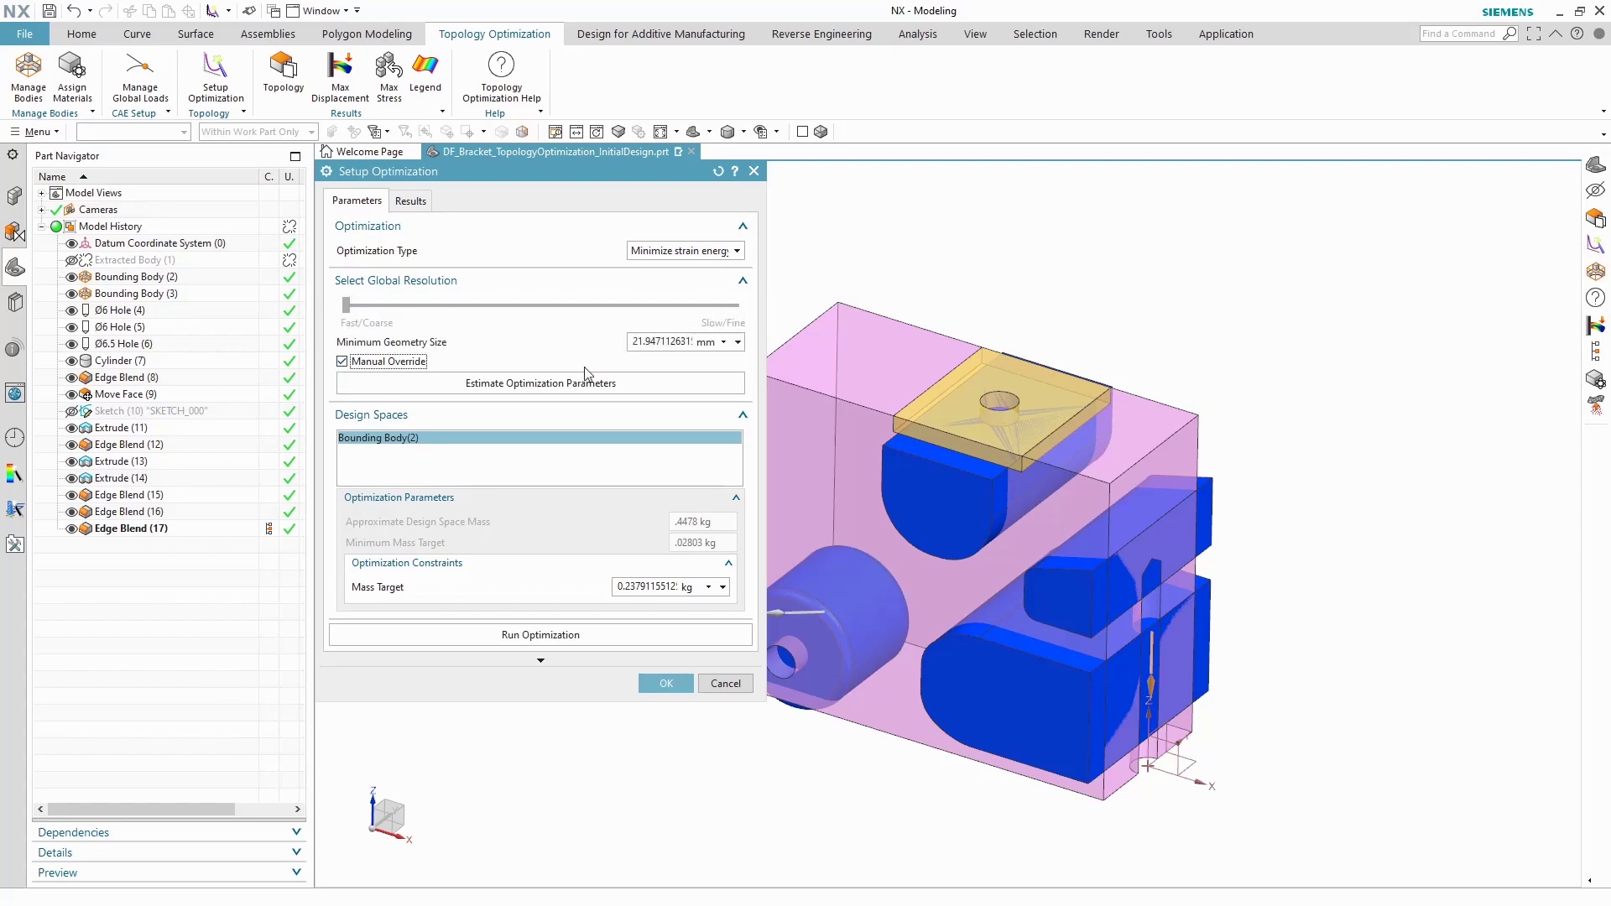
pyautogui.doubleClick(658, 344)
pyautogui.write('6')
pyautogui.doubleClick(643, 589)
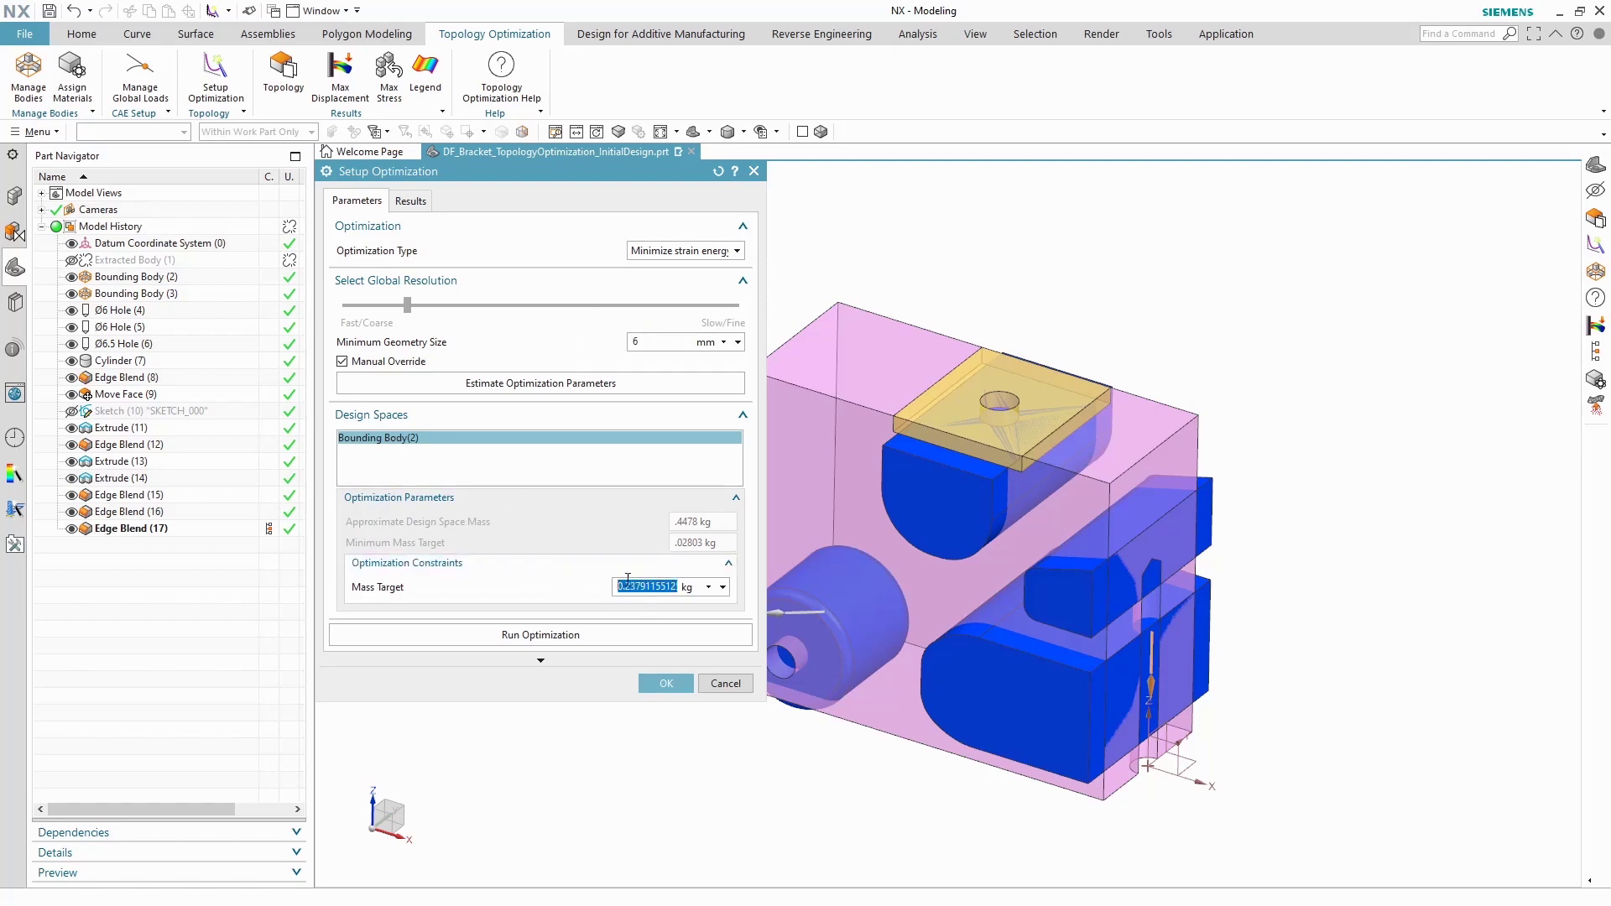
pyautogui.write('0.125')
pyautogui.doubleClick(630, 591)
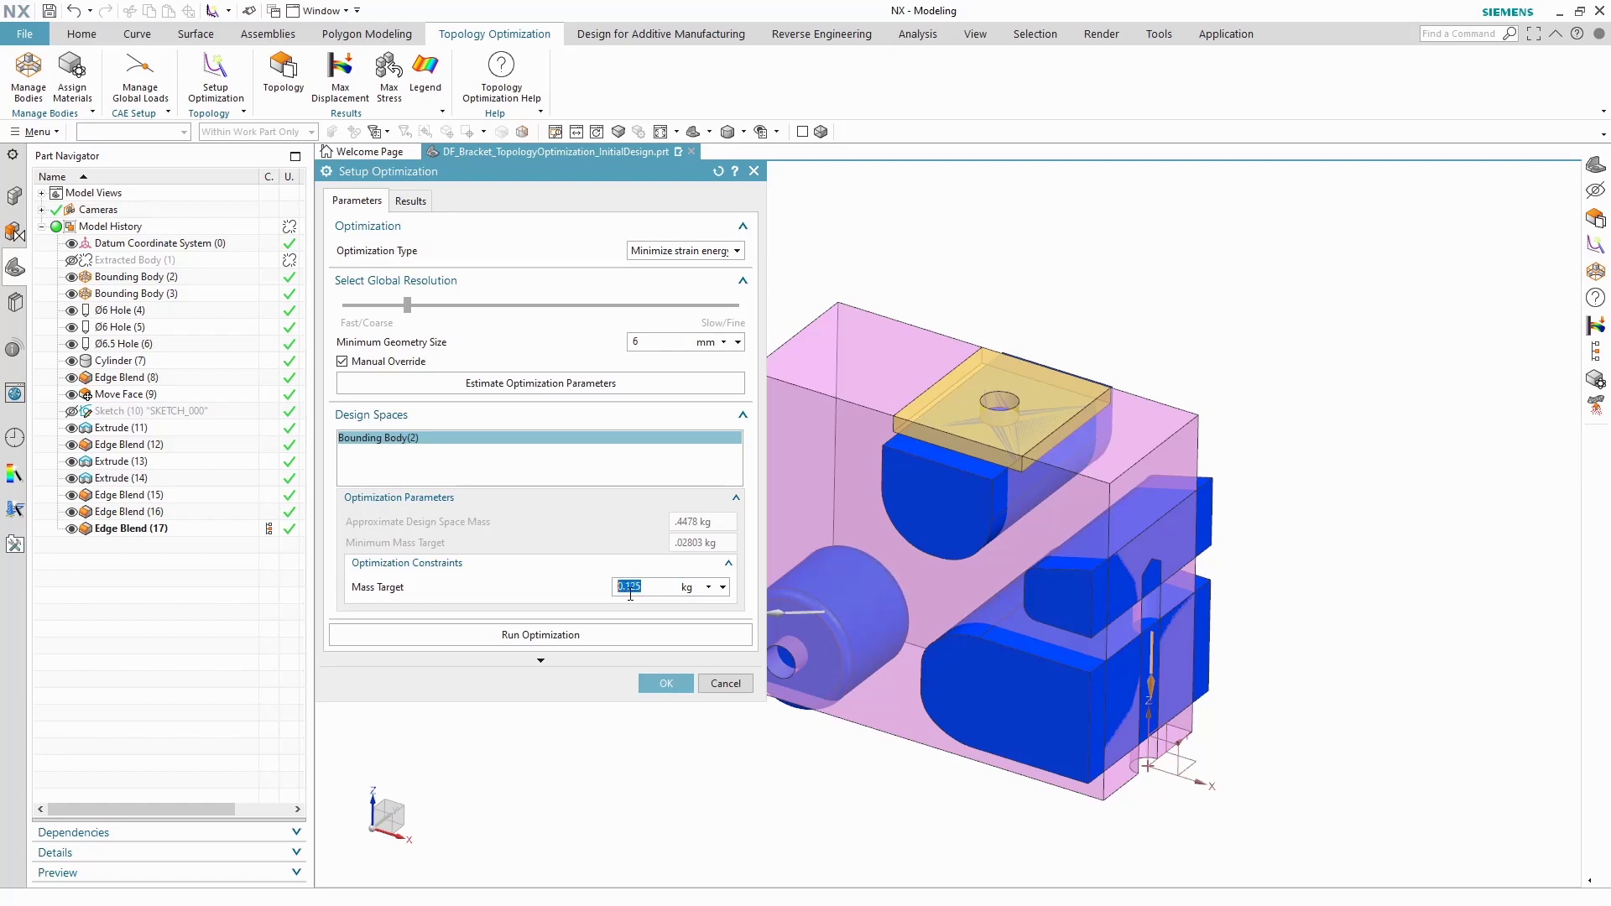
# Step: Run the topology optimization until the Status shows Finished!
pyautogui.click(518, 638)
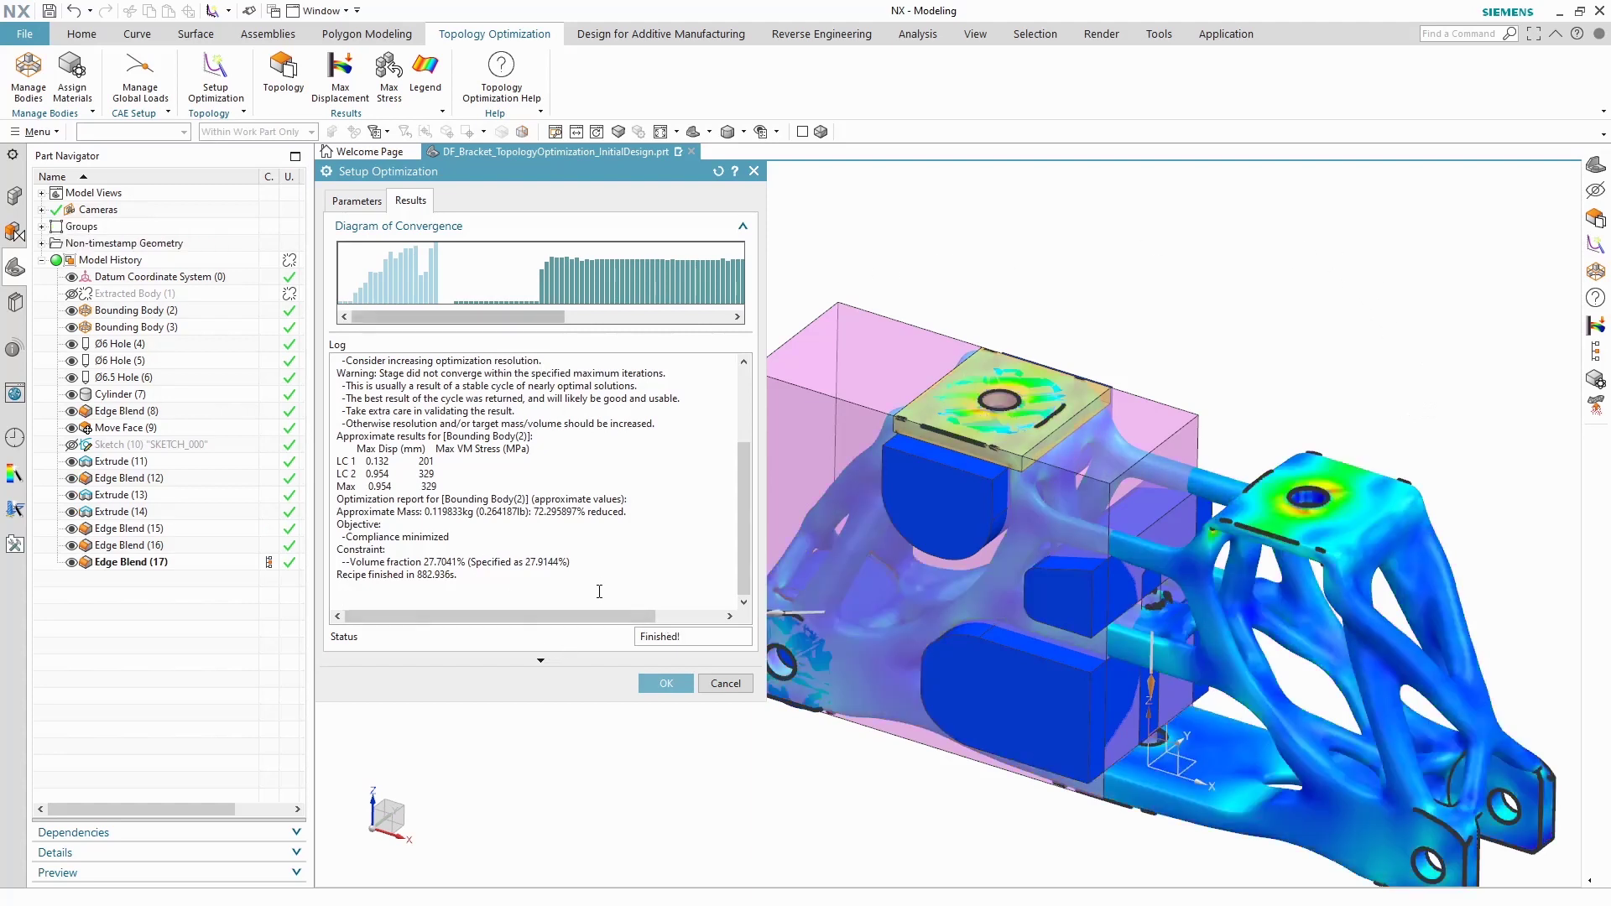
# Step: Accept the results, hide Bounding Body (2) through Edge Blend (17), and fit the bracket in view
pyautogui.click(664, 684)
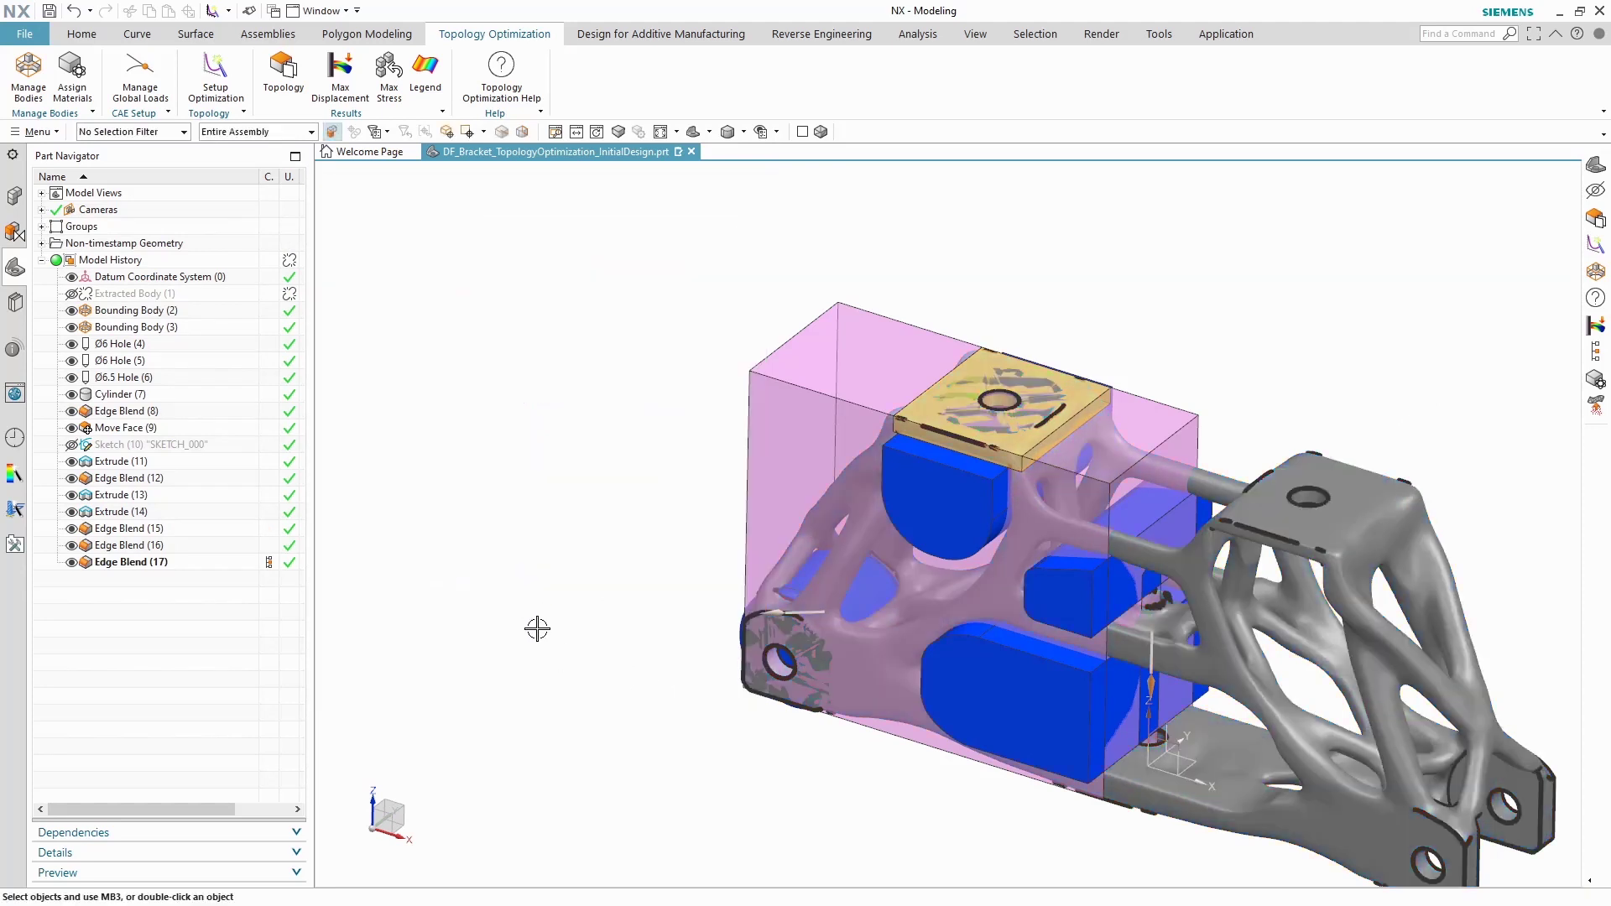
pyautogui.click(95, 312)
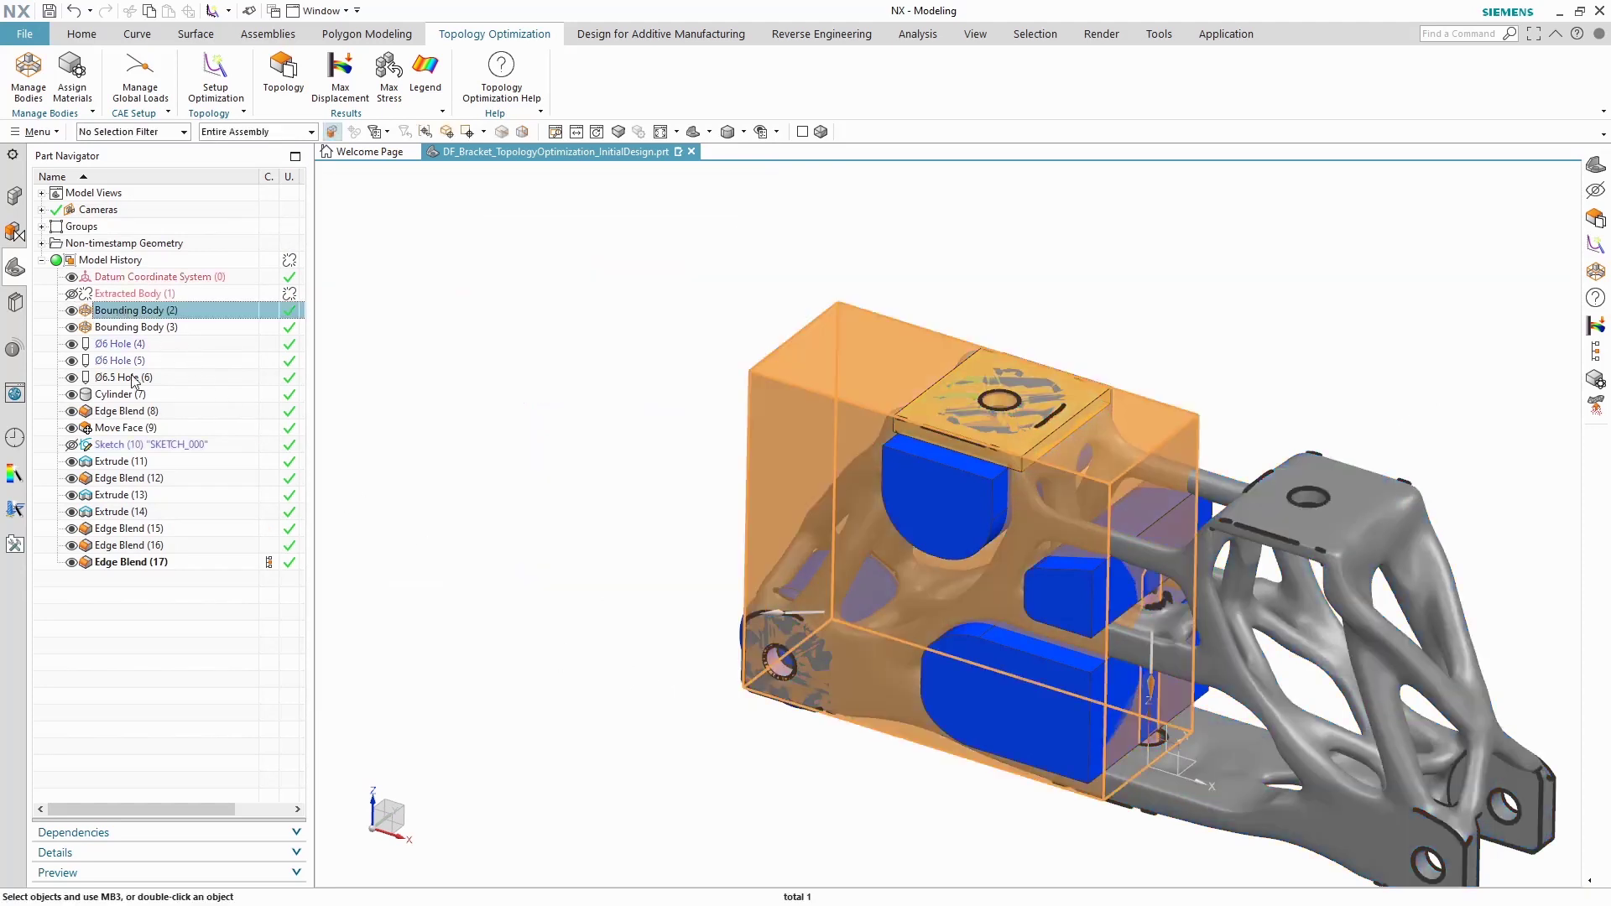
pyautogui.keyDown('shift'); pyautogui.click(140, 569); pyautogui.keyUp('shift')
pyautogui.click(72, 563)
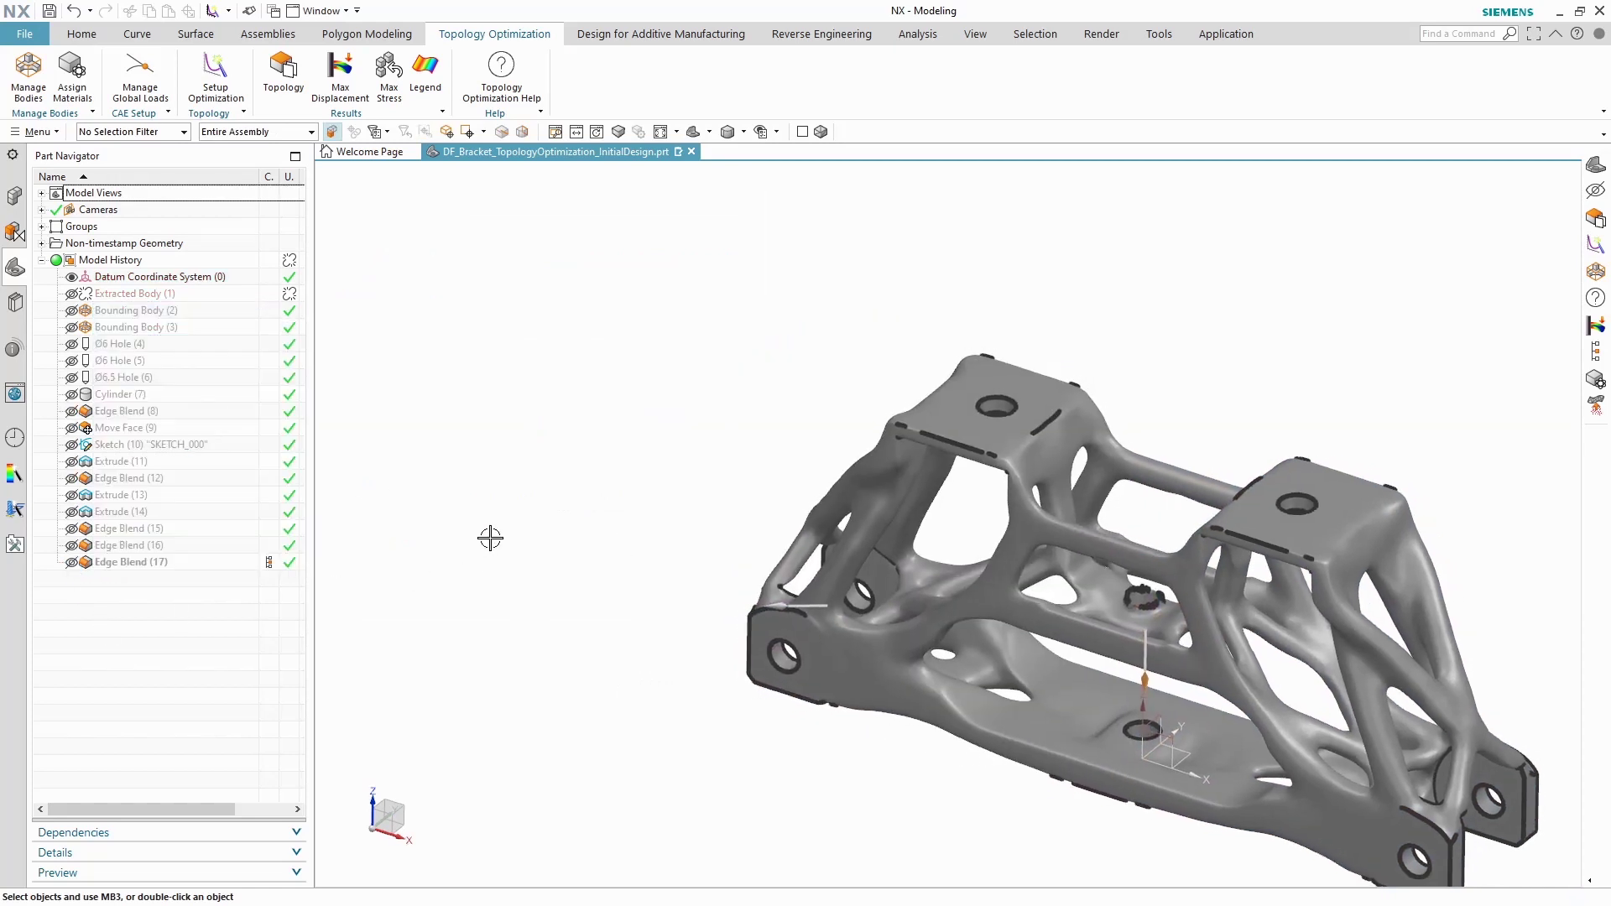
pyautogui.hotkey('ctrl', 'f')
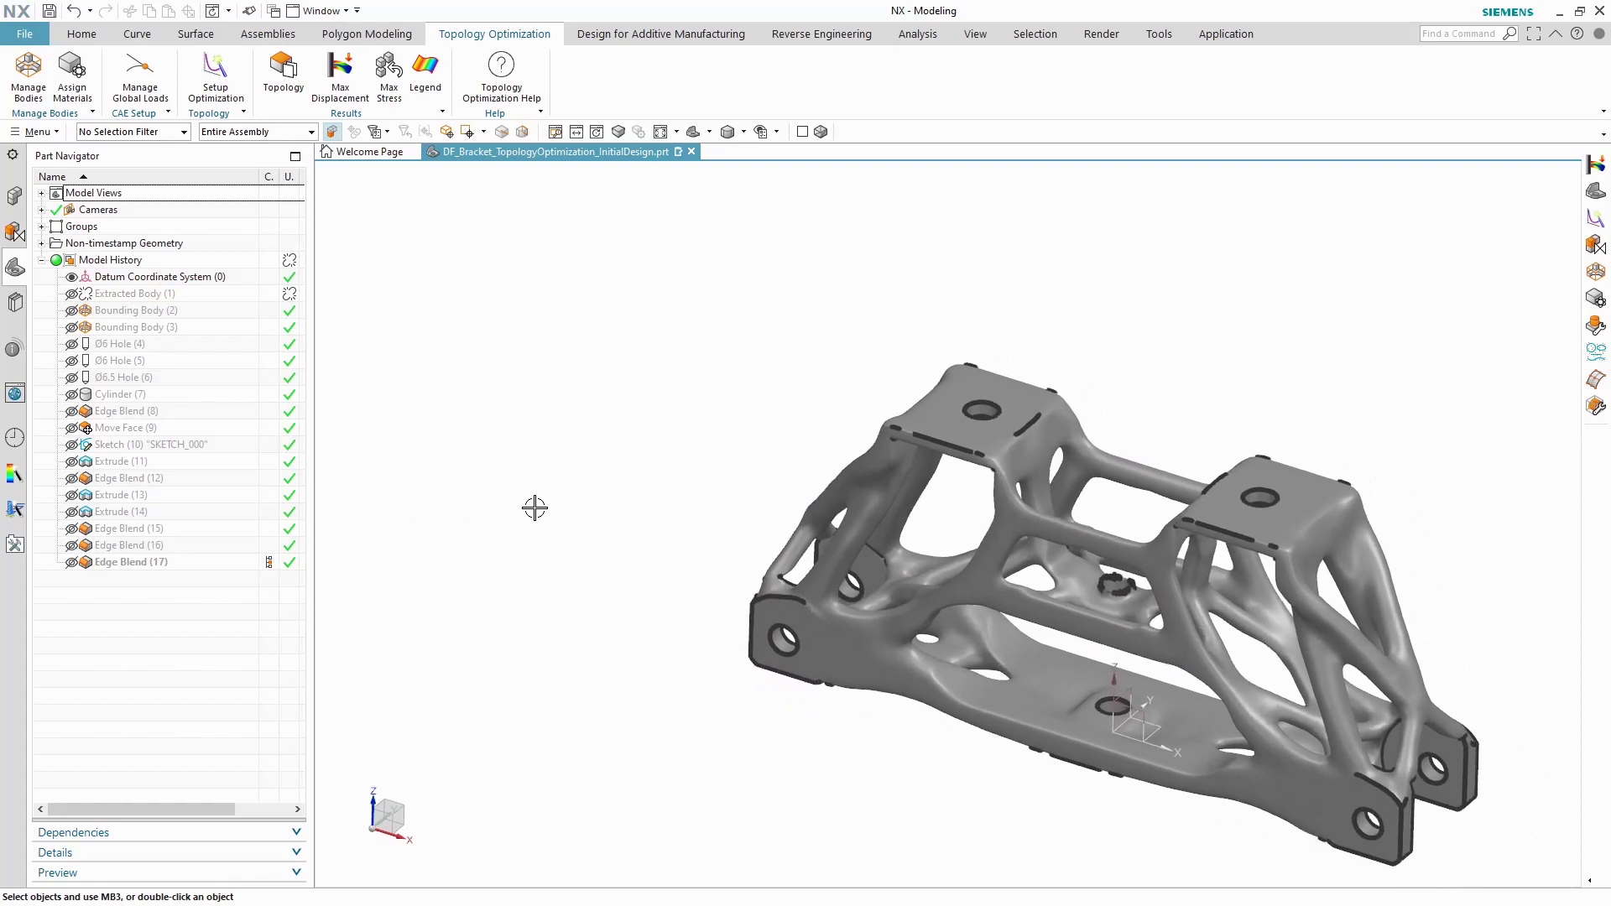
pyautogui.scroll(5, 514, 483)
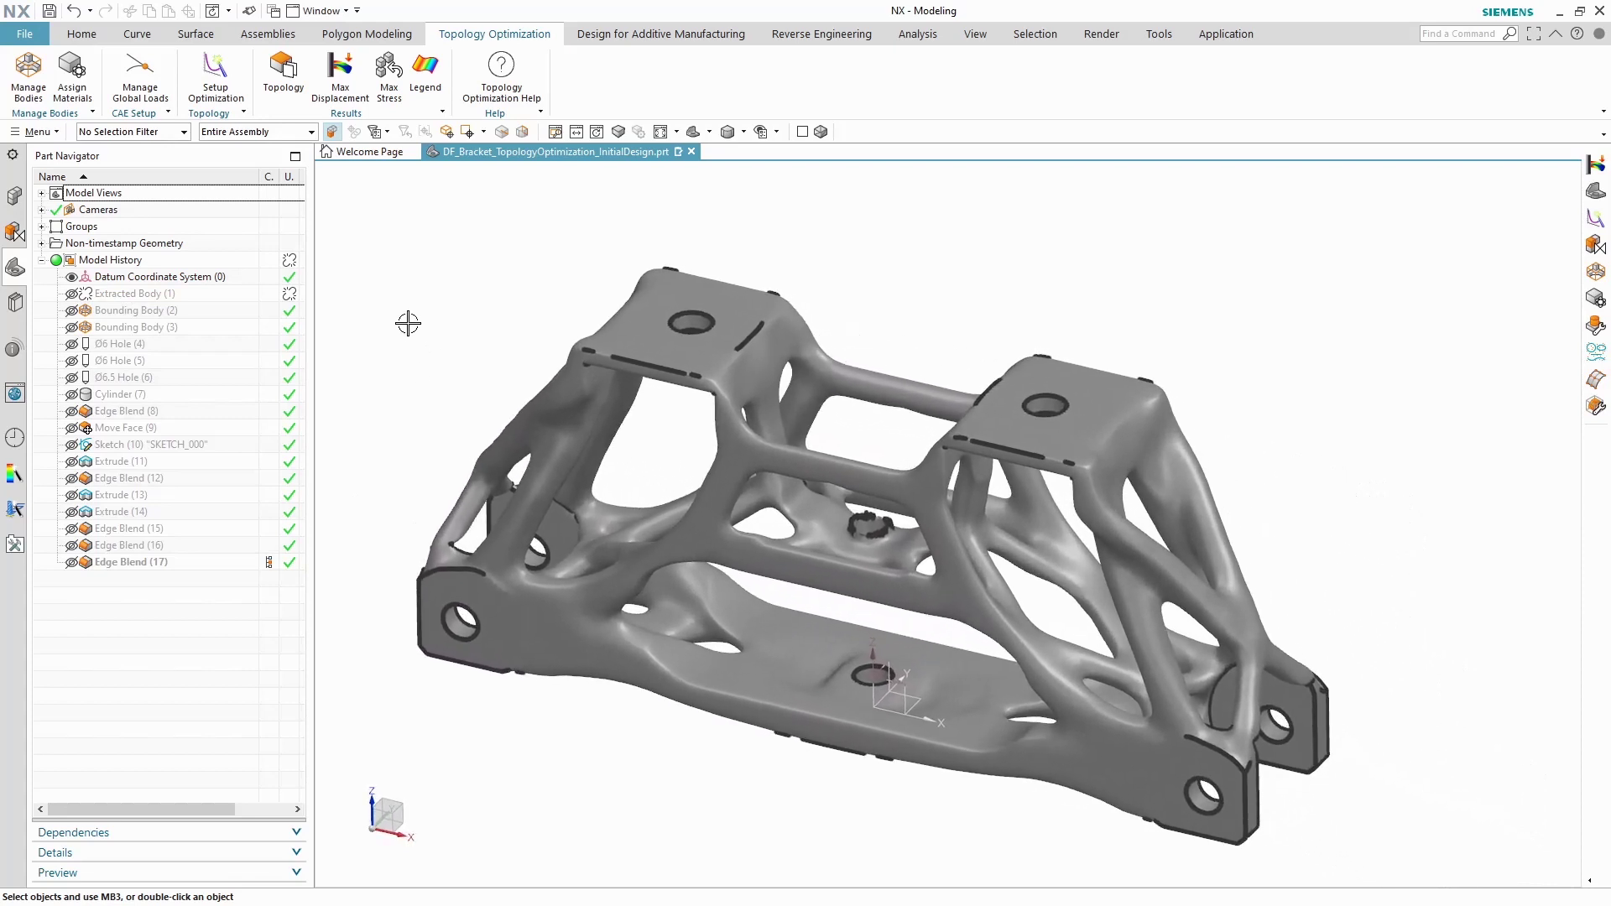
pyautogui.click(42, 243)
# Step: Show only the displacement result body and check its maximum displacement of 9.541E-01 mm
pyautogui.click(72, 260)
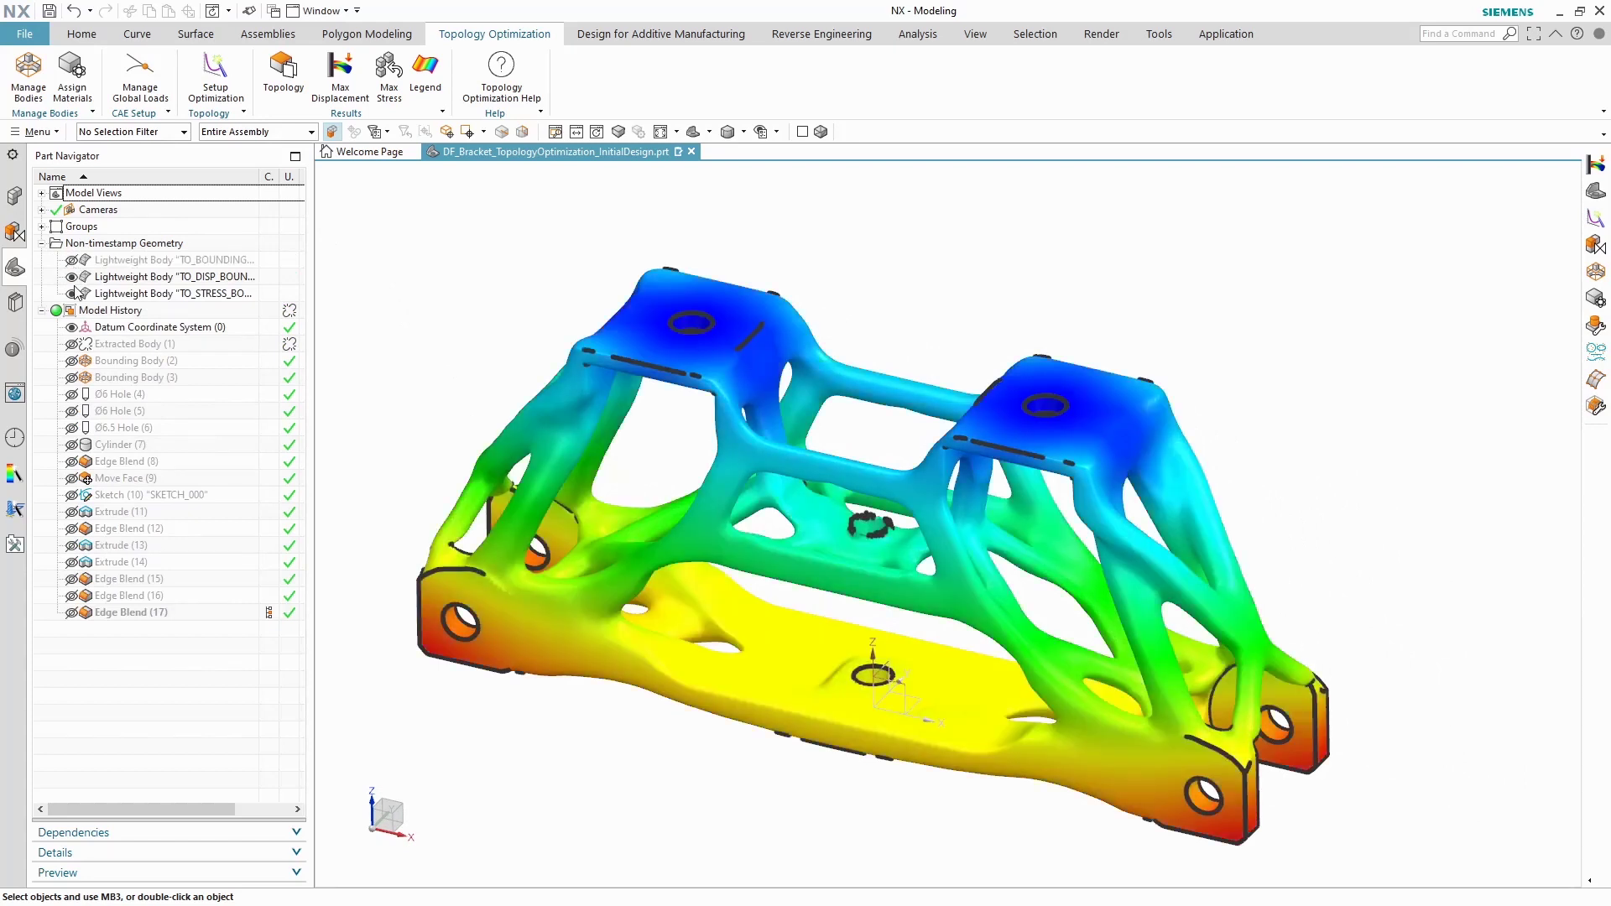
pyautogui.click(72, 294)
pyautogui.click(340, 75)
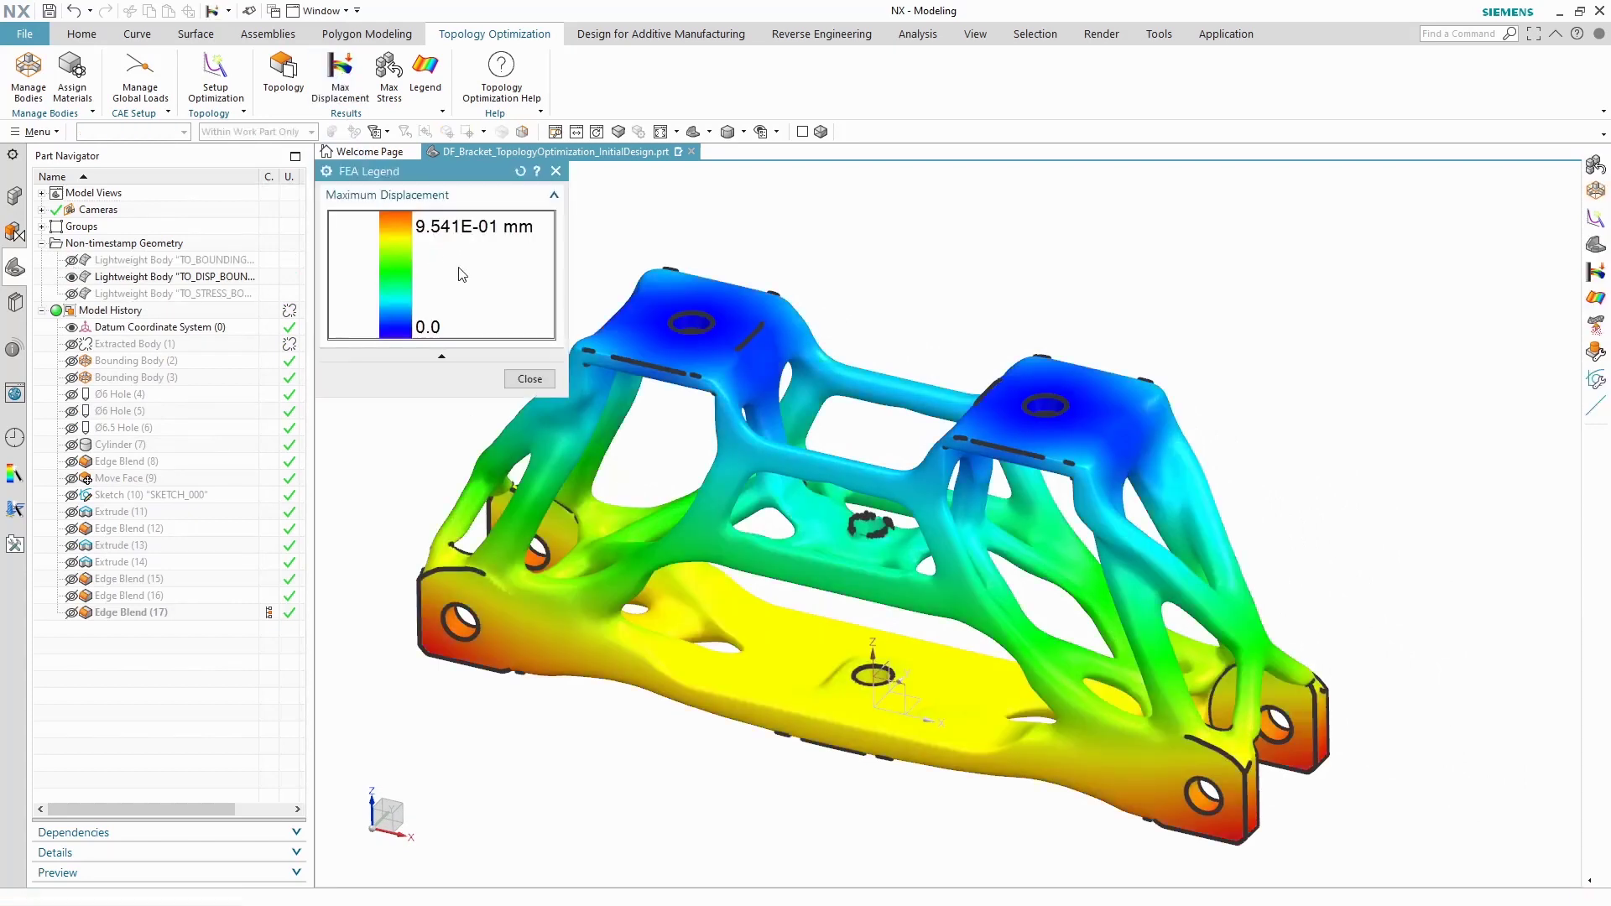
pyautogui.moveTo(893, 303); pyautogui.dragTo(892, 300, button='middle')
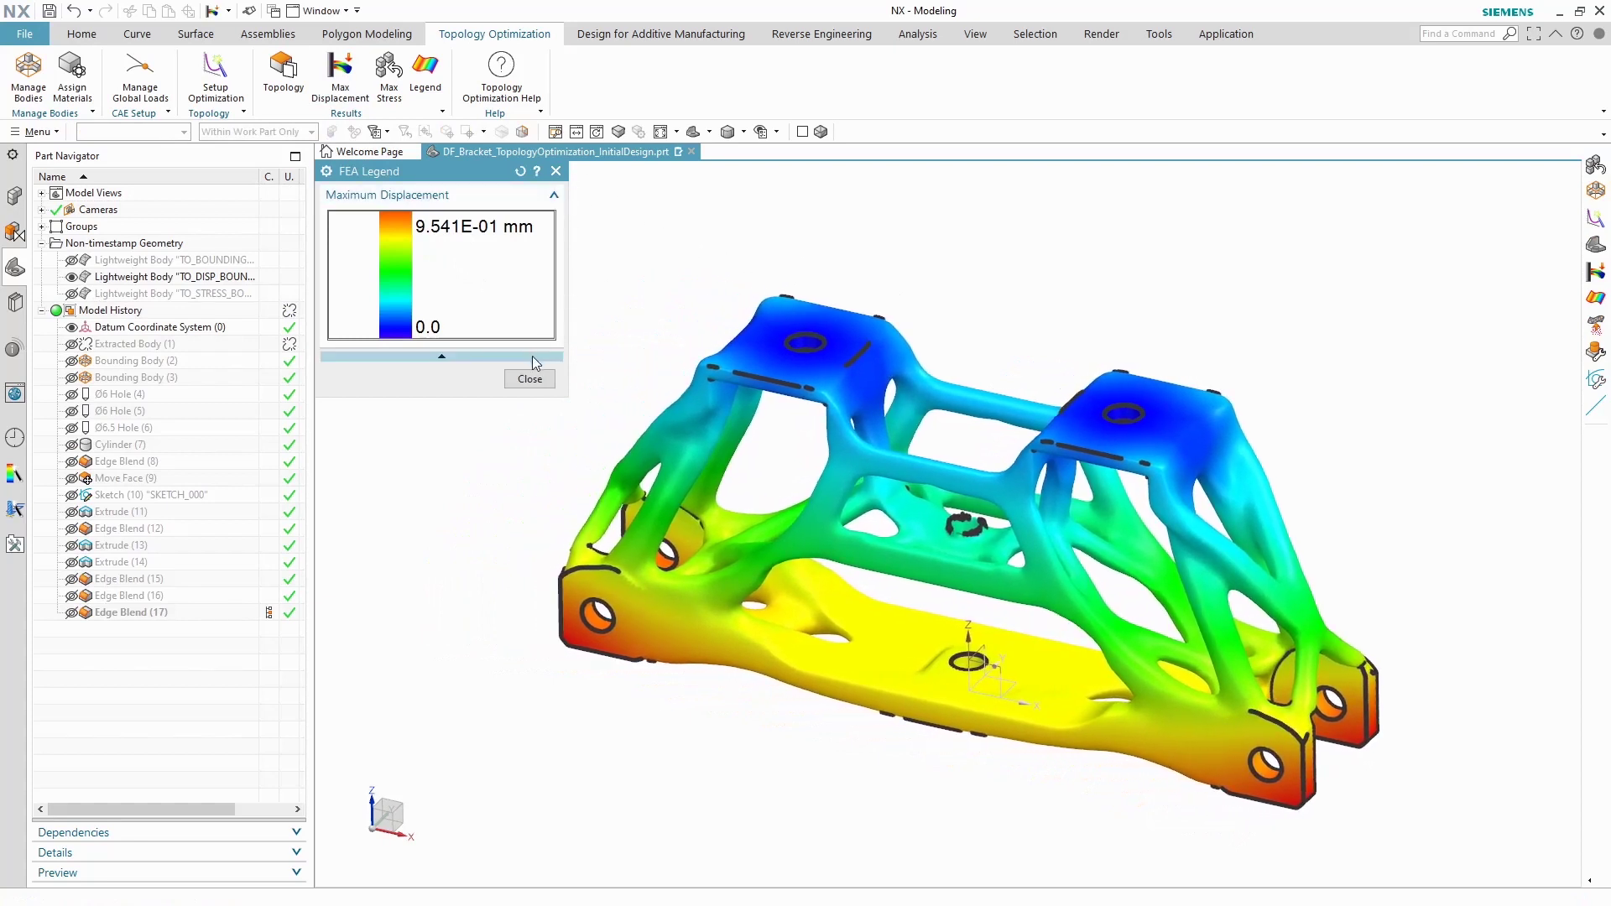
pyautogui.click(530, 380)
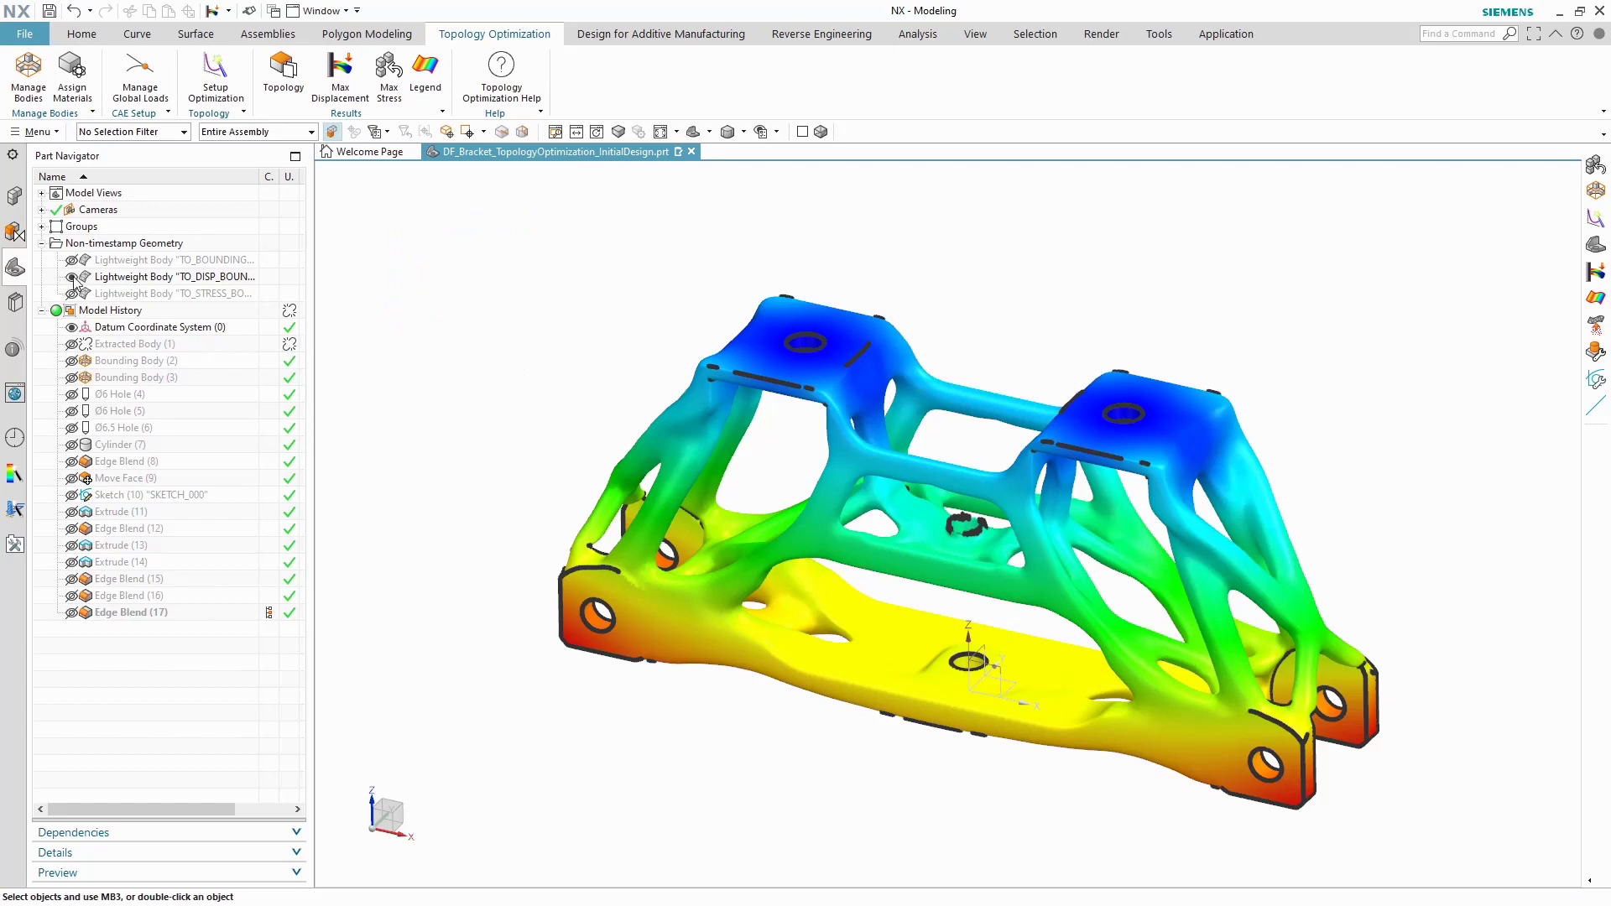
# Step: Swap to the stress result body and check its maximum stress of 3.294E+02 MPa
pyautogui.click(71, 277)
pyautogui.click(72, 294)
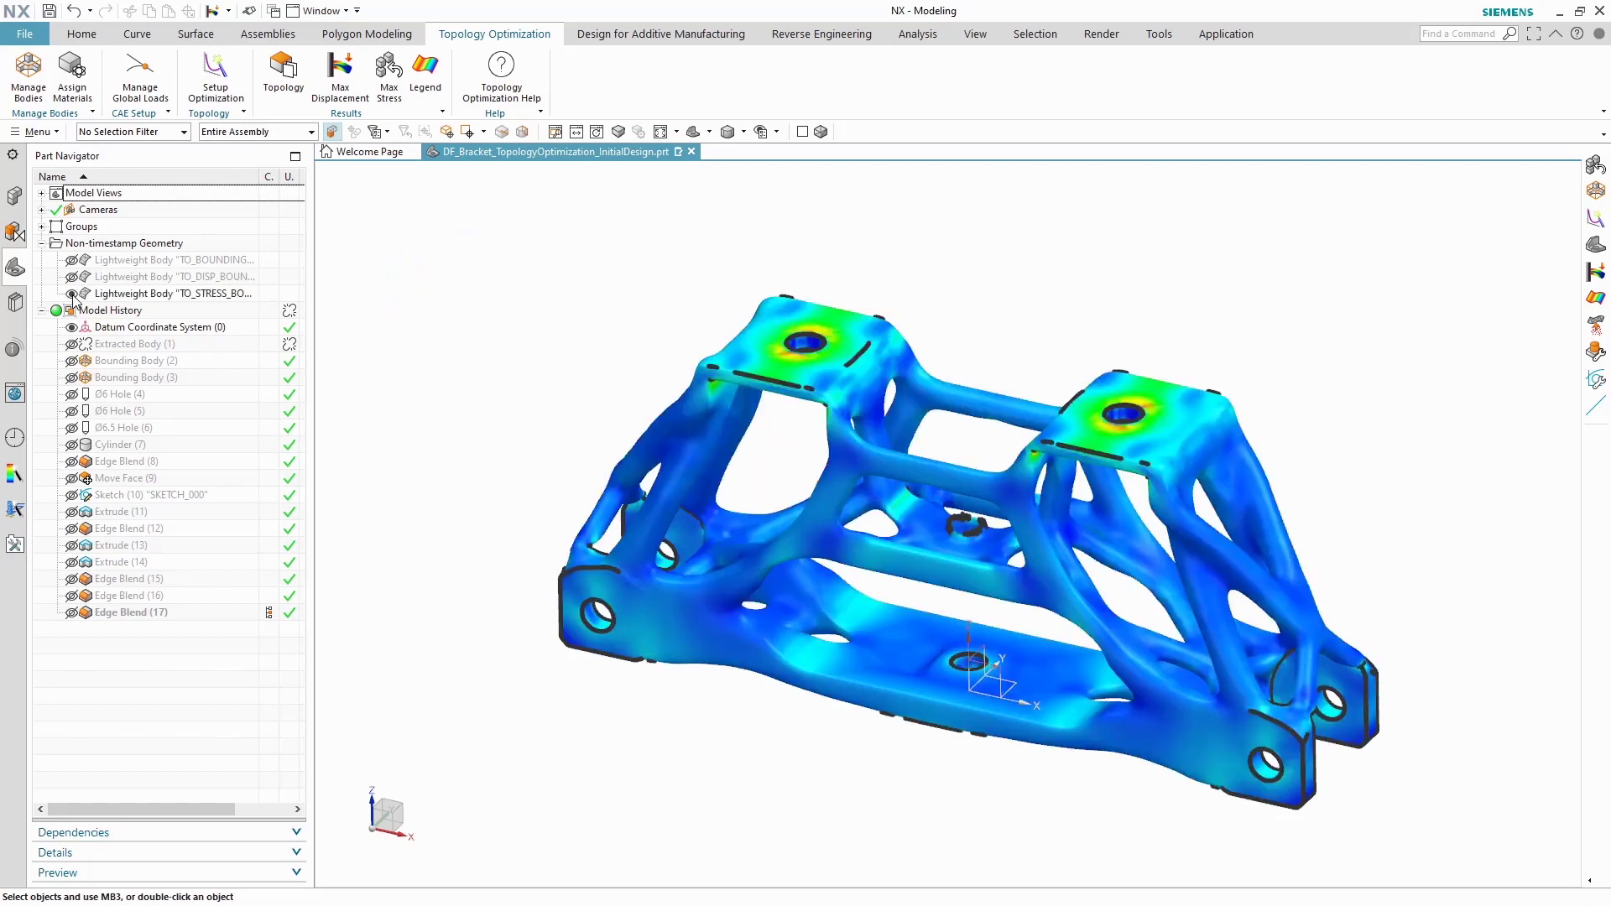
pyautogui.click(389, 74)
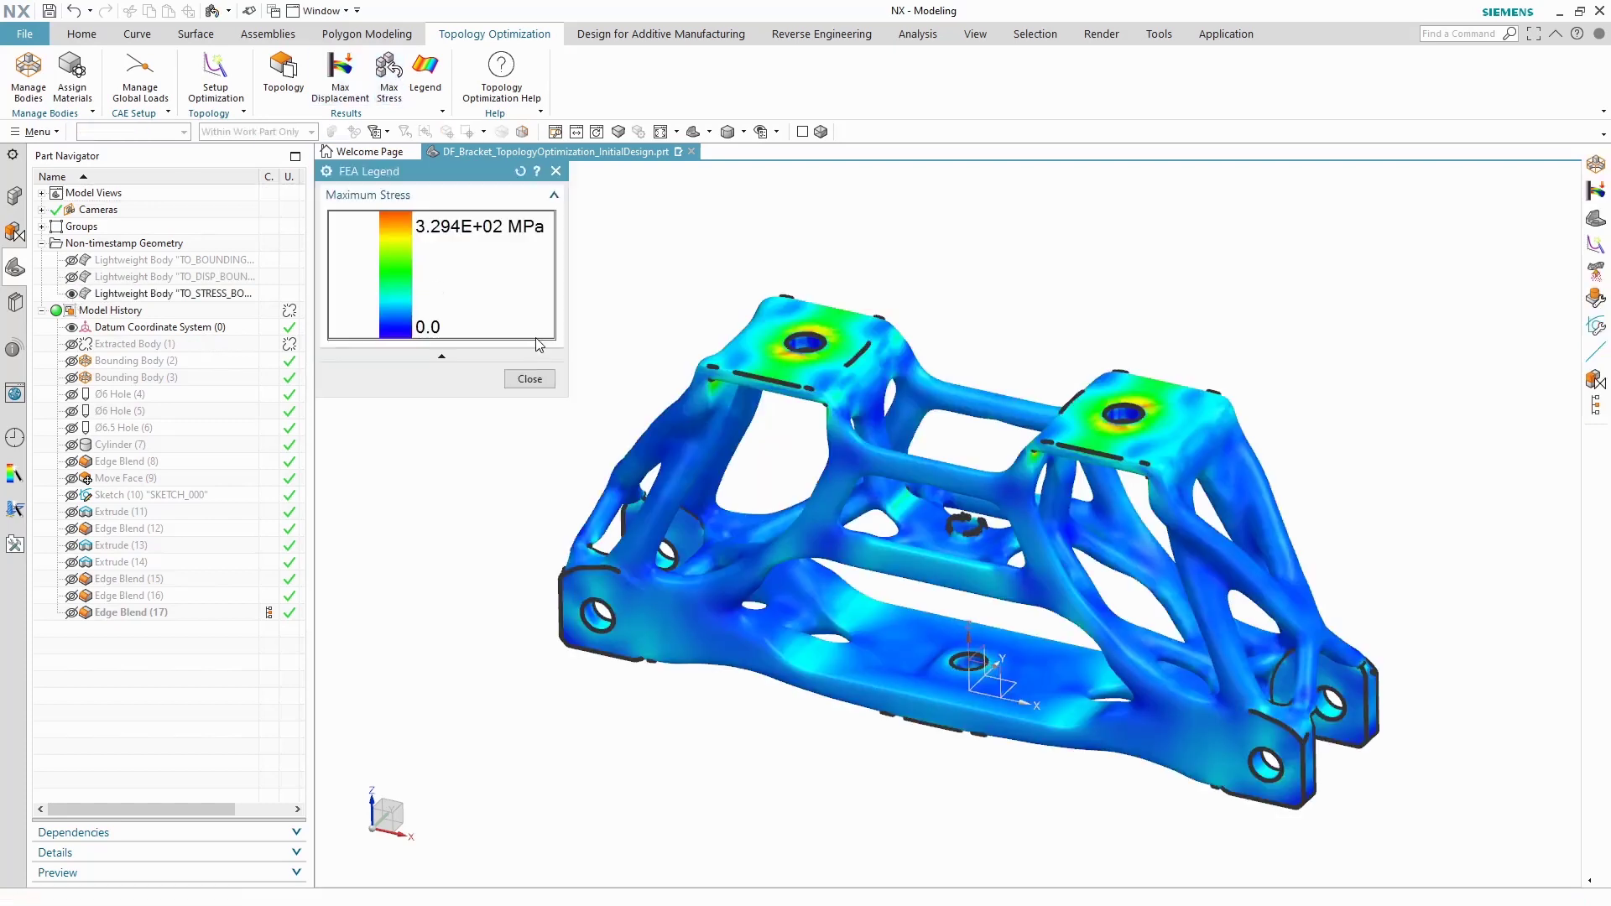
pyautogui.click(538, 382)
# Step: Hide the TO_STRESS body, show TO_DISP, and orbit to a more frontal view
pyautogui.click(72, 293)
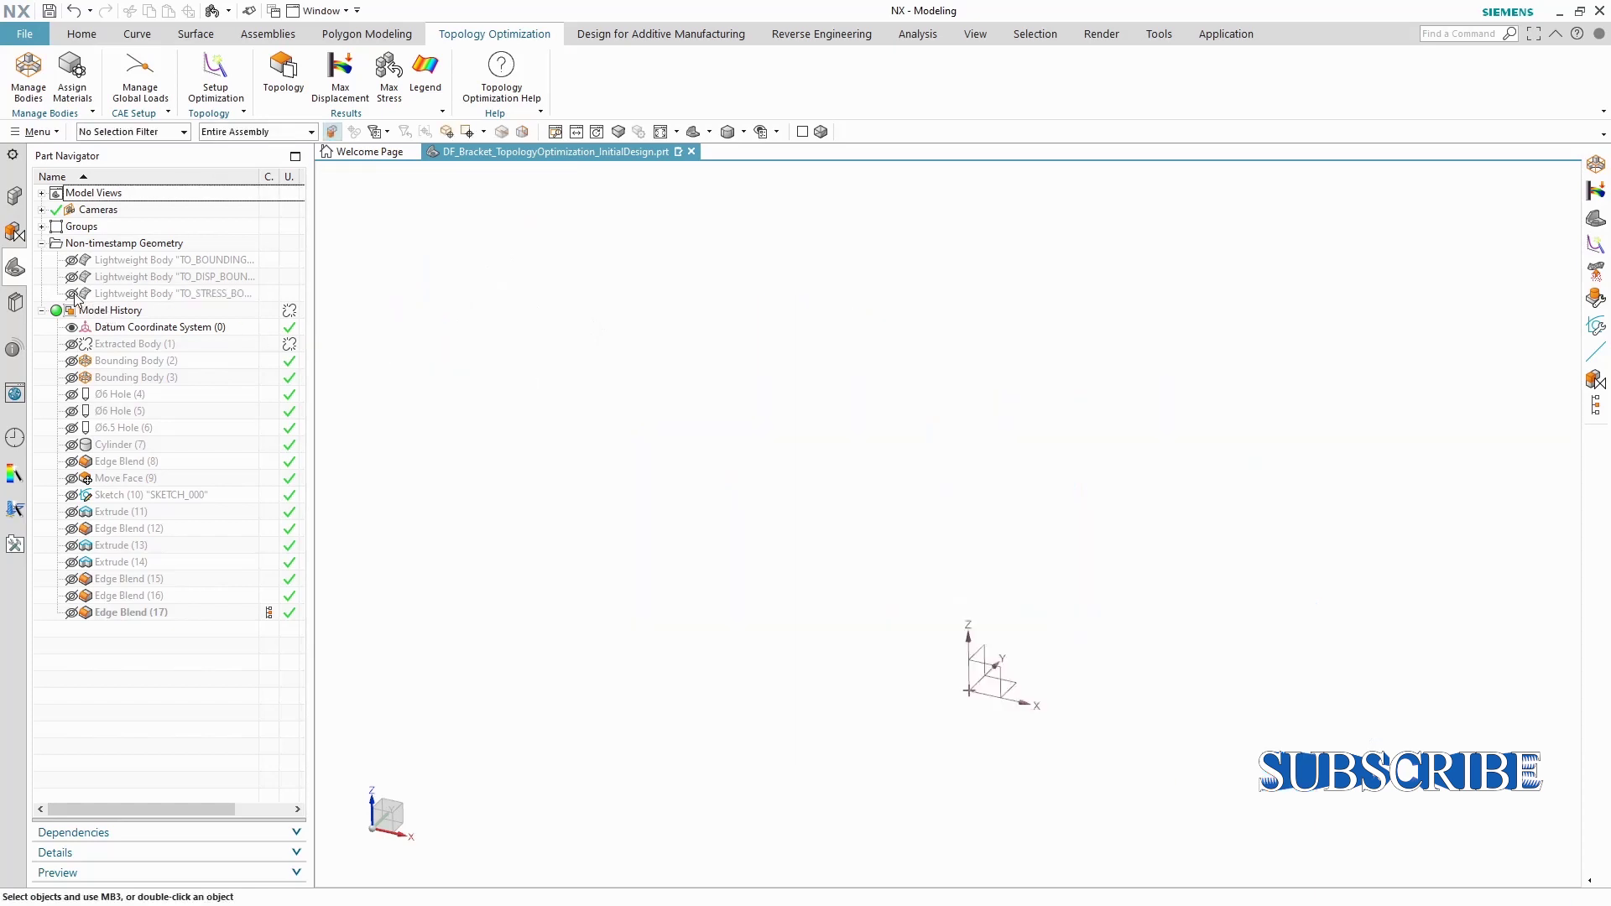
pyautogui.click(72, 277)
pyautogui.moveTo(386, 338); pyautogui.dragTo(522, 452, button='middle')
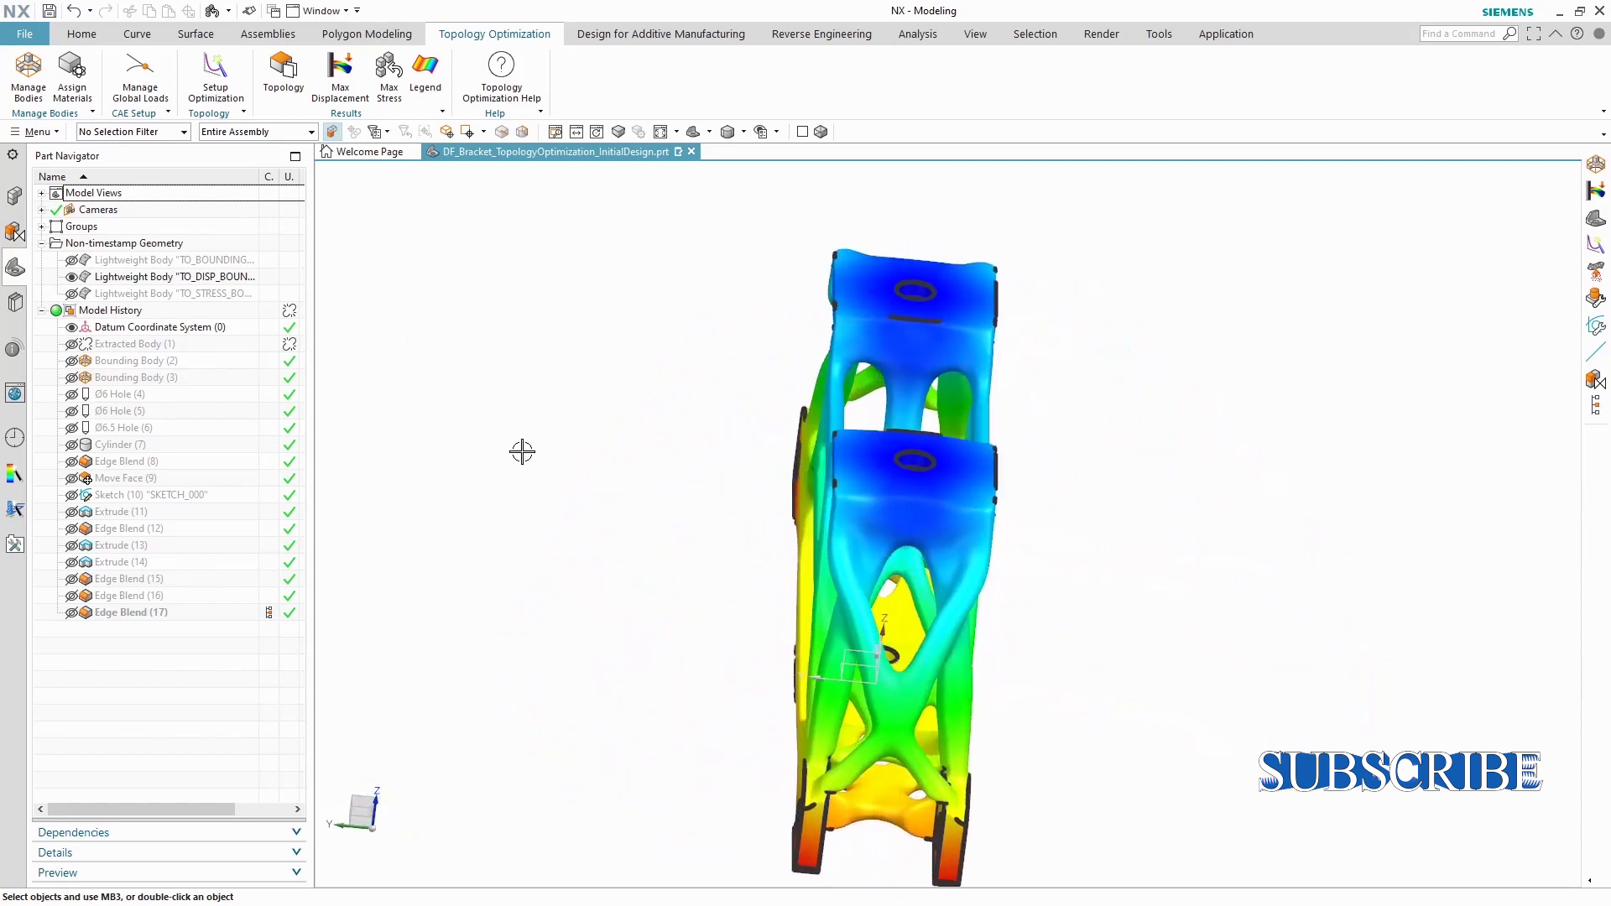